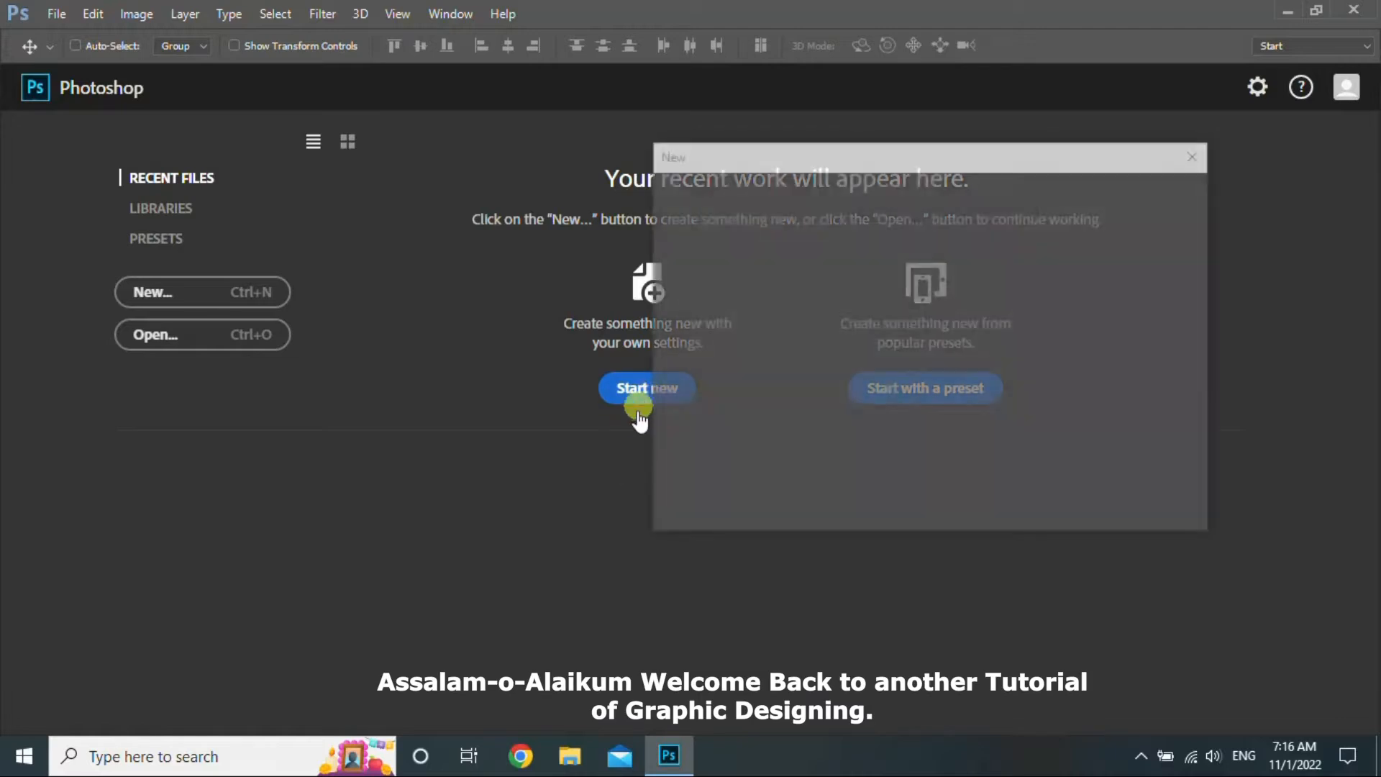
# - Create a 960×960 px, 300 ppi document named 'Social Media Post Design' and fill its background orange
pyautogui.write('Social Media ')
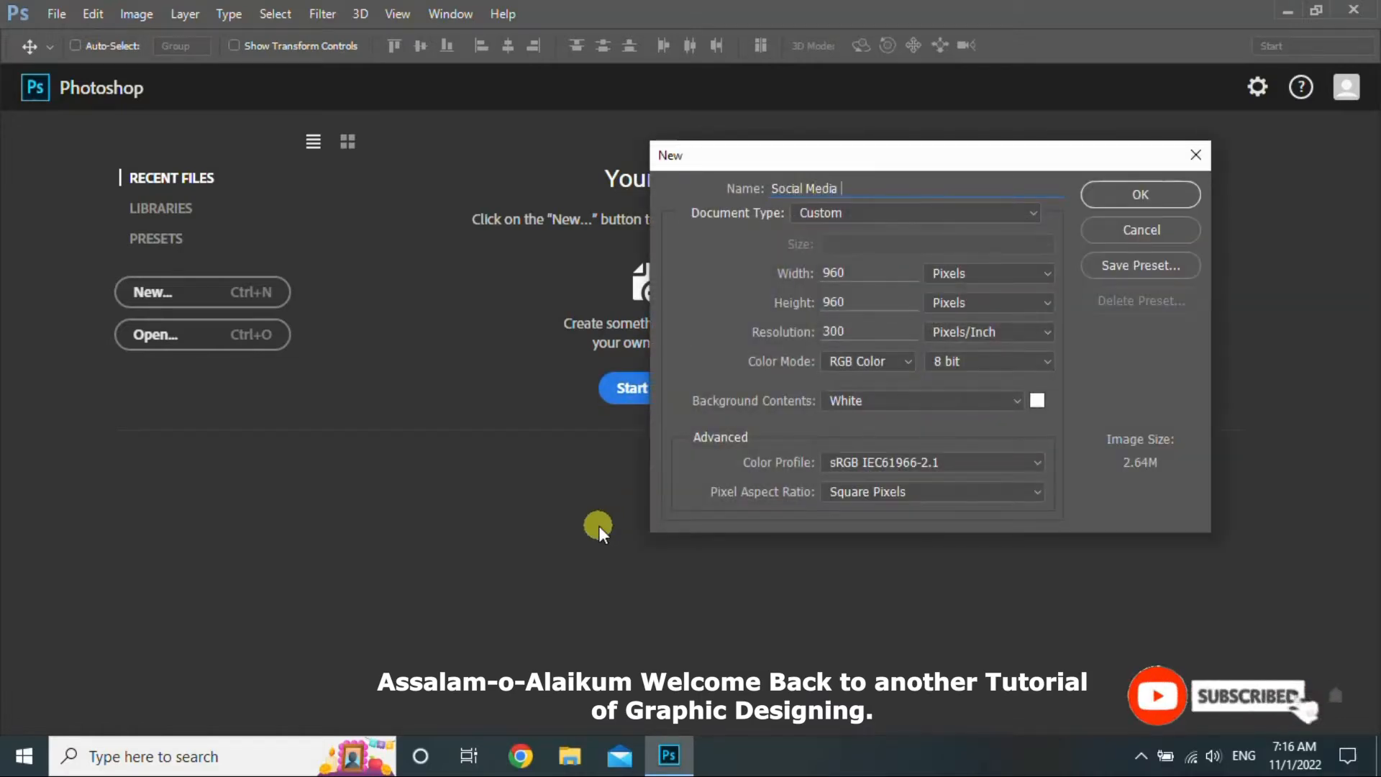
pyautogui.write('Post Design')
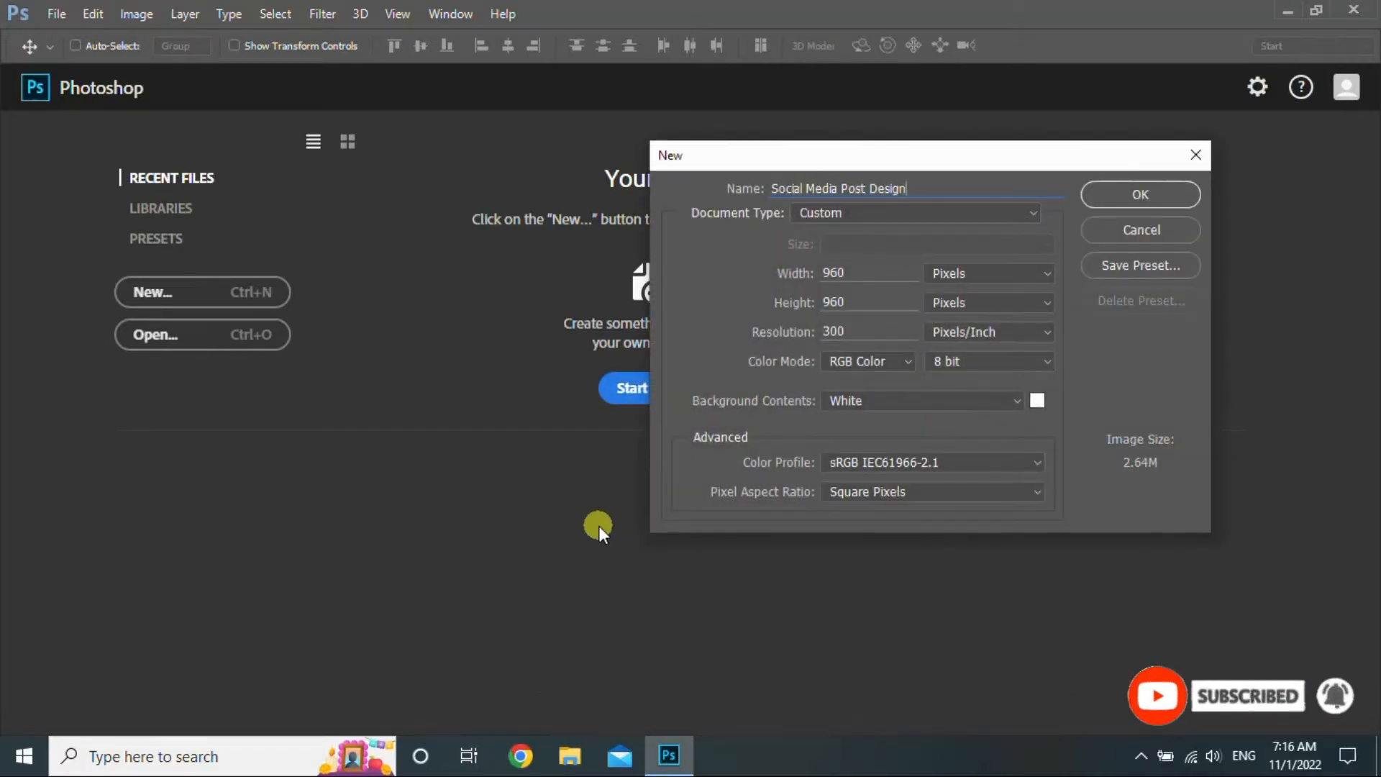
pyautogui.doubleClick(833, 273)
pyautogui.doubleClick(825, 303)
pyautogui.click(1127, 196)
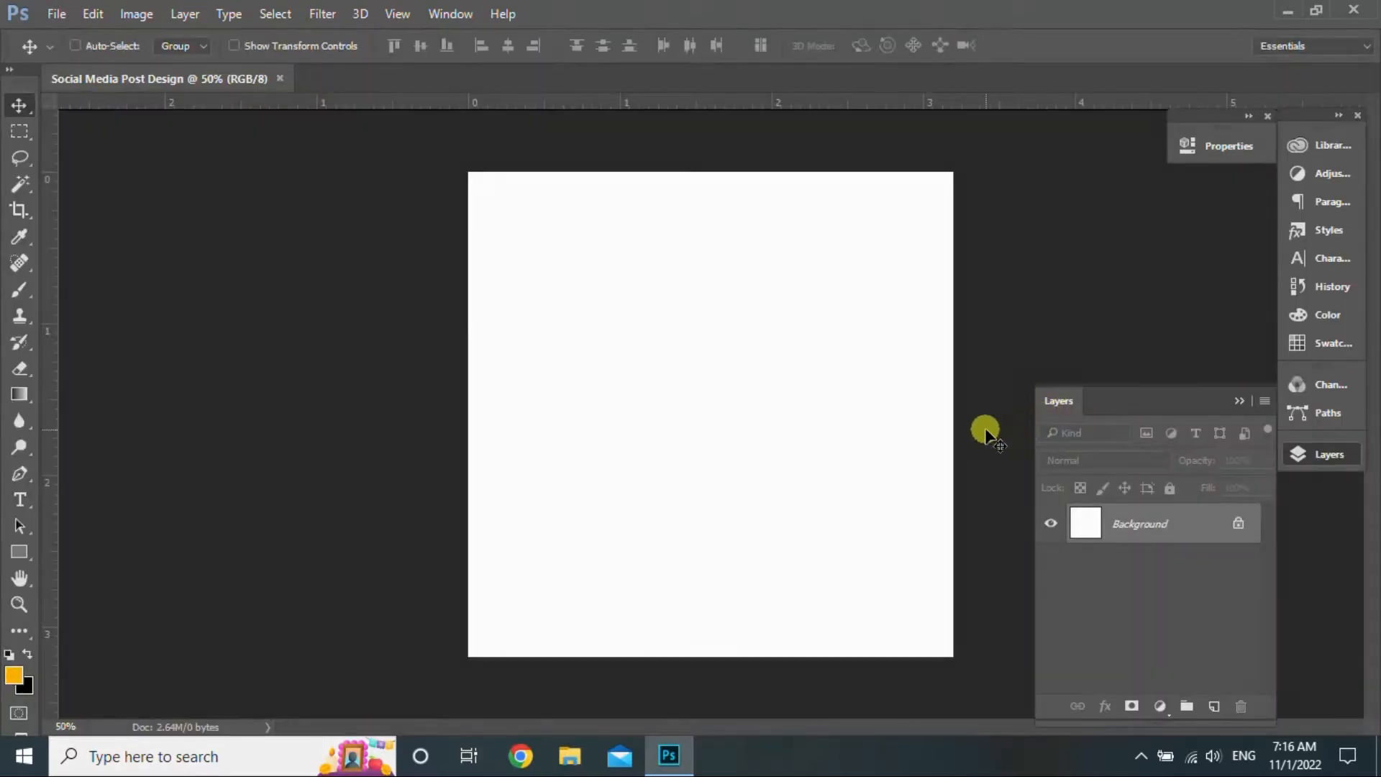
pyautogui.hotkey('alt', 'BackSpace')
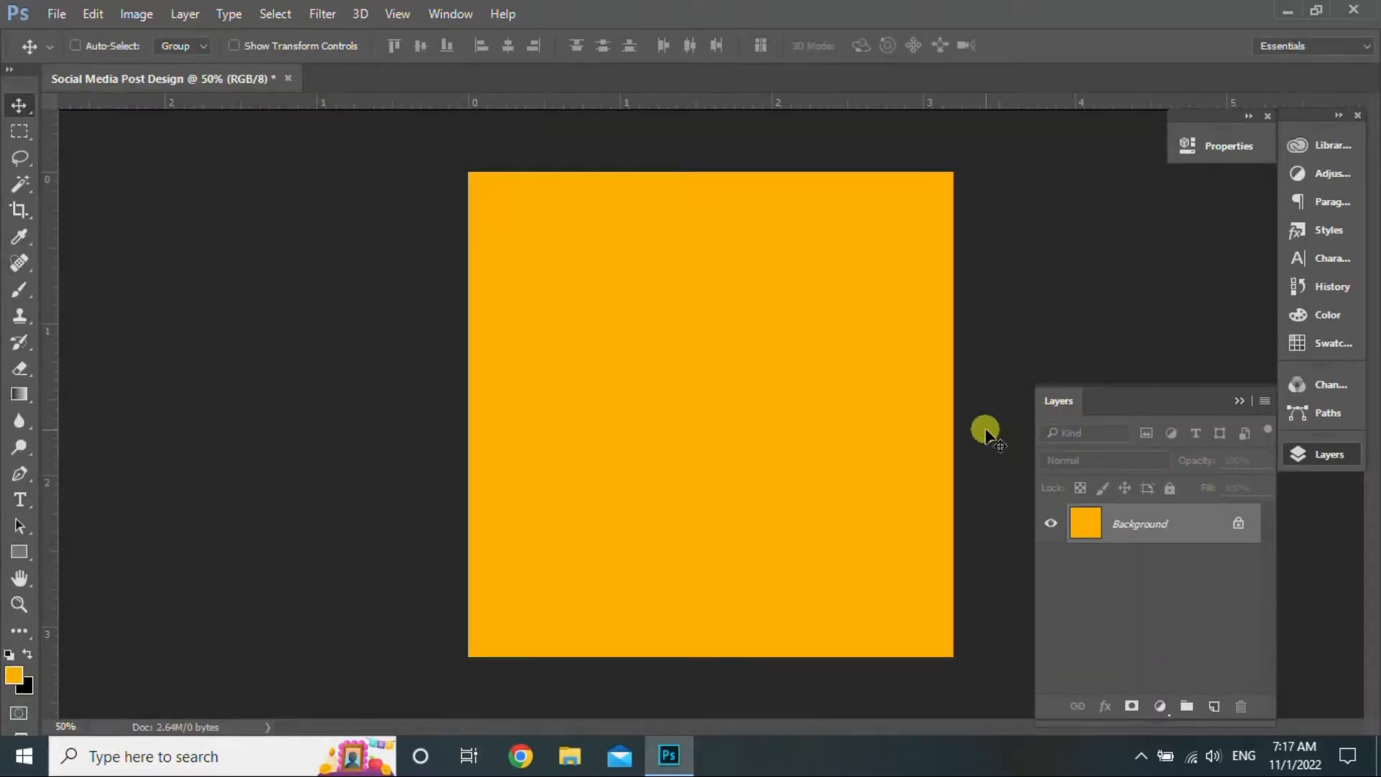
# - Place the World Map image, enlarge it to about 48% to span the canvas width, and centre it
pyautogui.click(1288, 11)
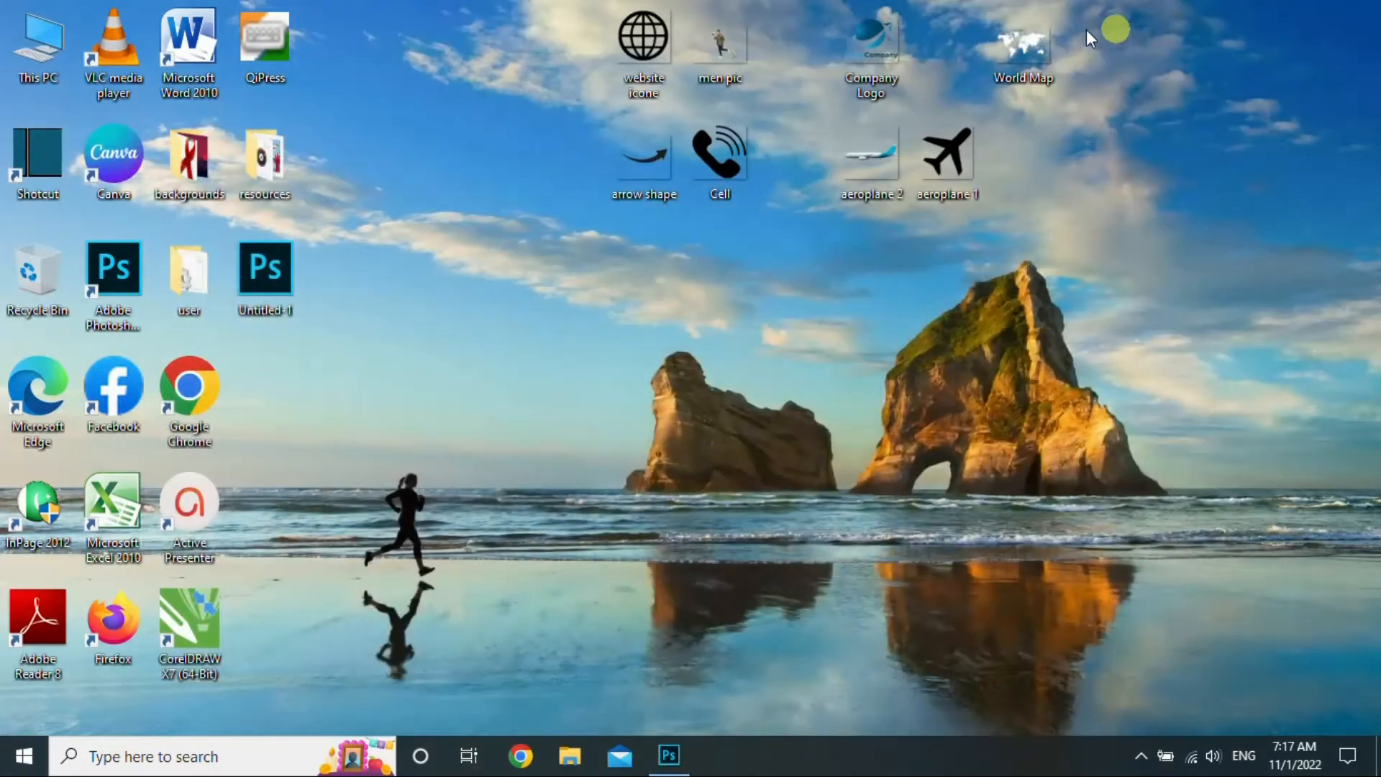
pyautogui.moveTo(850, 437); pyautogui.dragTo(672, 414)
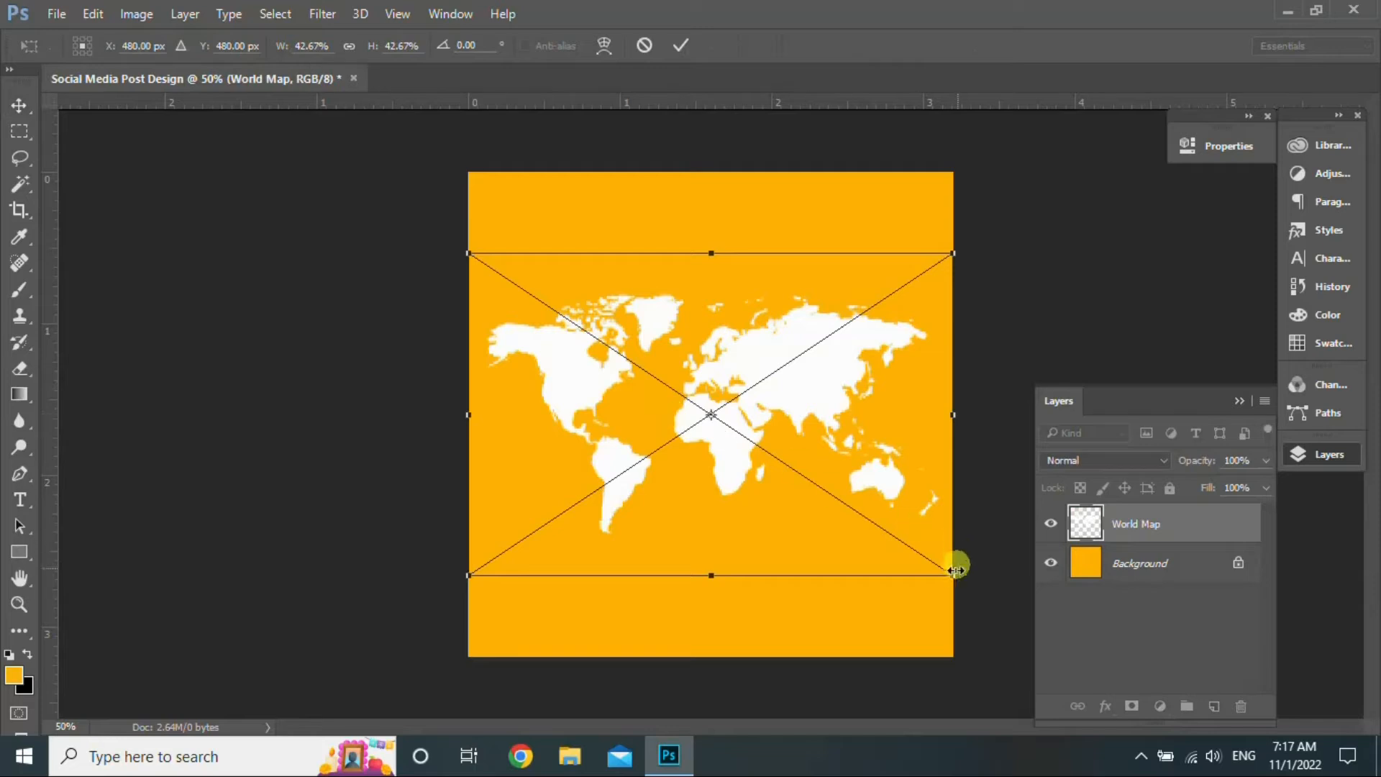
pyautogui.moveTo(953, 574); pyautogui.dragTo(975, 589)
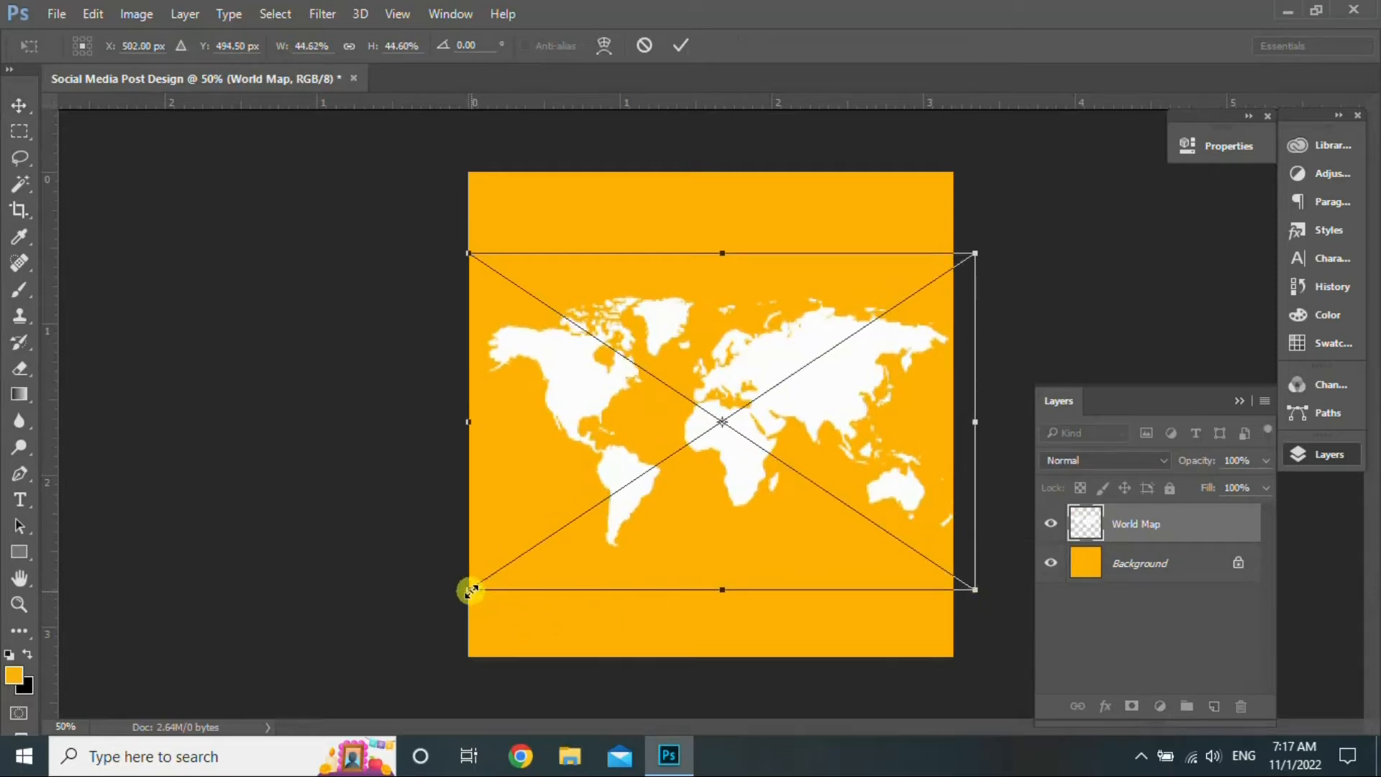
pyautogui.moveTo(471, 591); pyautogui.dragTo(429, 616)
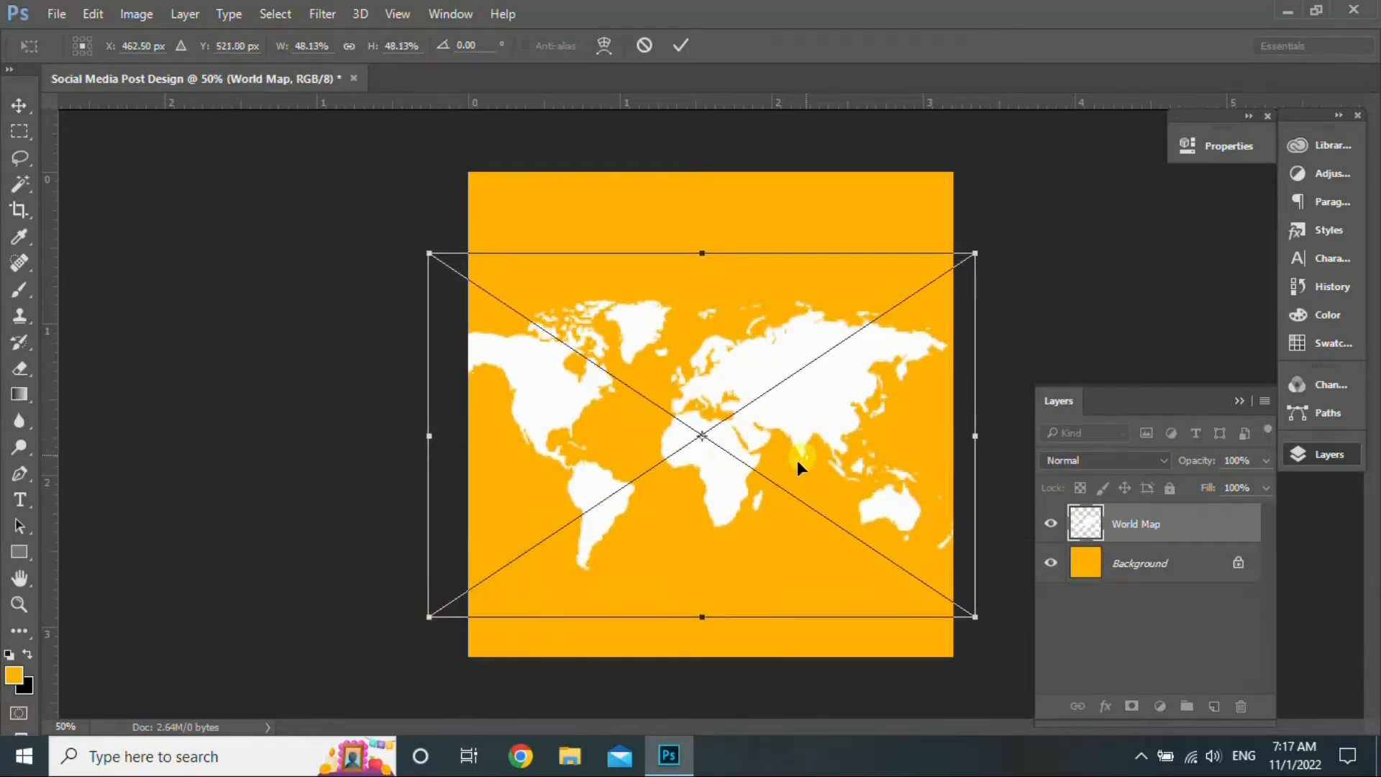
pyautogui.moveTo(798, 462); pyautogui.dragTo(808, 409)
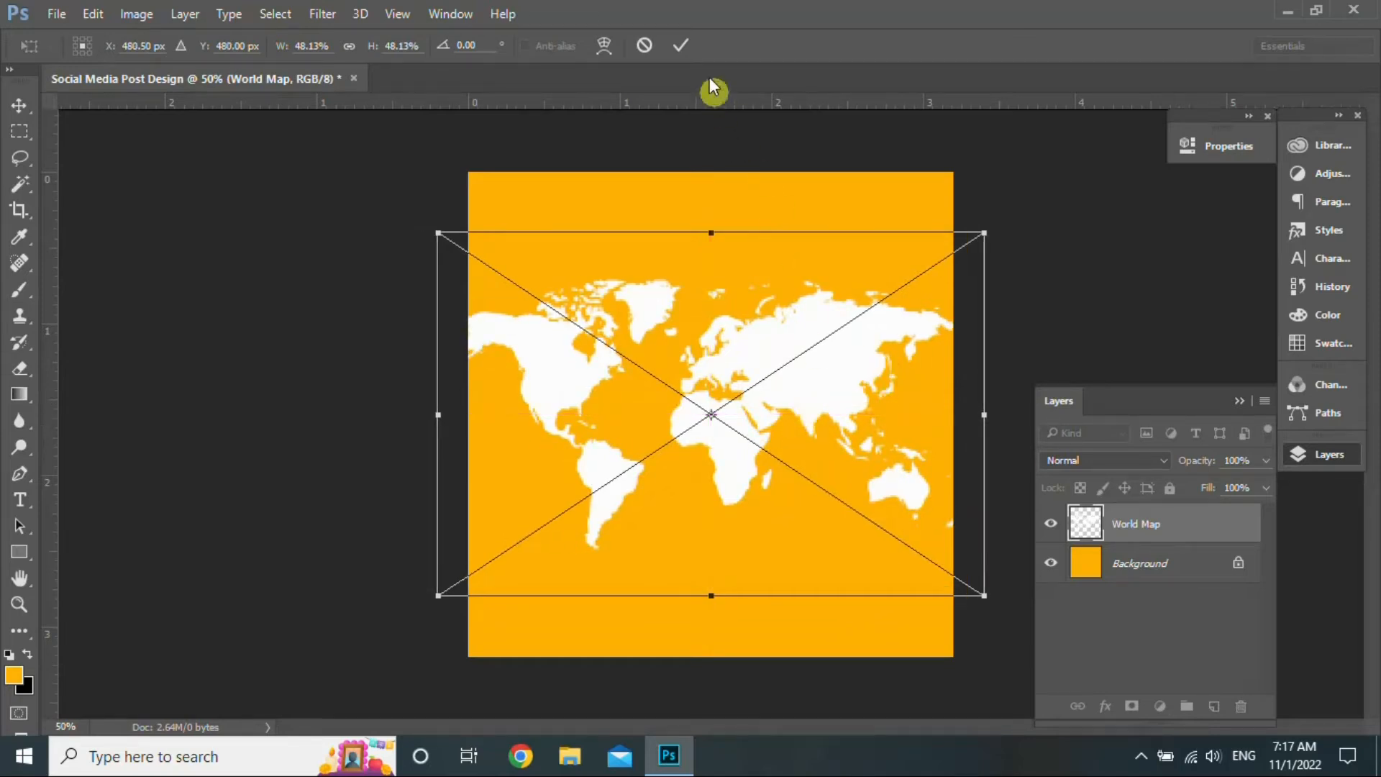
pyautogui.click(681, 46)
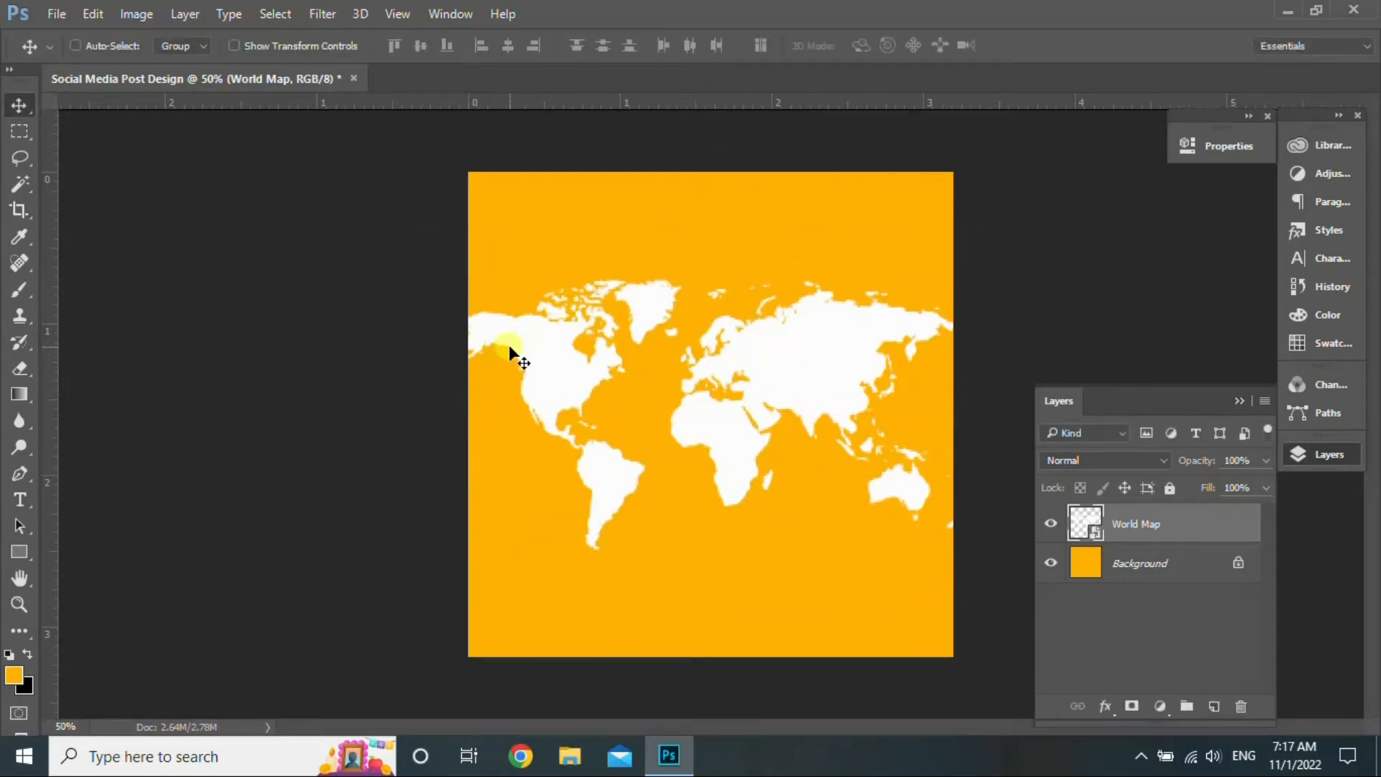
# - Apply the Sketch > Halftone Pattern filter from the Filter Gallery to the World Map
pyautogui.click(318, 12)
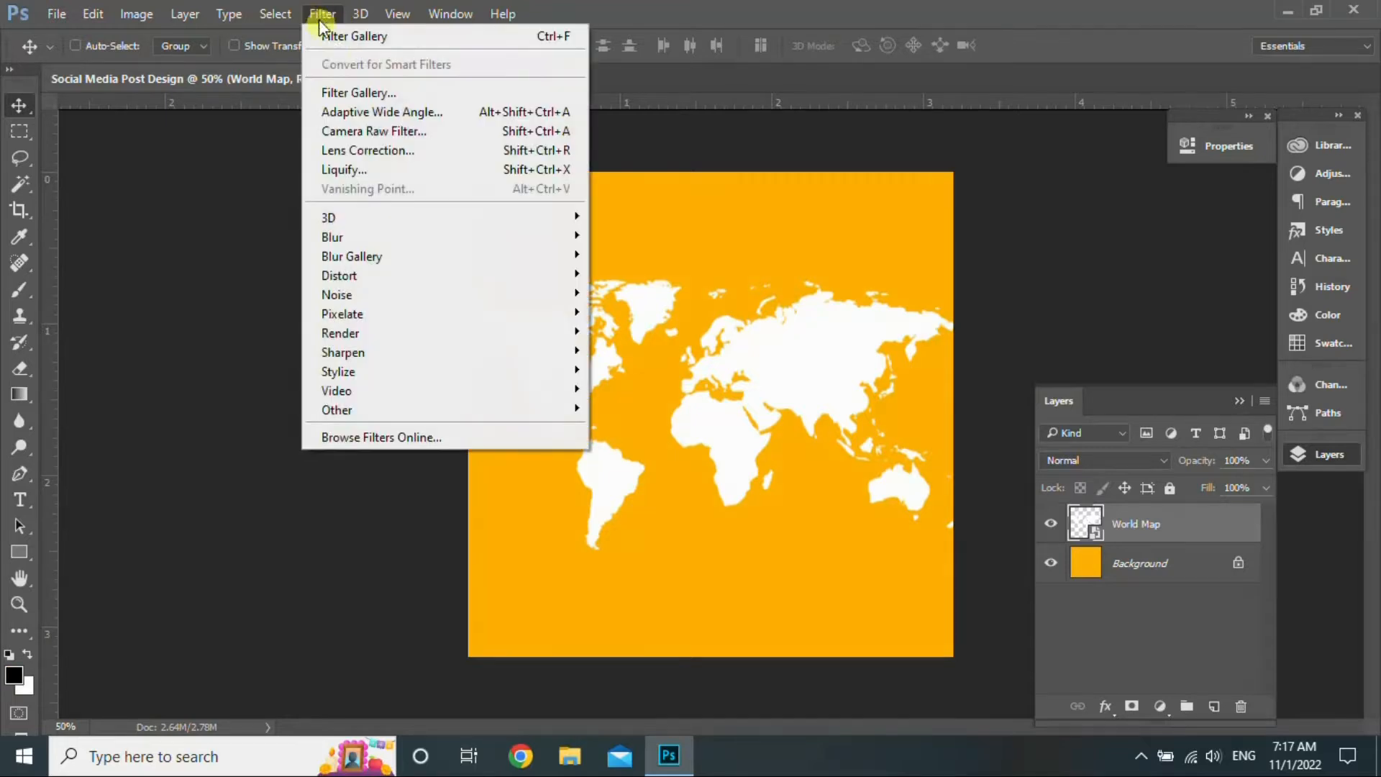
pyautogui.click(356, 93)
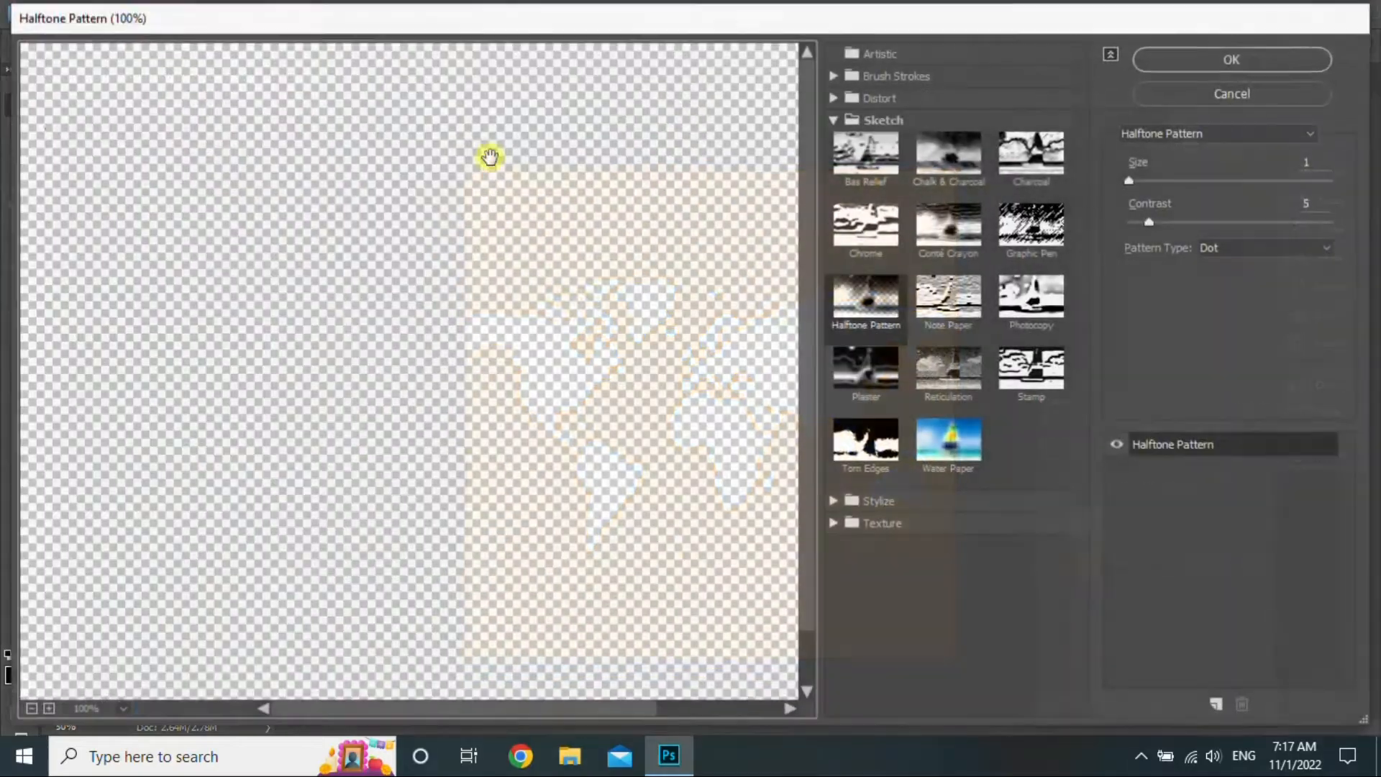
pyautogui.click(1206, 58)
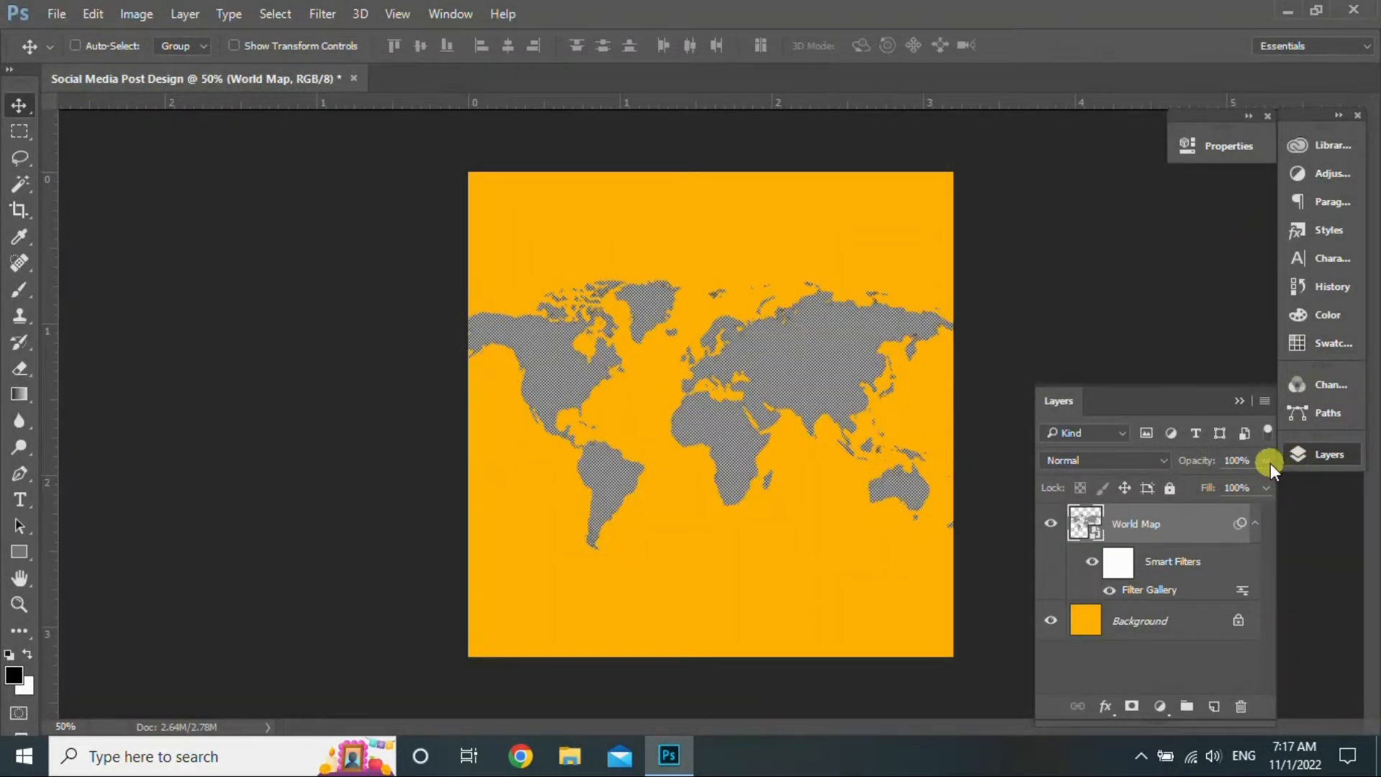
# - Lower the World Map layer's opacity to 40%
pyautogui.click(1268, 461)
pyautogui.moveTo(1245, 484); pyautogui.dragTo(1220, 481)
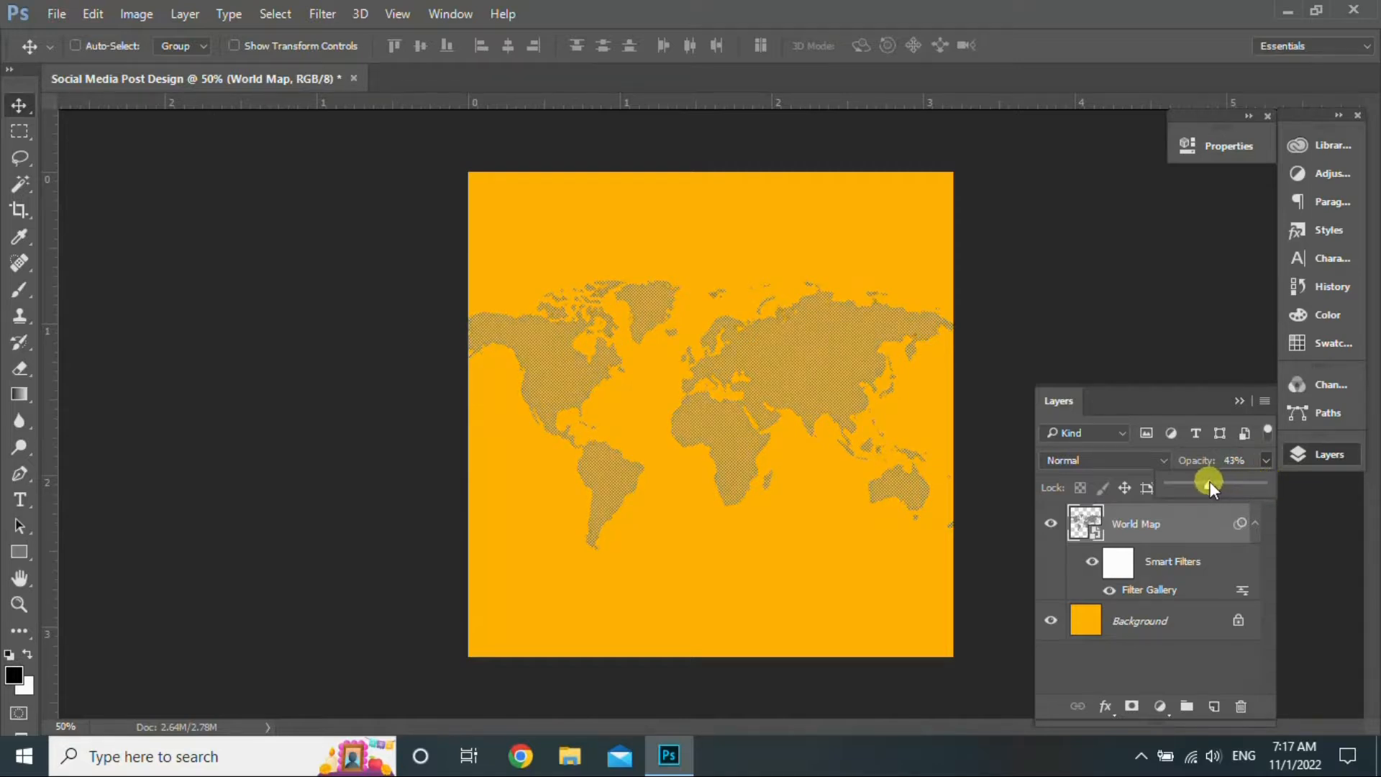
pyautogui.moveTo(1208, 482); pyautogui.dragTo(1206, 482)
pyautogui.click(1218, 524)
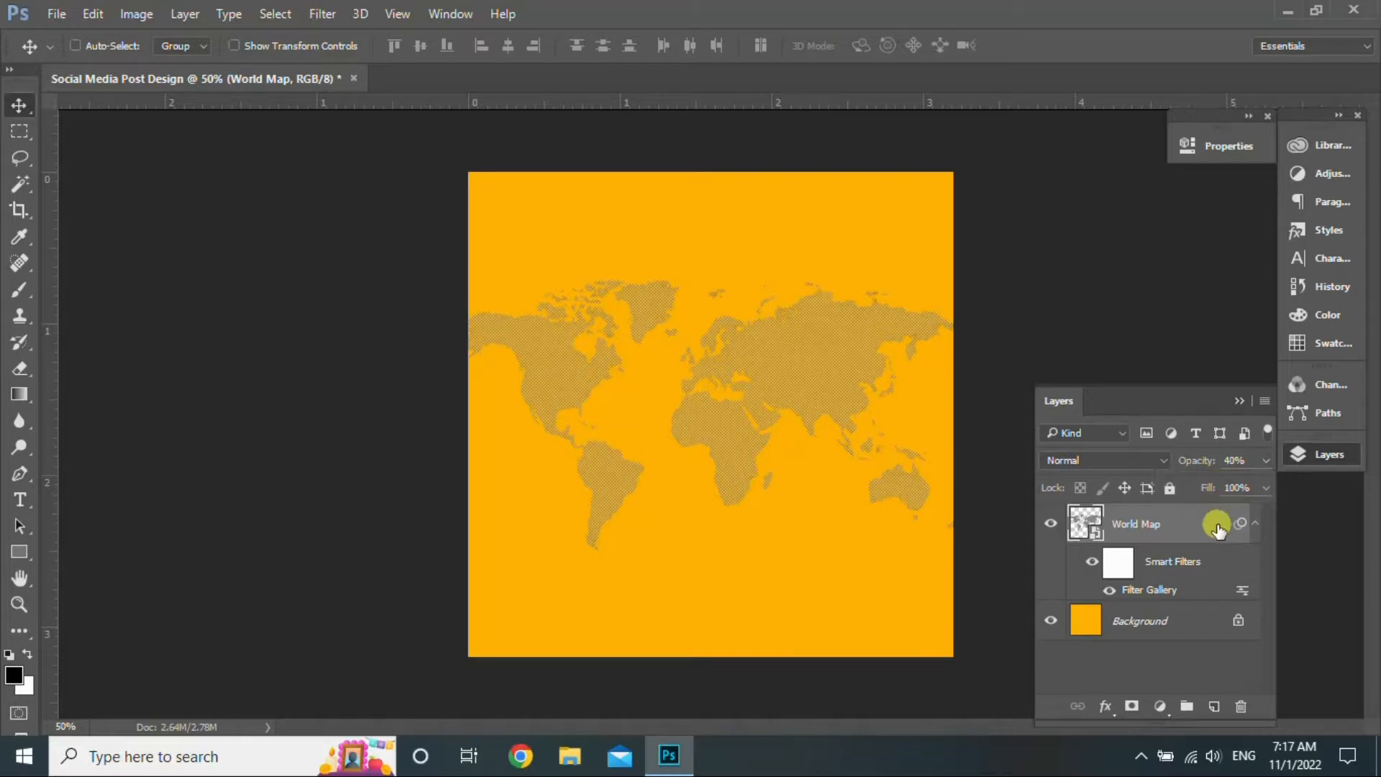
pyautogui.click(1284, 12)
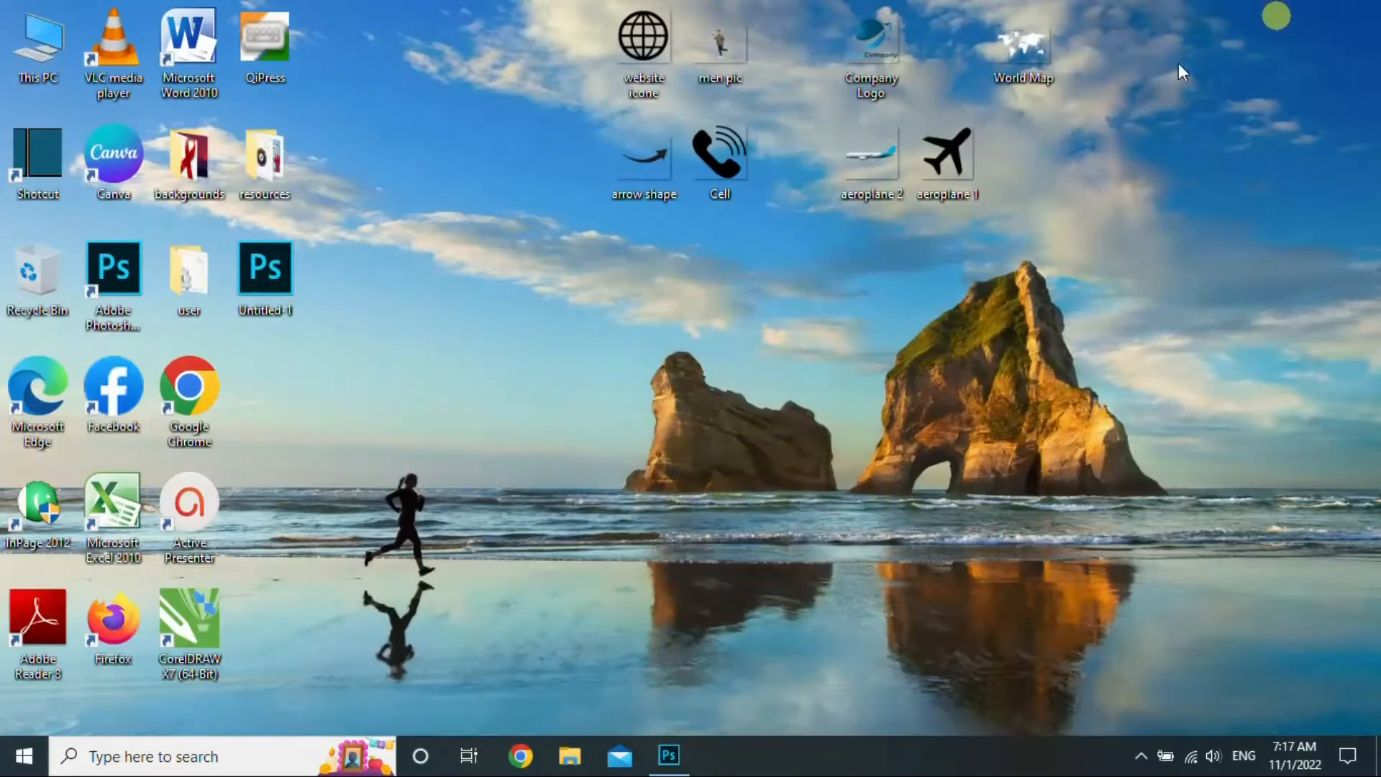
# - Place the 'men pic' traveler photo, scale it to about 42.6%, and centre it over the map
pyautogui.click(677, 741)
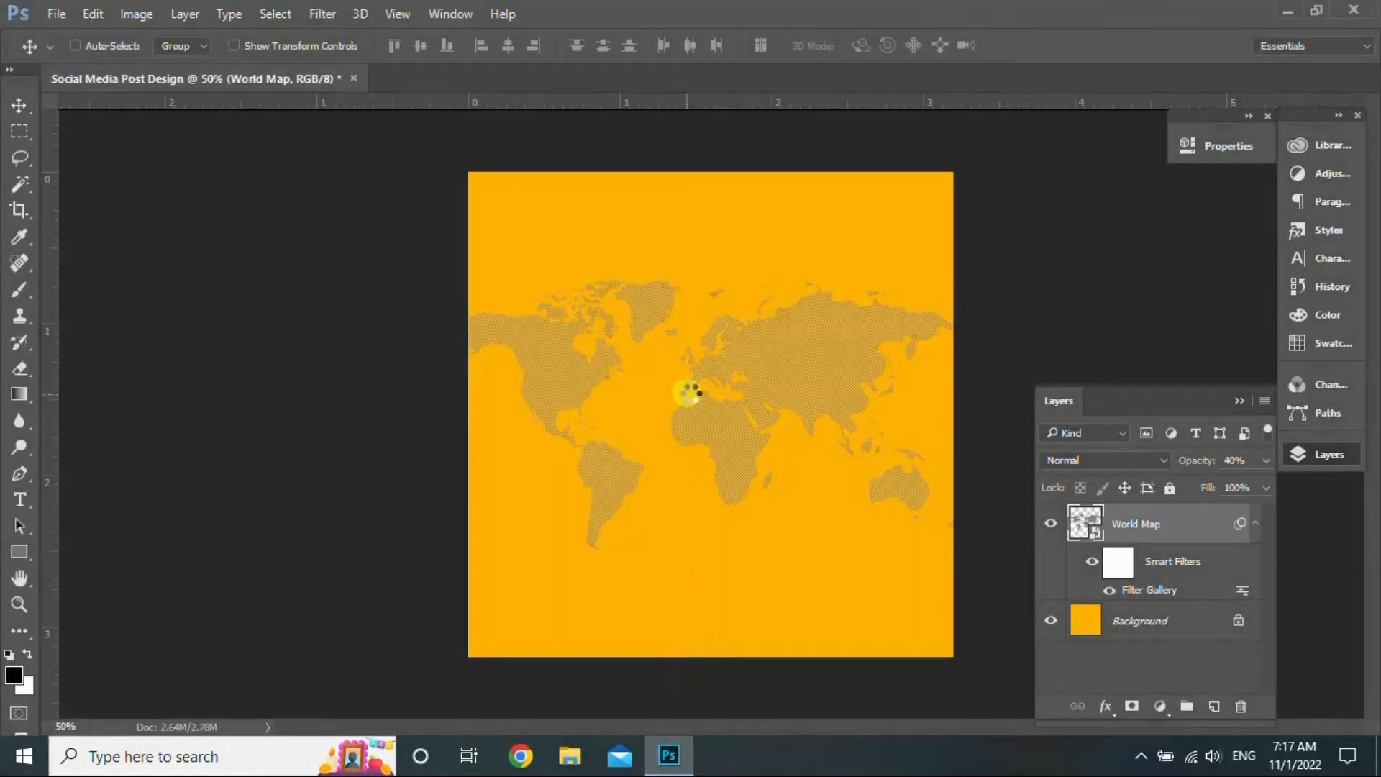
pyautogui.moveTo(953, 580); pyautogui.dragTo(975, 597)
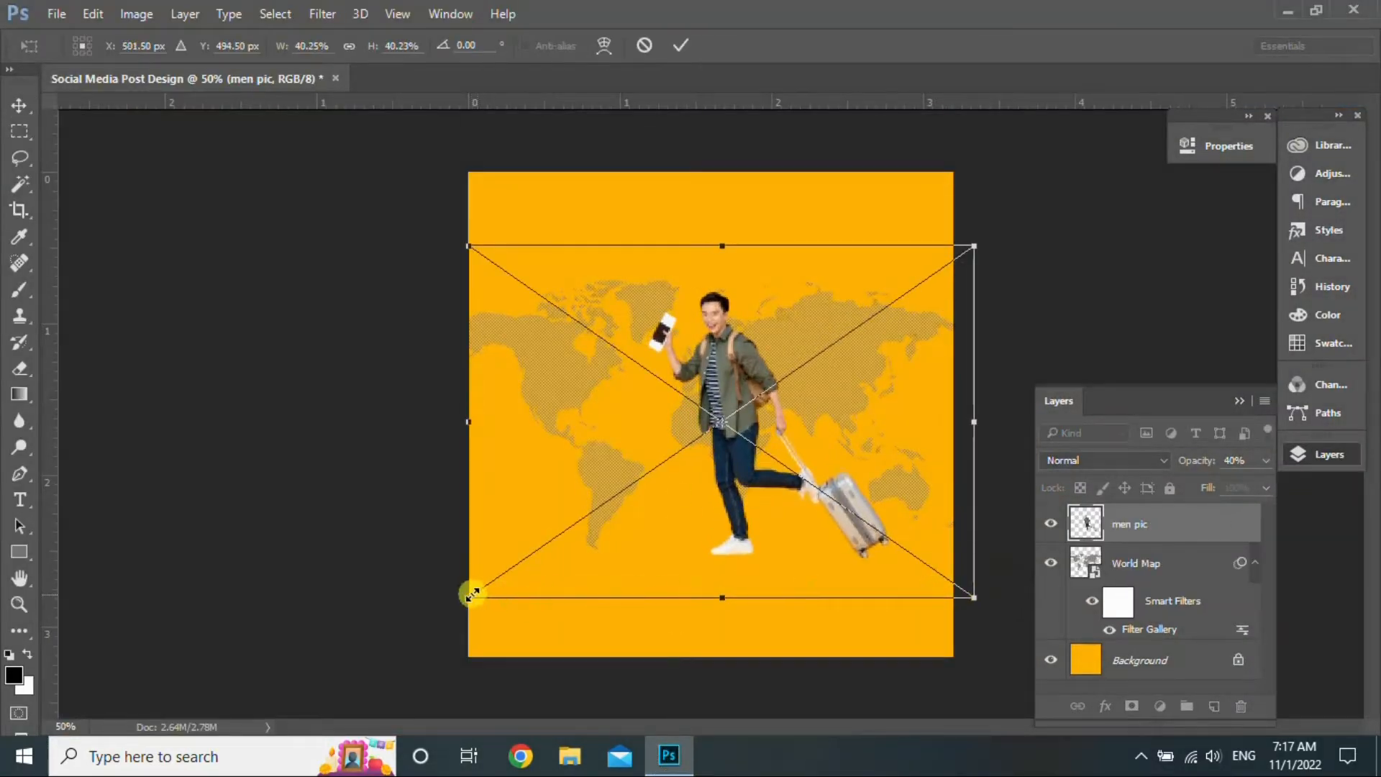
pyautogui.moveTo(461, 596); pyautogui.dragTo(439, 617)
pyautogui.moveTo(792, 435); pyautogui.dragTo(785, 413)
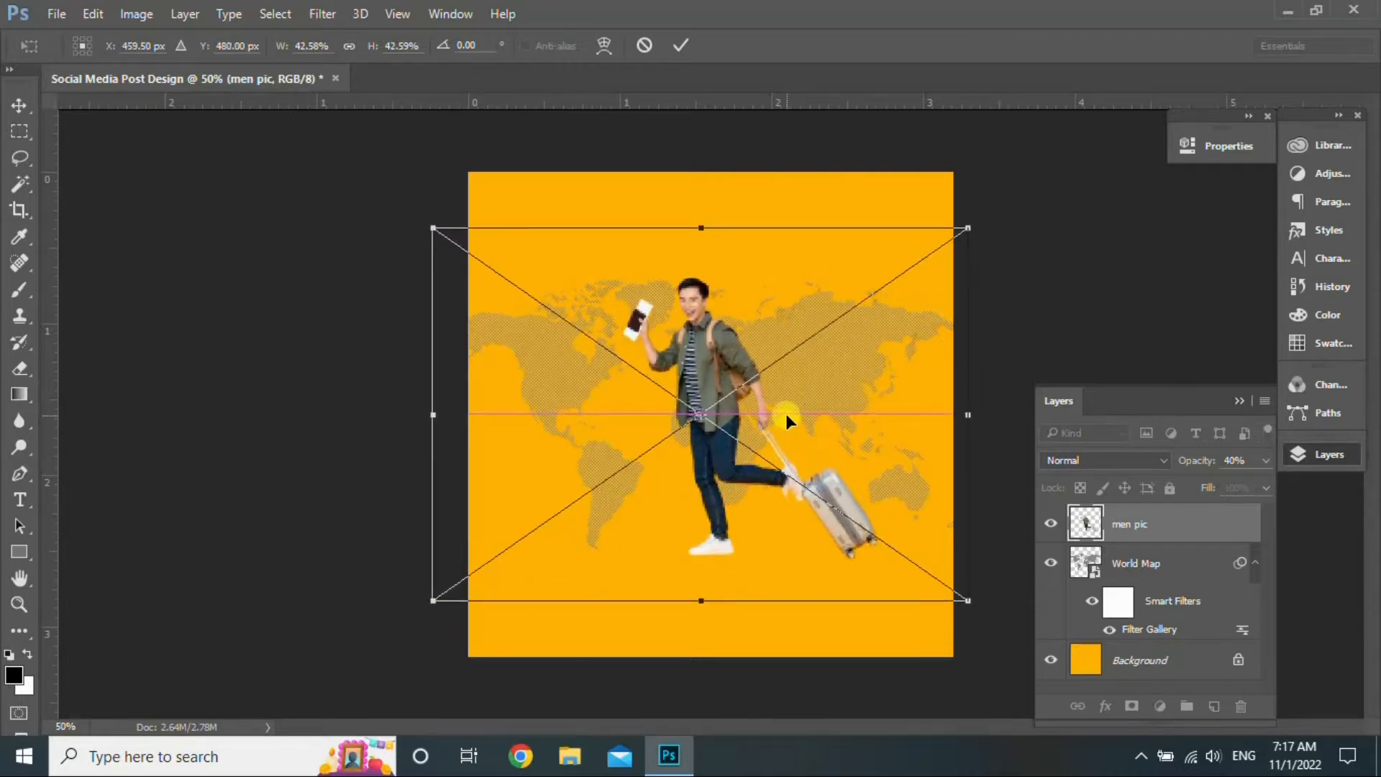
pyautogui.click(680, 43)
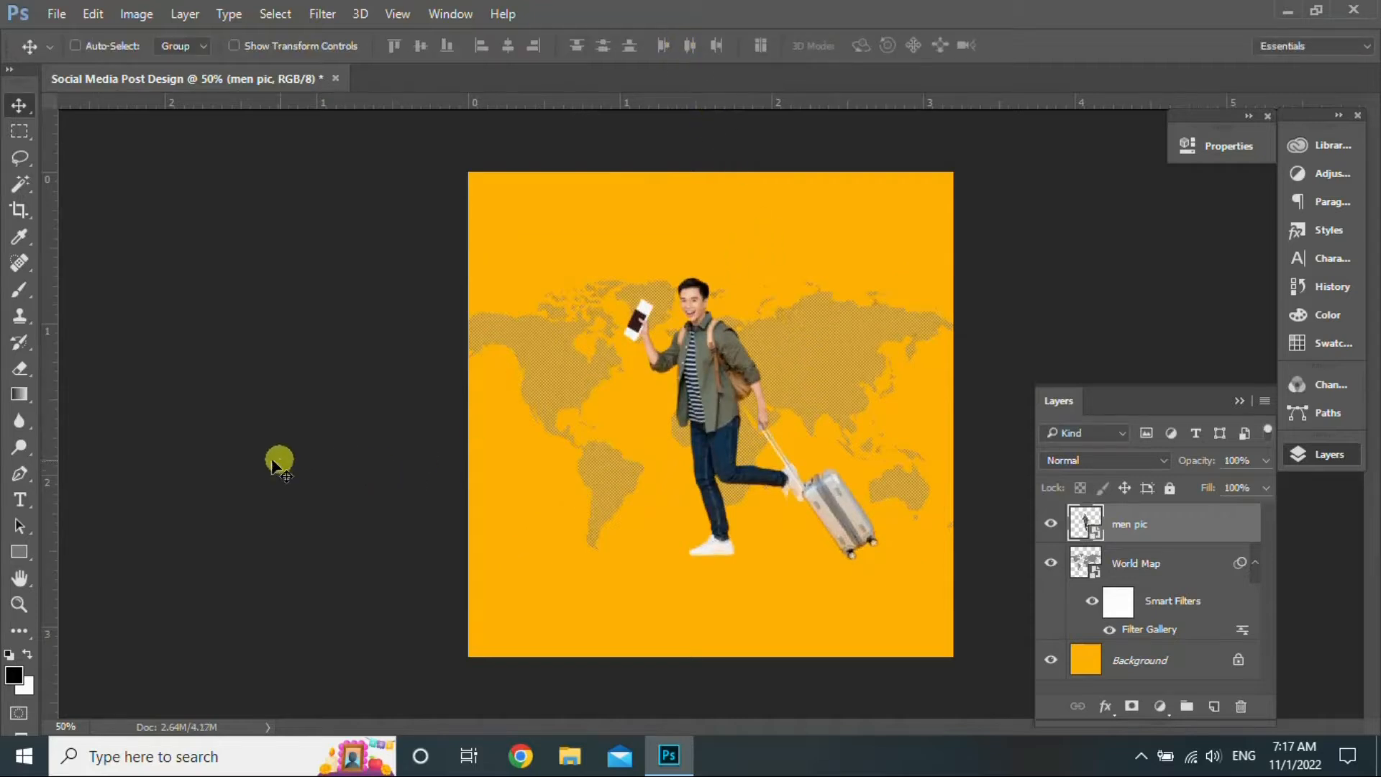
# - Draw a white dashed curve with the Pen tool, rising from below the canvas to the upper right
pyautogui.click(18, 478)
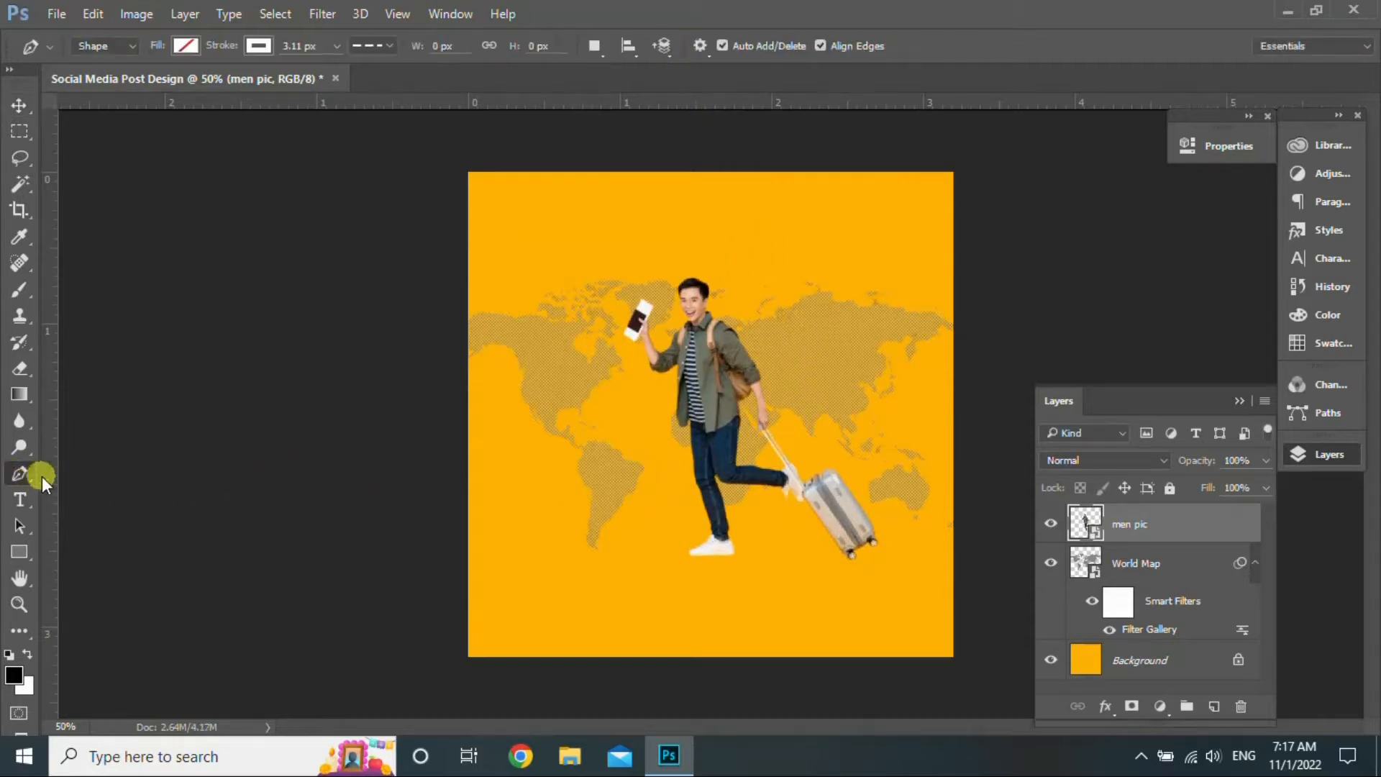
pyautogui.click(787, 665)
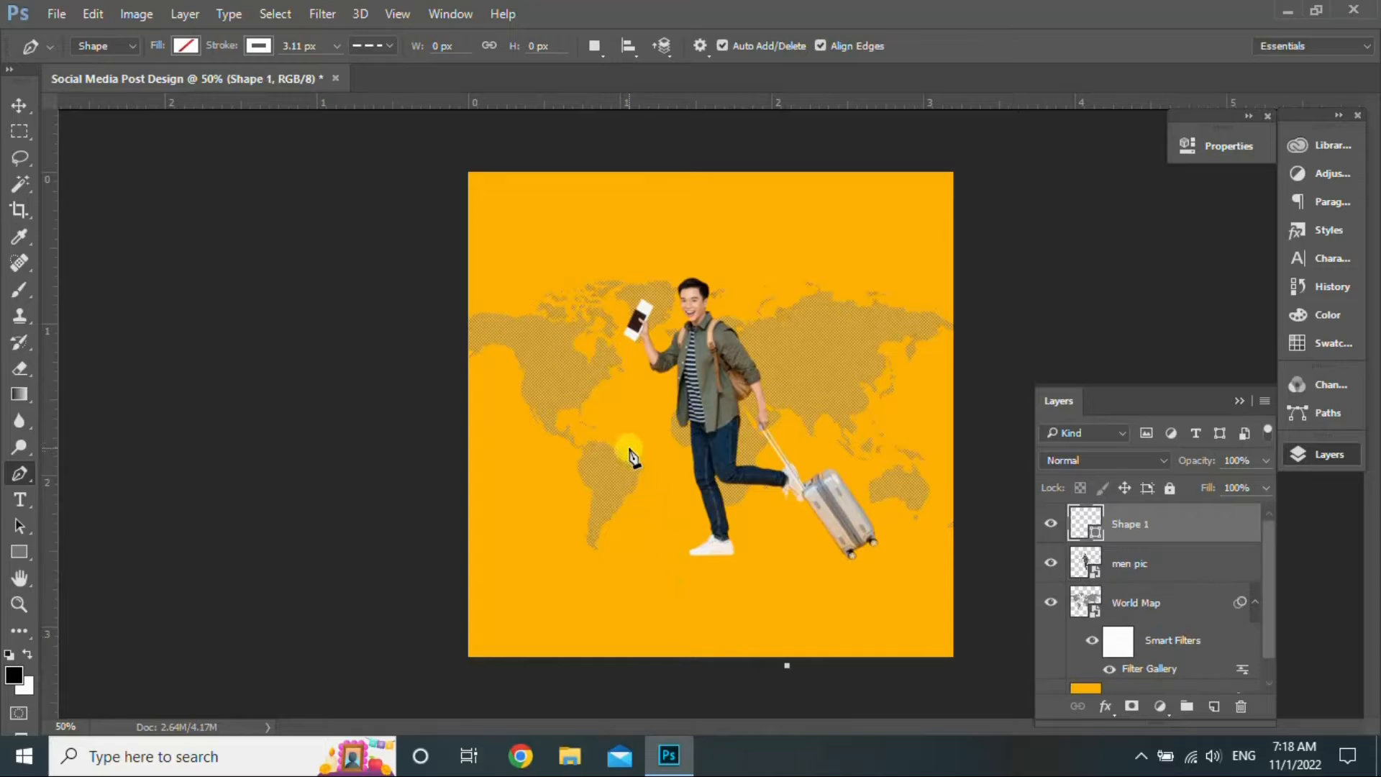
pyautogui.moveTo(659, 349); pyautogui.dragTo(673, 264)
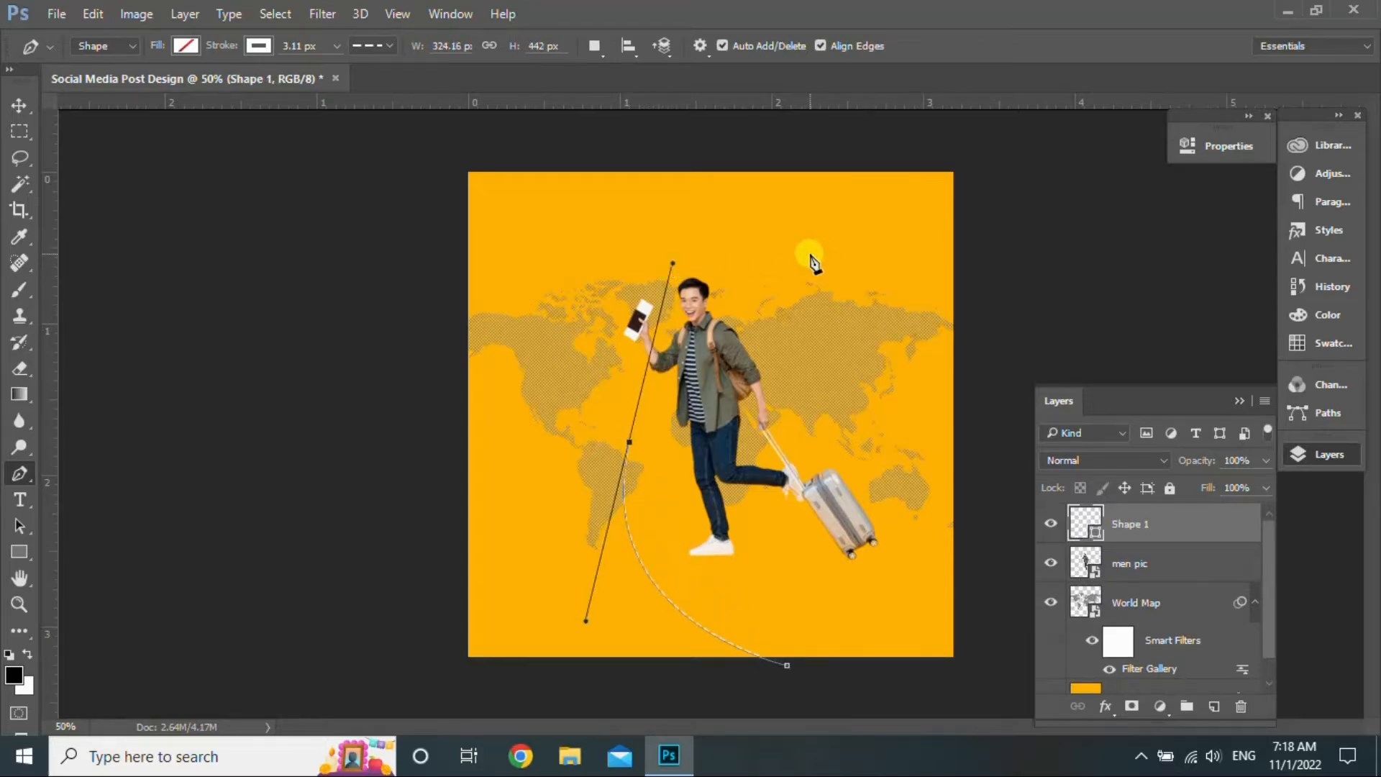
pyautogui.moveTo(810, 254); pyautogui.dragTo(852, 188)
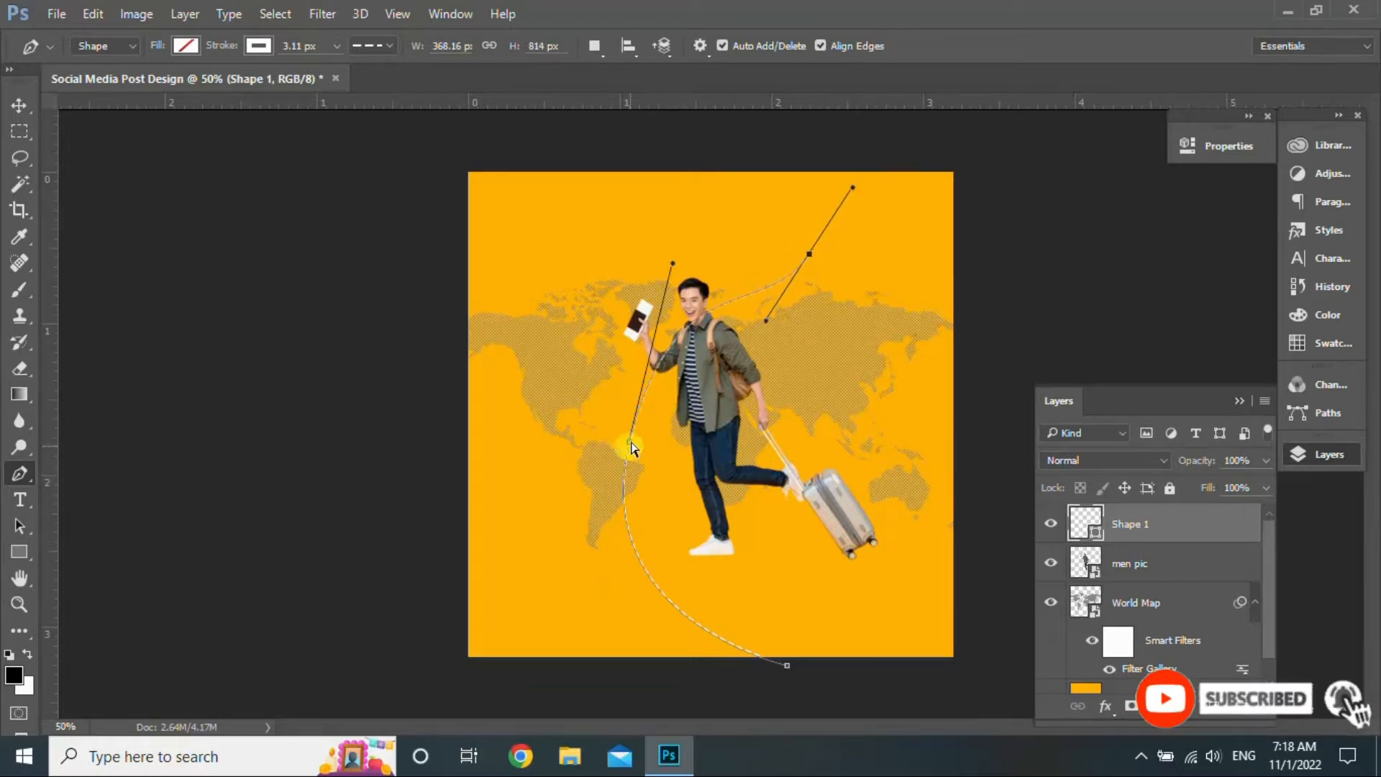
pyautogui.moveTo(630, 446); pyautogui.dragTo(636, 424)
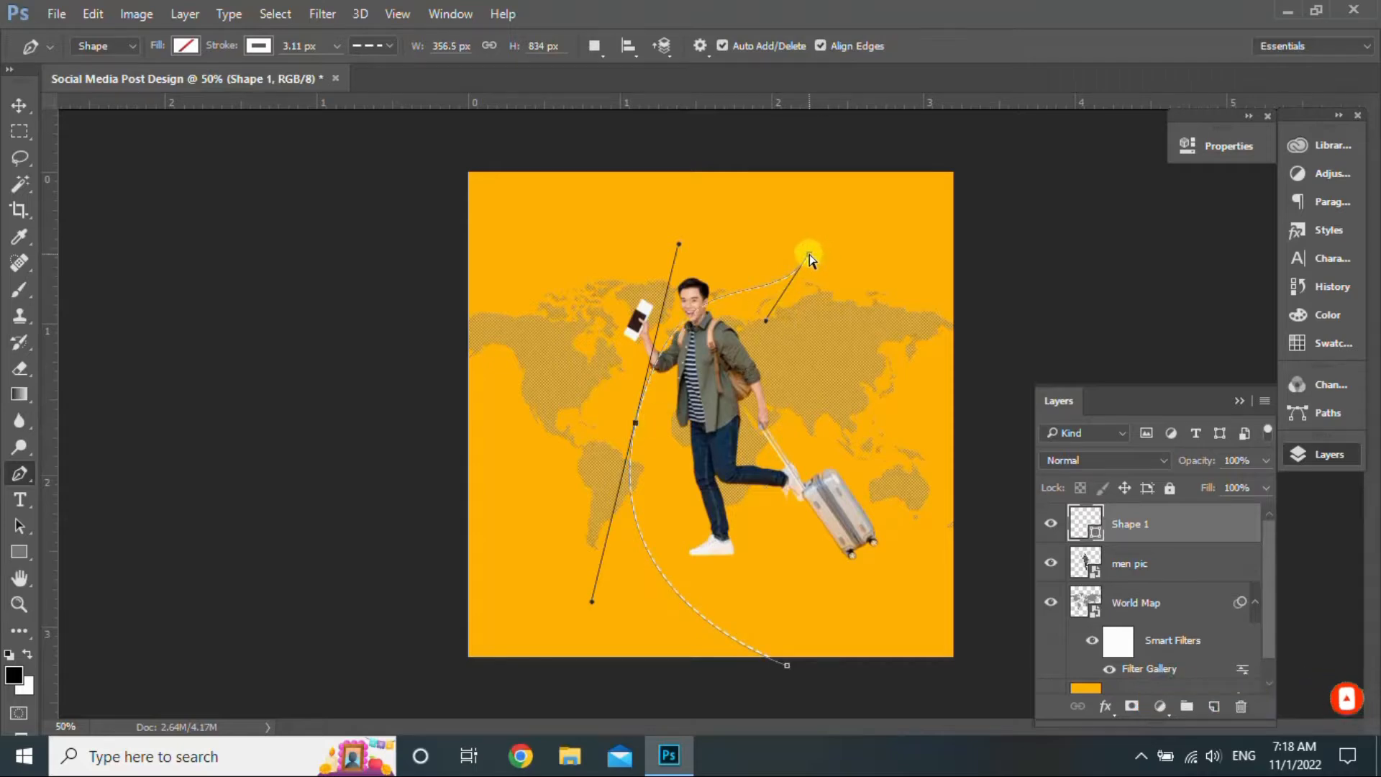
pyautogui.moveTo(810, 254); pyautogui.dragTo(837, 229)
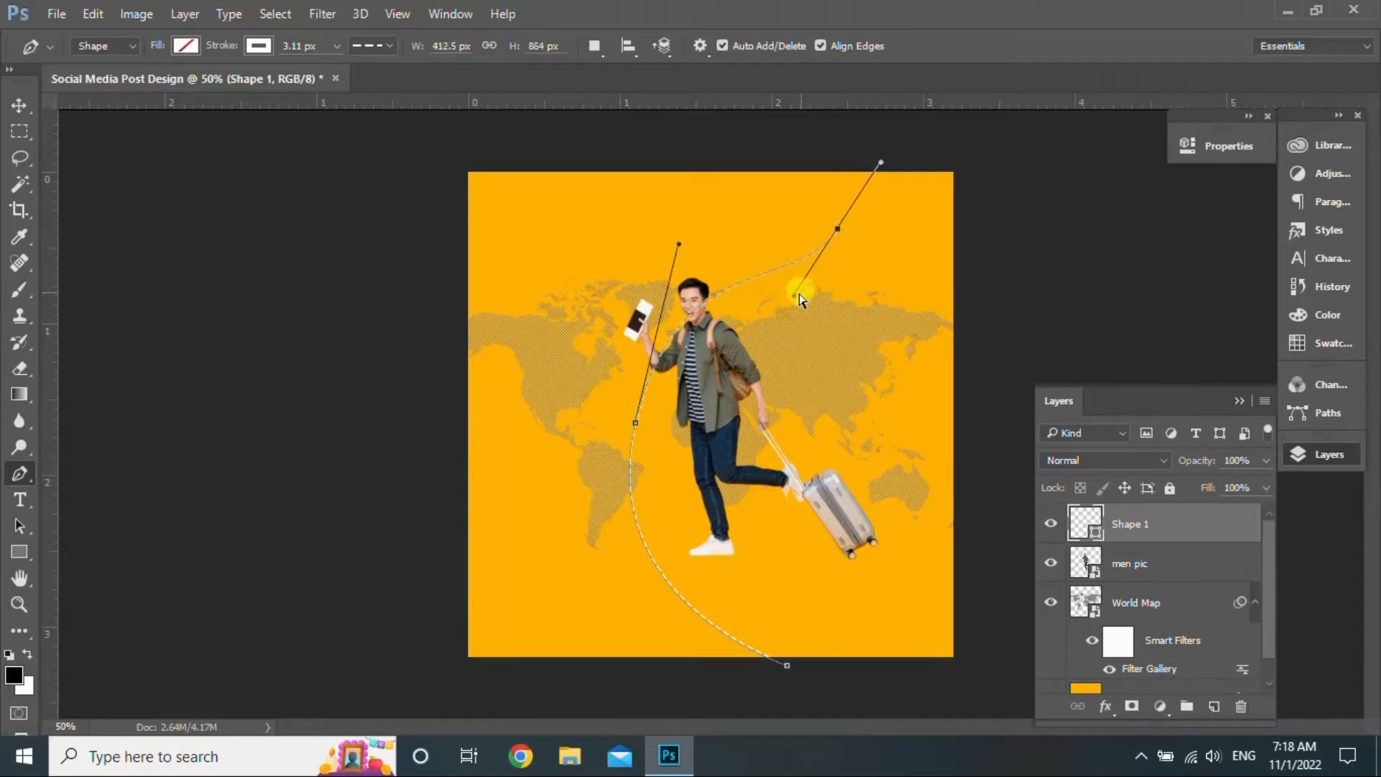
pyautogui.moveTo(787, 295); pyautogui.dragTo(788, 294)
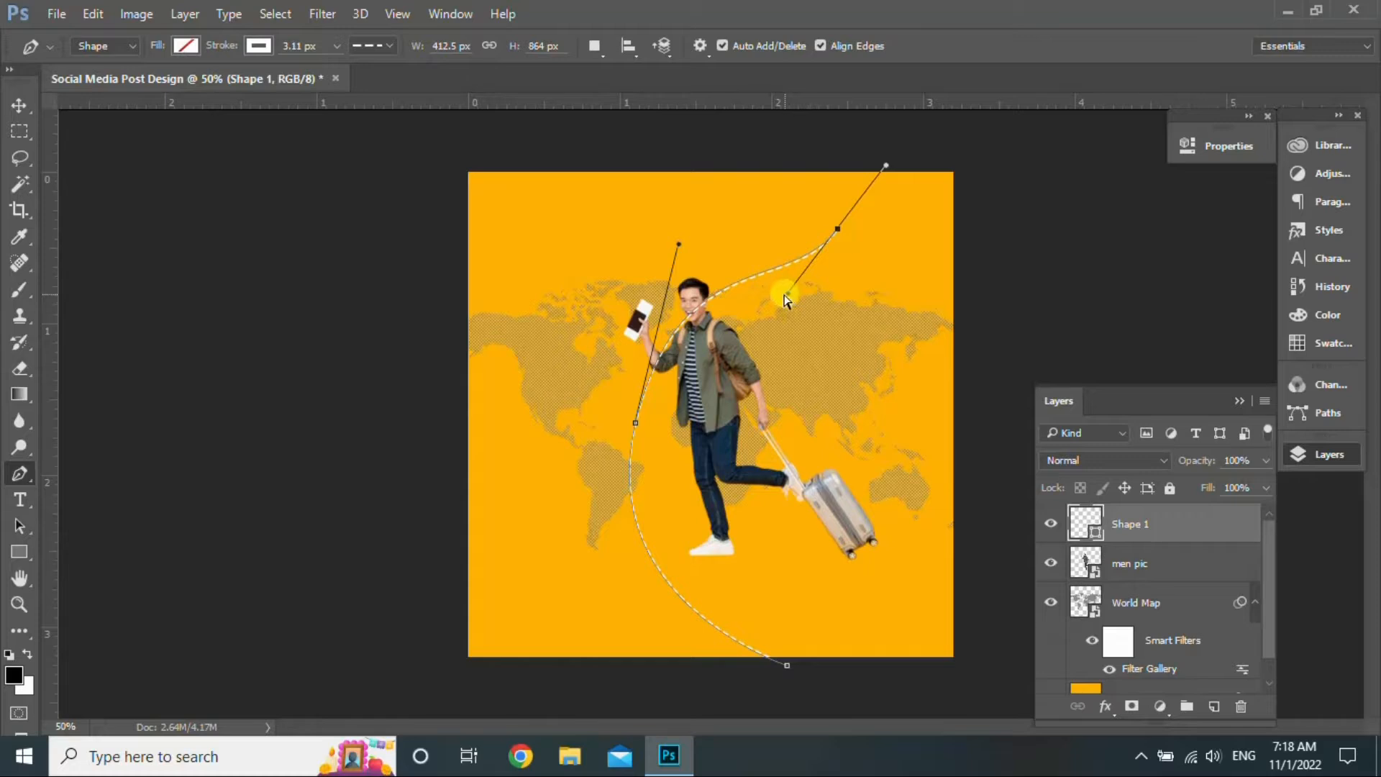
pyautogui.moveTo(638, 428); pyautogui.dragTo(631, 417)
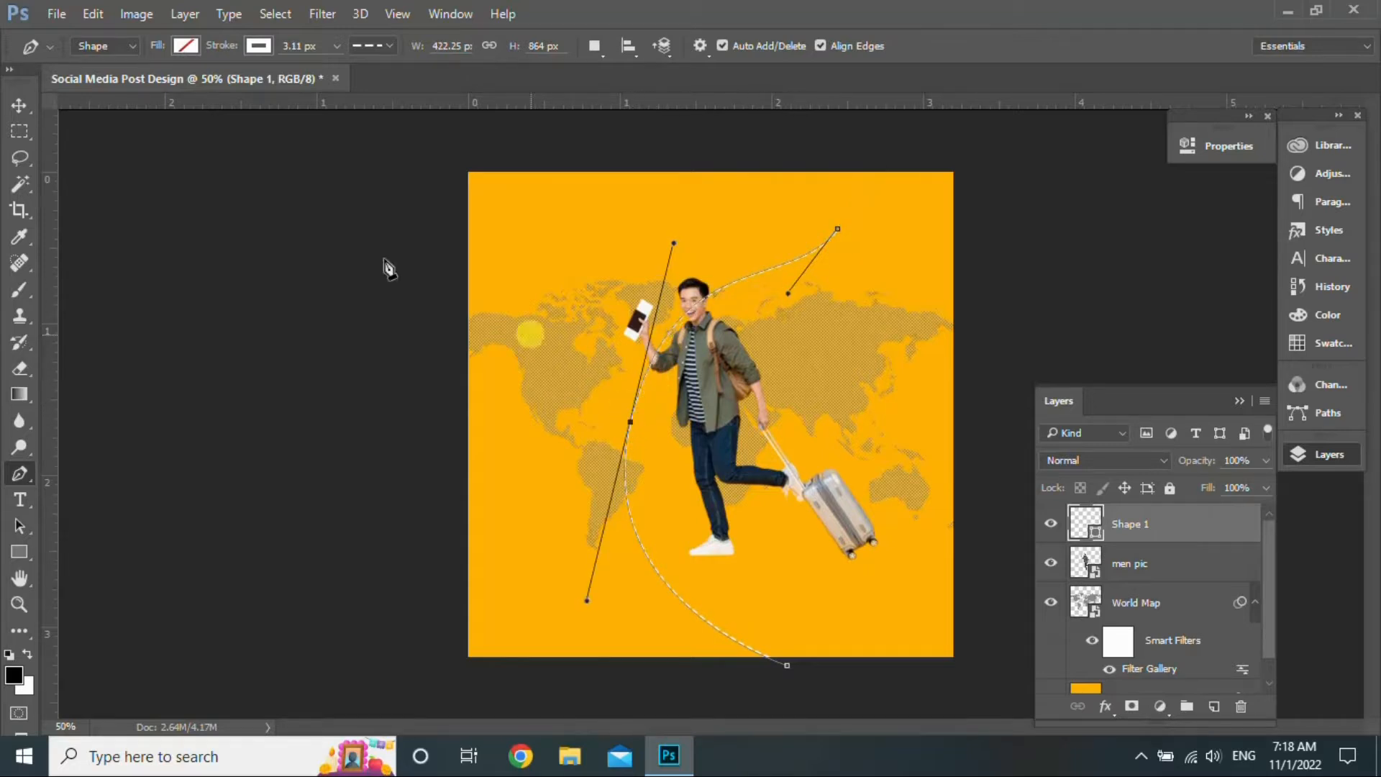
# - Move the Shape 1 curve layer down to sit just above the Background
pyautogui.click(20, 107)
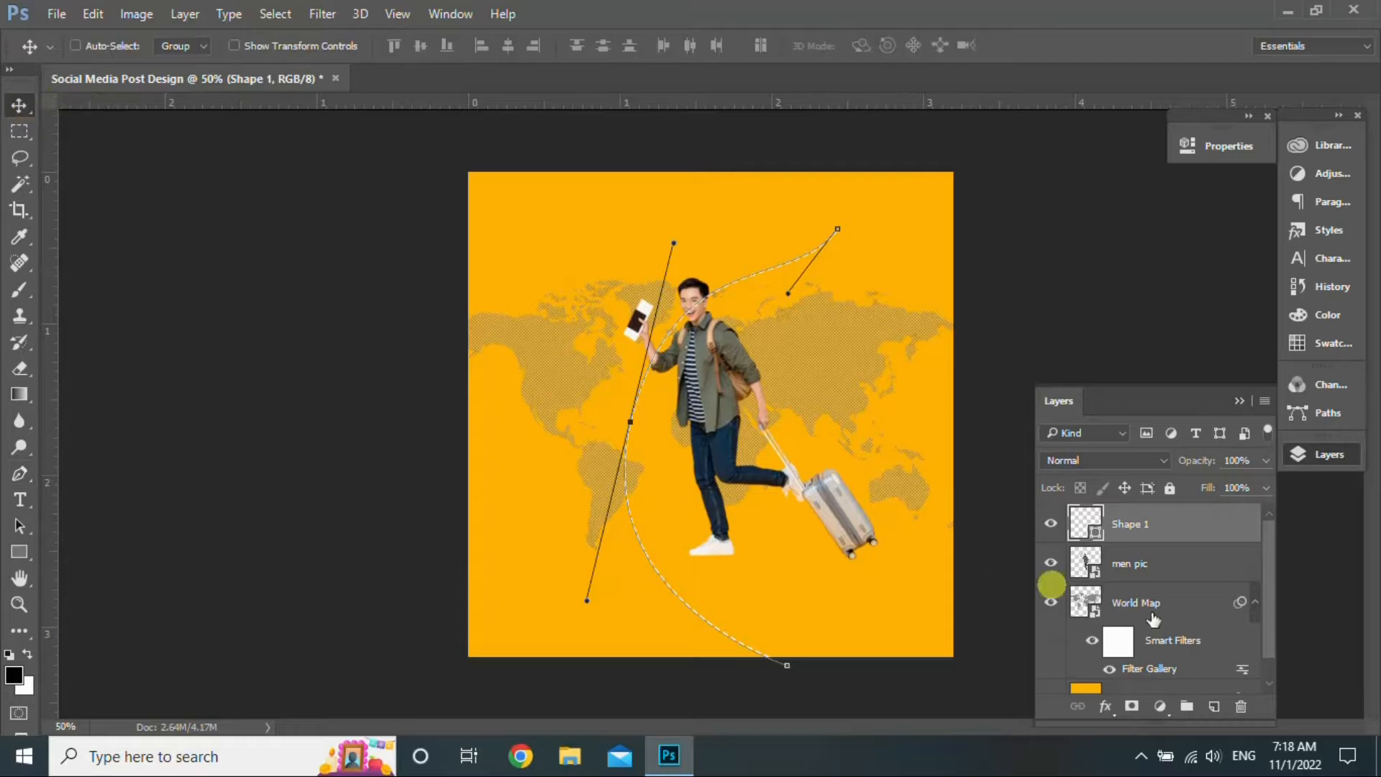
pyautogui.click(1186, 565)
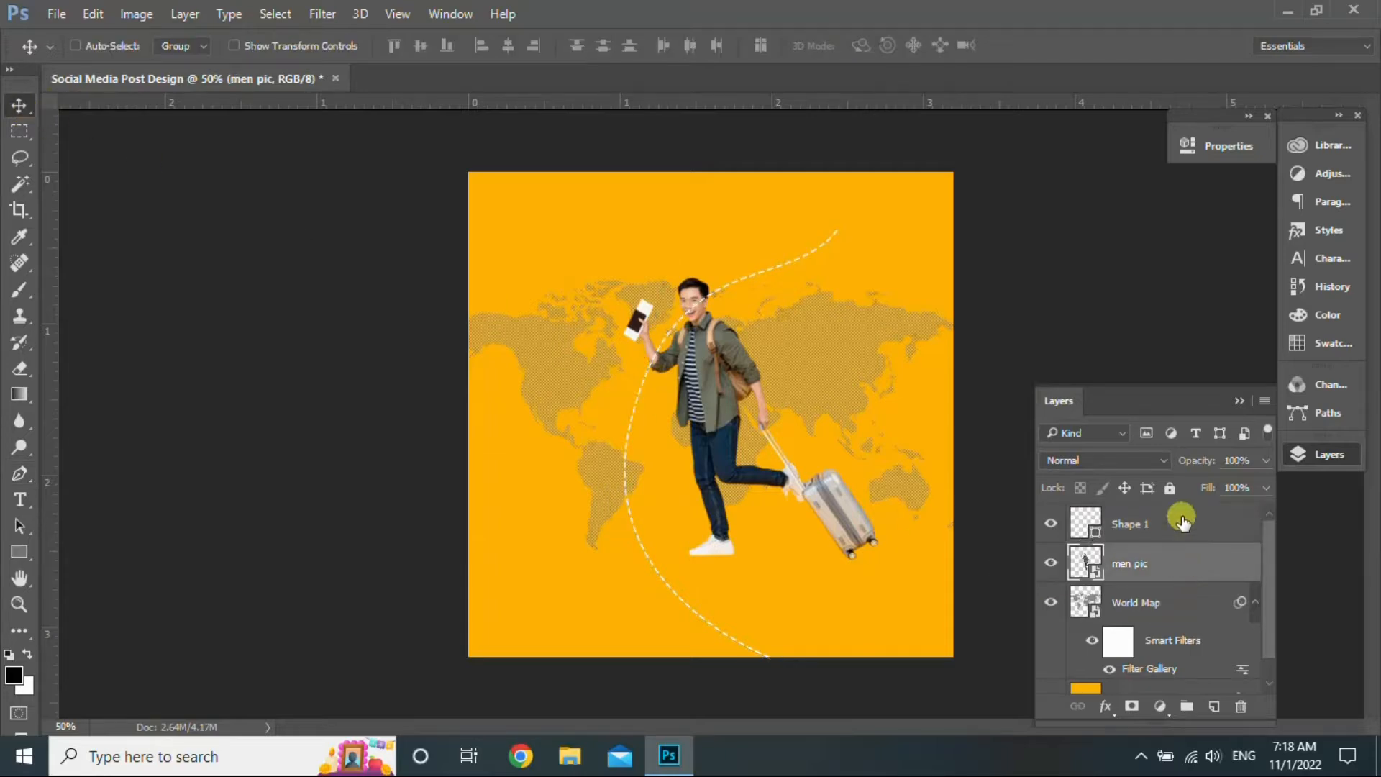
pyautogui.moveTo(1183, 520); pyautogui.dragTo(1186, 662)
pyautogui.moveTo(1269, 633); pyautogui.dragTo(1263, 665)
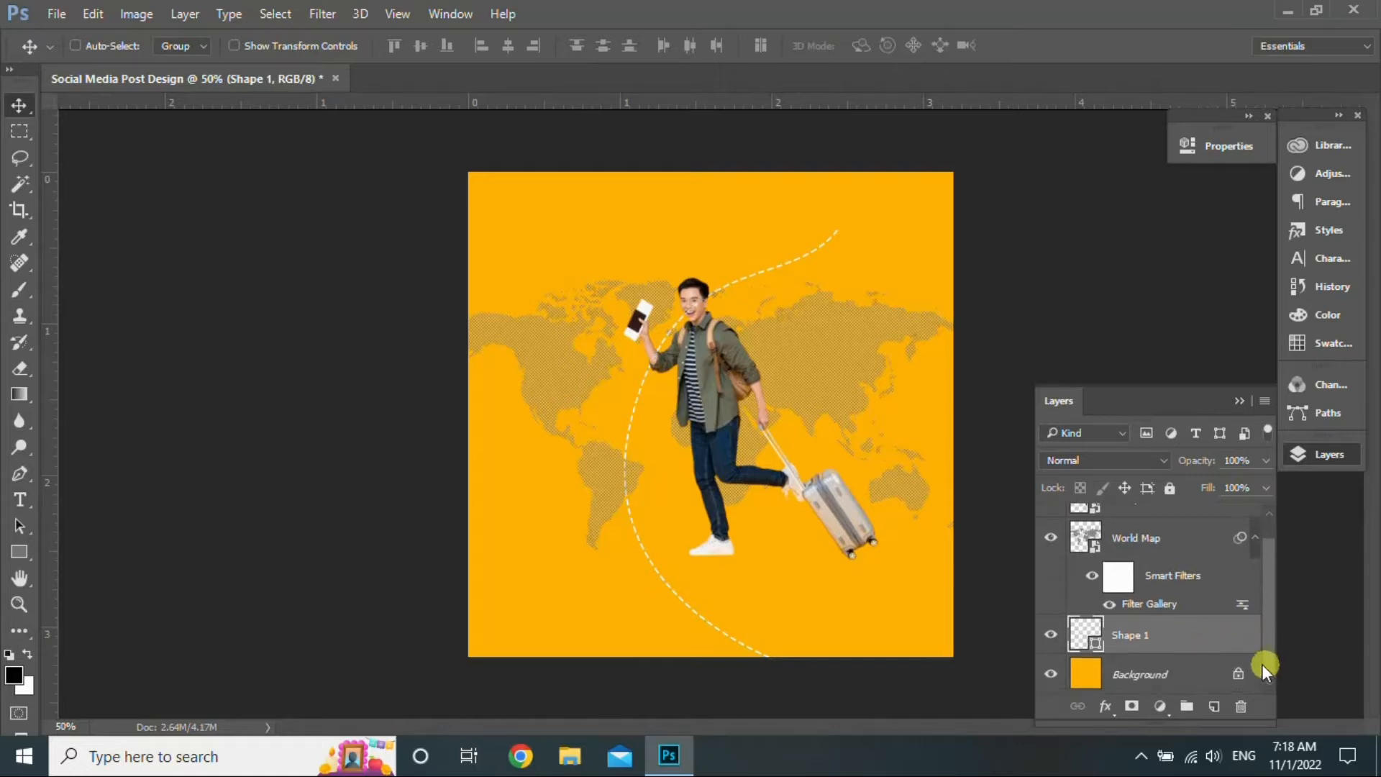
# - Place the aeroplane 1 image and shrink it to a small icon
pyautogui.click(1284, 13)
pyautogui.moveTo(849, 442); pyautogui.dragTo(767, 429)
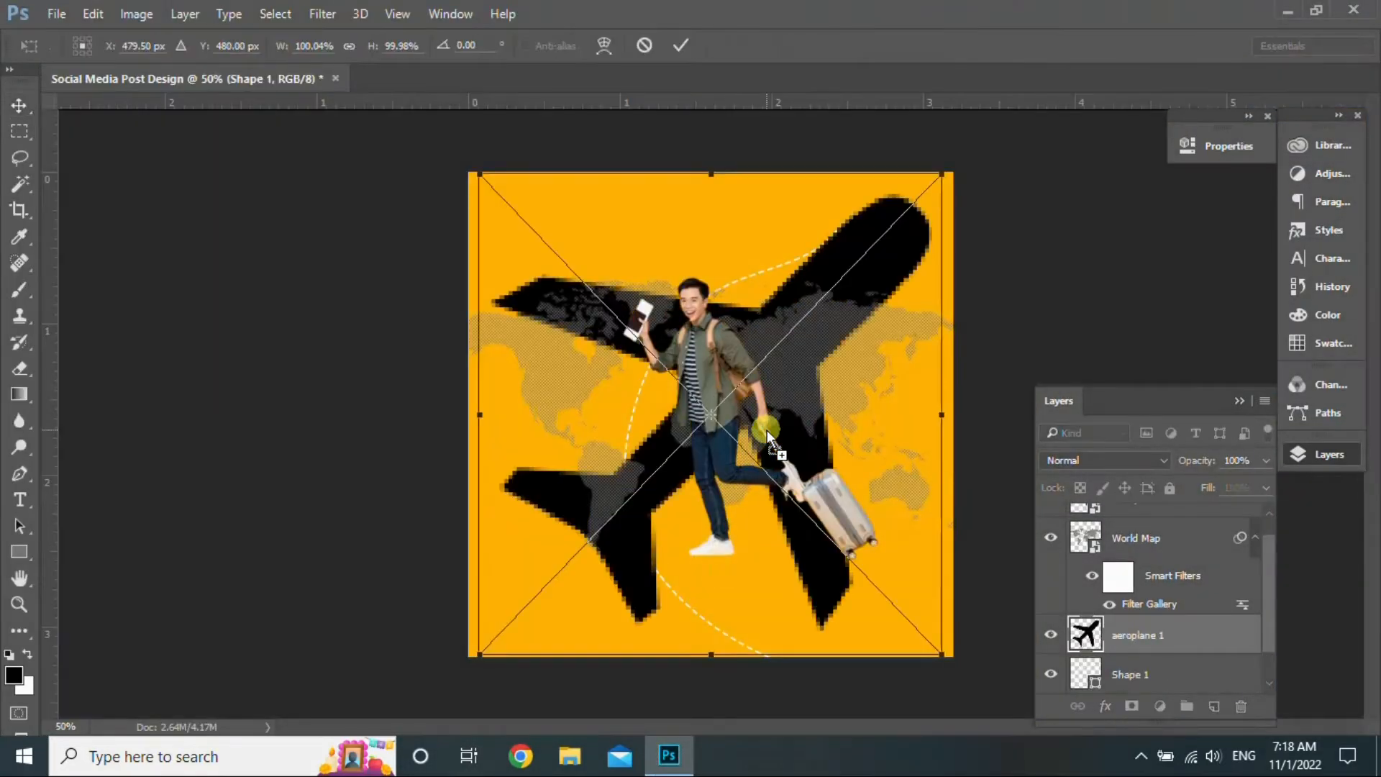
pyautogui.moveTo(948, 173); pyautogui.dragTo(545, 635)
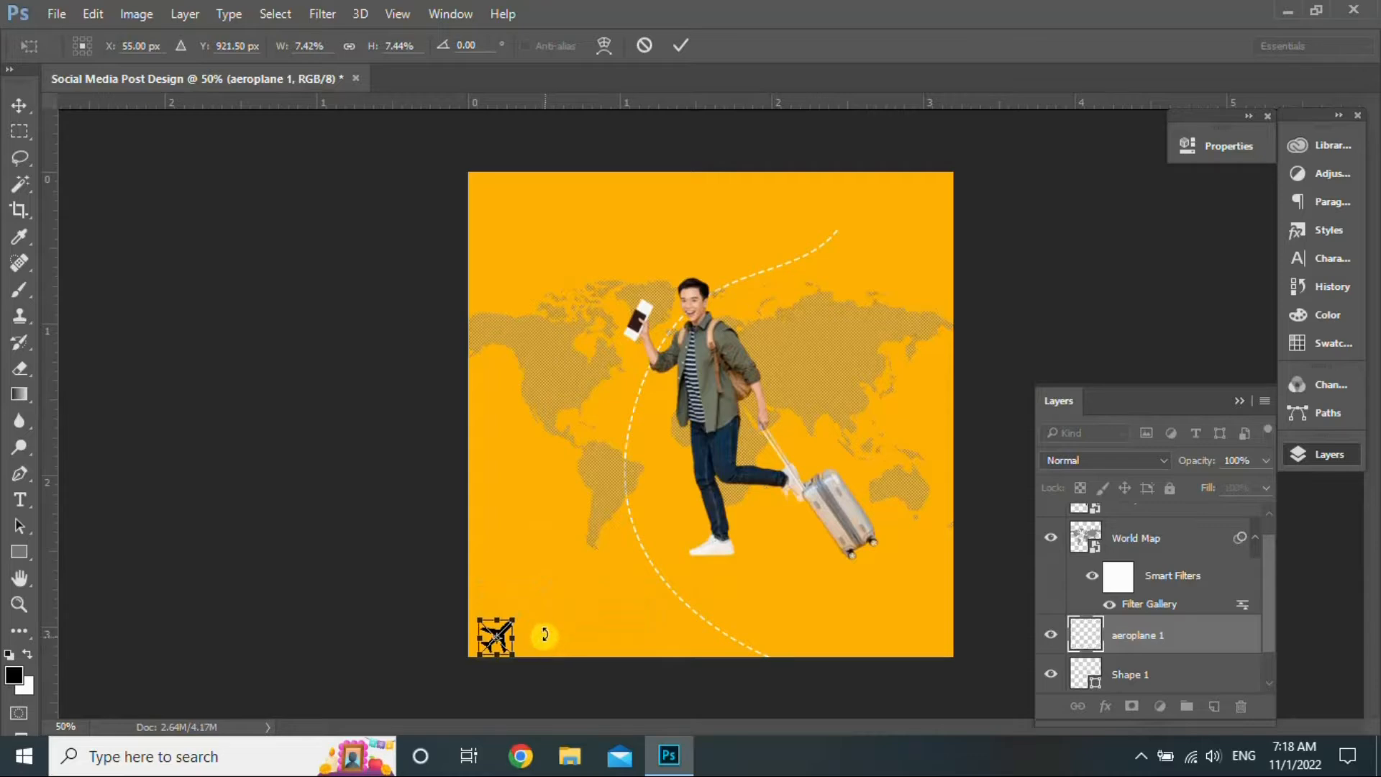
pyautogui.click(689, 48)
# - Move the airplane to the dashed path's top-right end and shrink it to about 4.6%
pyautogui.moveTo(507, 639); pyautogui.dragTo(852, 229)
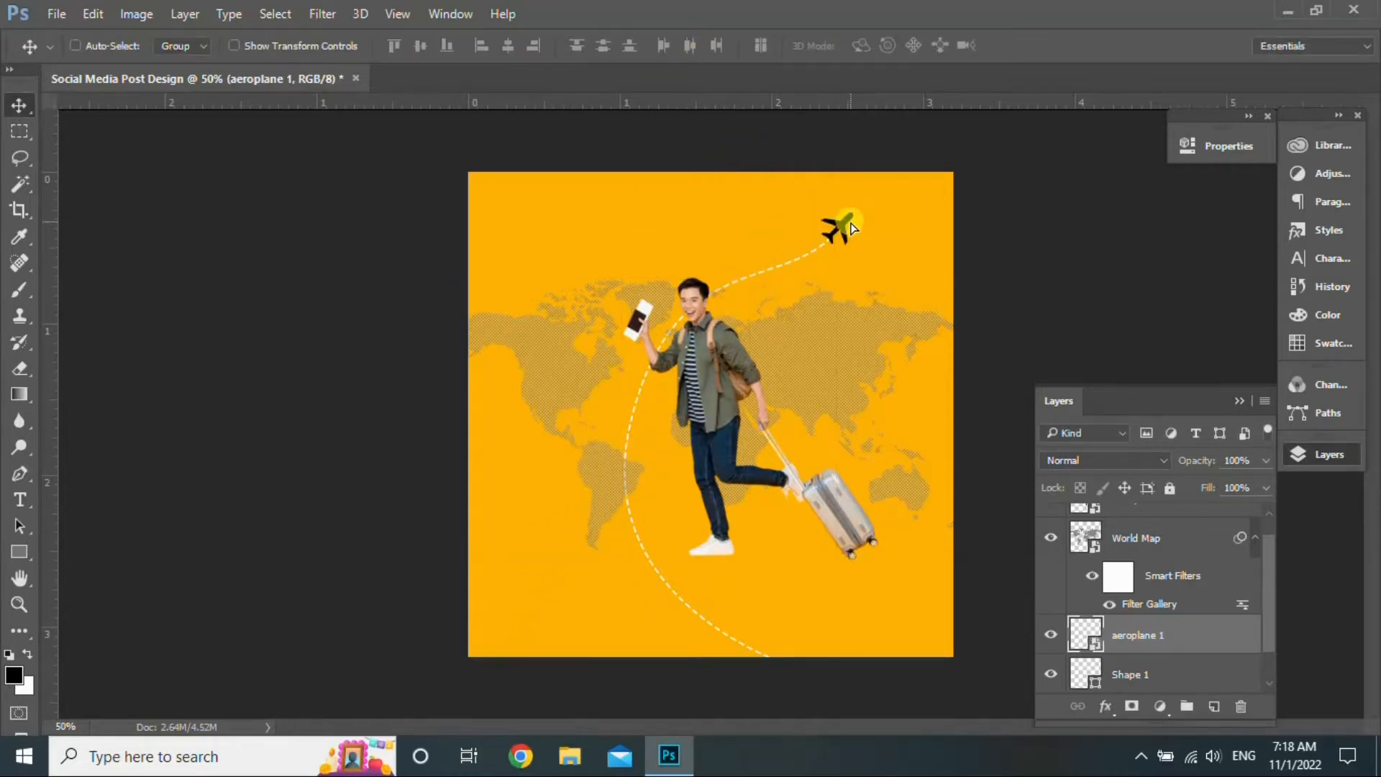
pyautogui.hotkey('ctrl', 't')
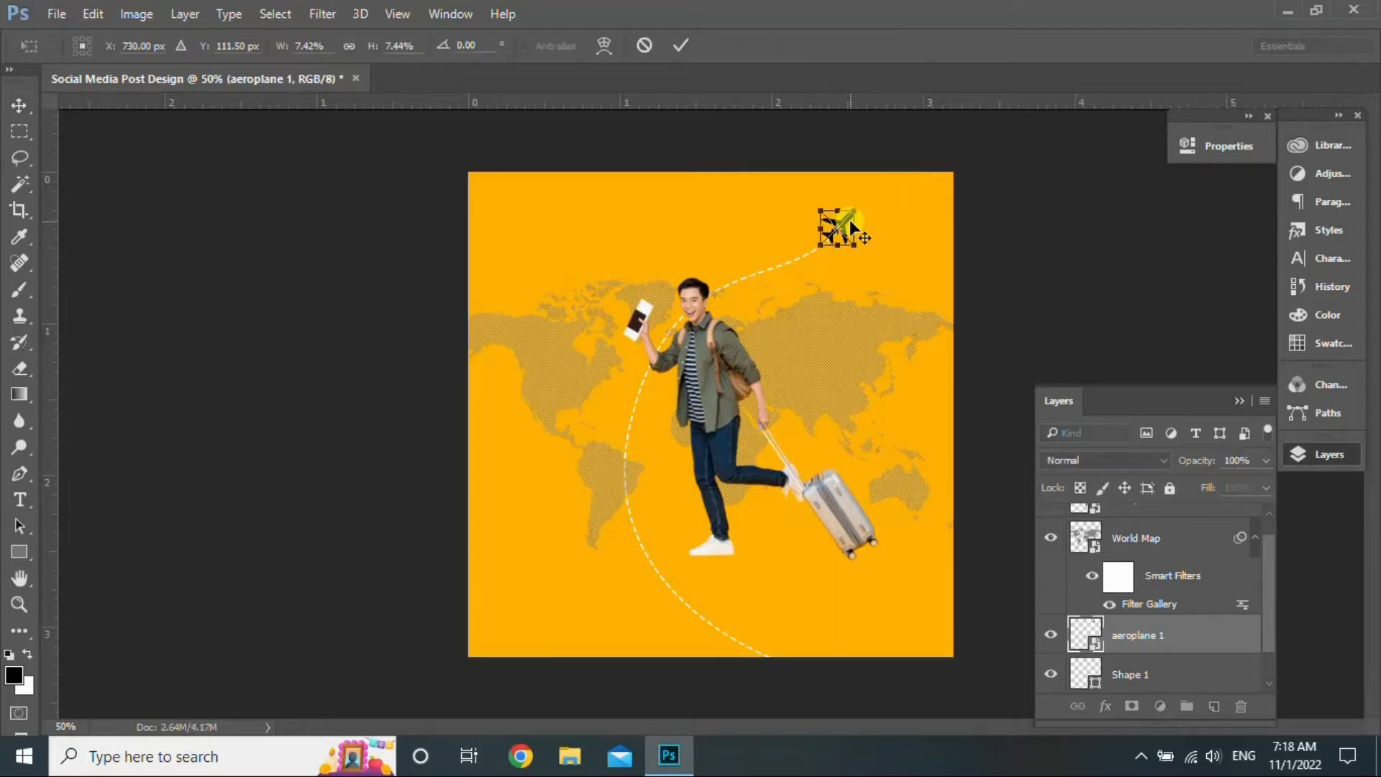
pyautogui.moveTo(856, 209)
pyautogui.mouseDown()
pyautogui.moveTo(847, 229)
pyautogui.moveTo(843, 217)
pyautogui.mouseUp()
pyautogui.click(680, 45)
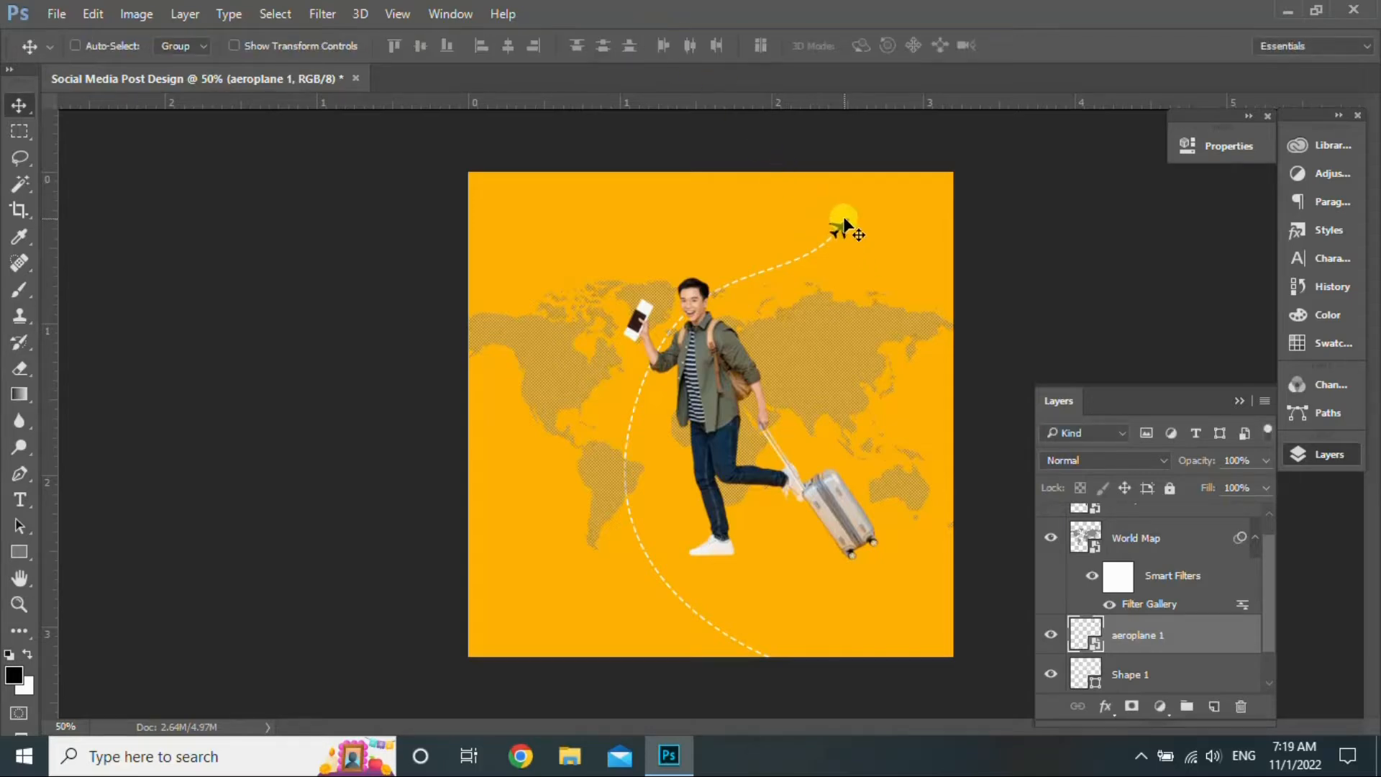
# - Give the aeroplane 1 layer a white Color Overlay layer style
pyautogui.doubleClick(1207, 634)
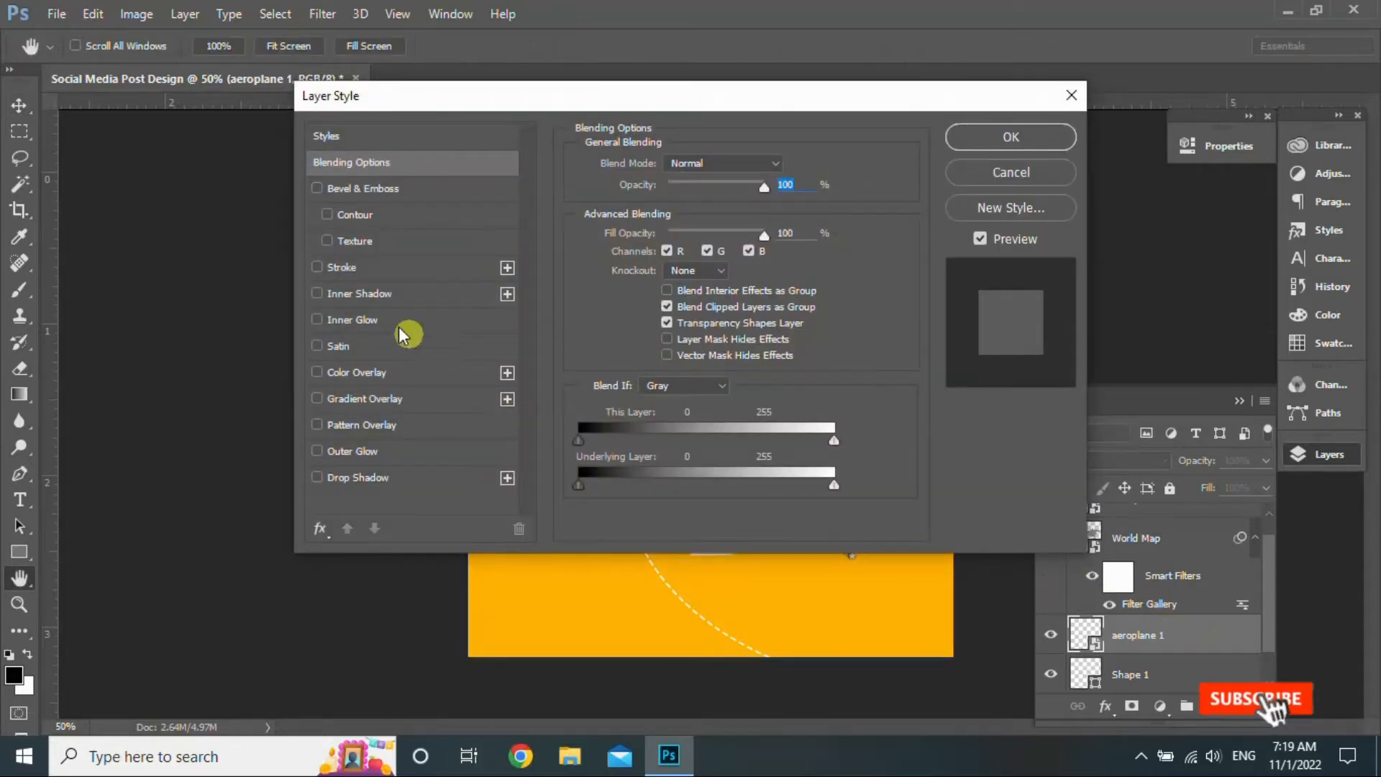
pyautogui.click(317, 372)
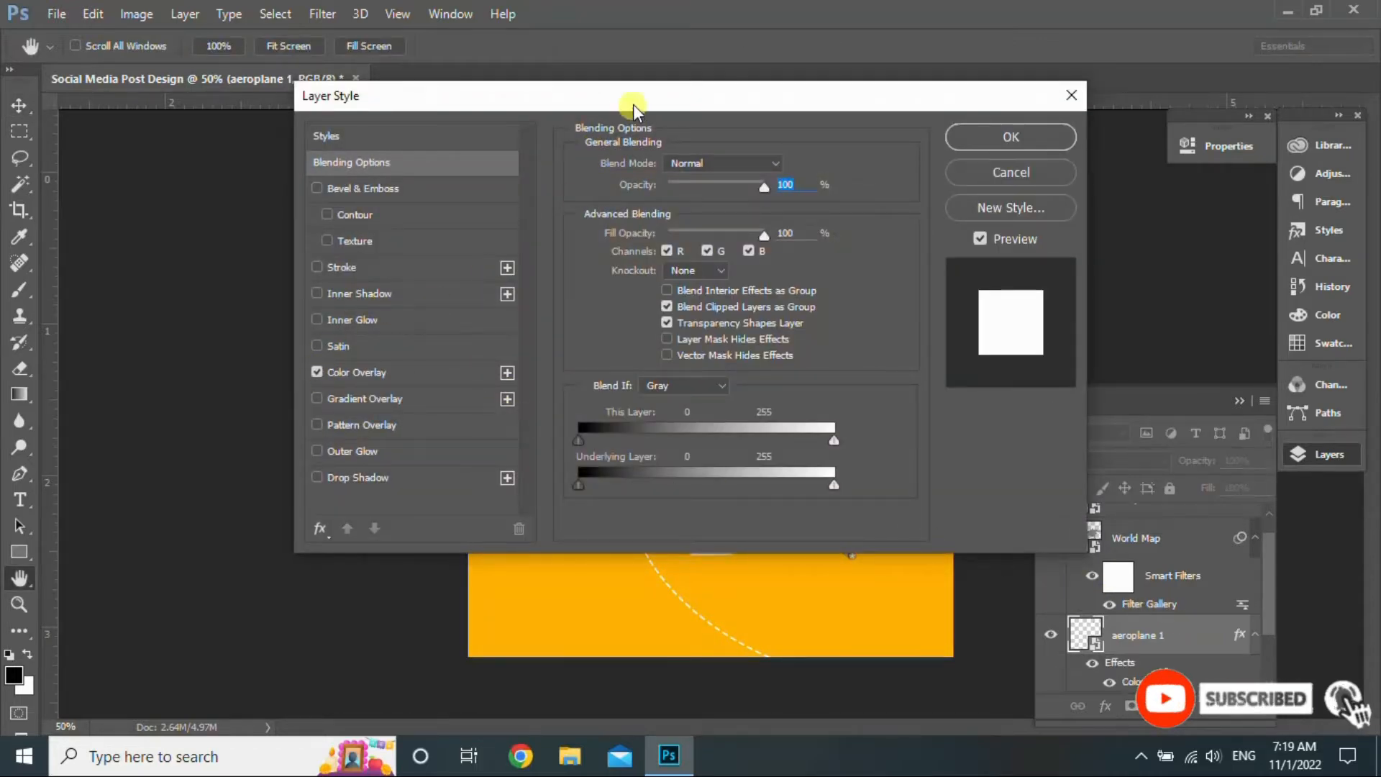
pyautogui.moveTo(633, 105); pyautogui.dragTo(541, 308)
pyautogui.click(961, 340)
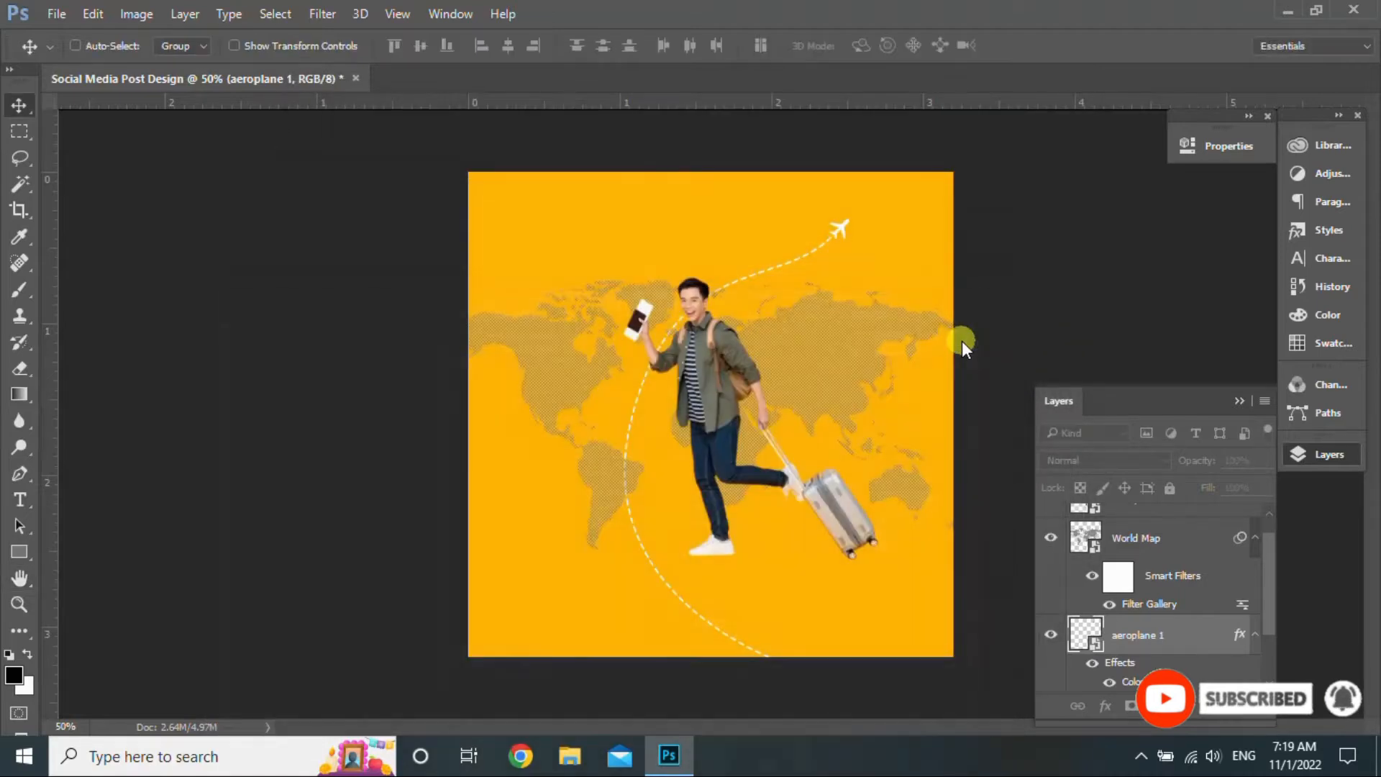
# - Enable a system tray utility and select the men pic layer
pyautogui.click(1142, 757)
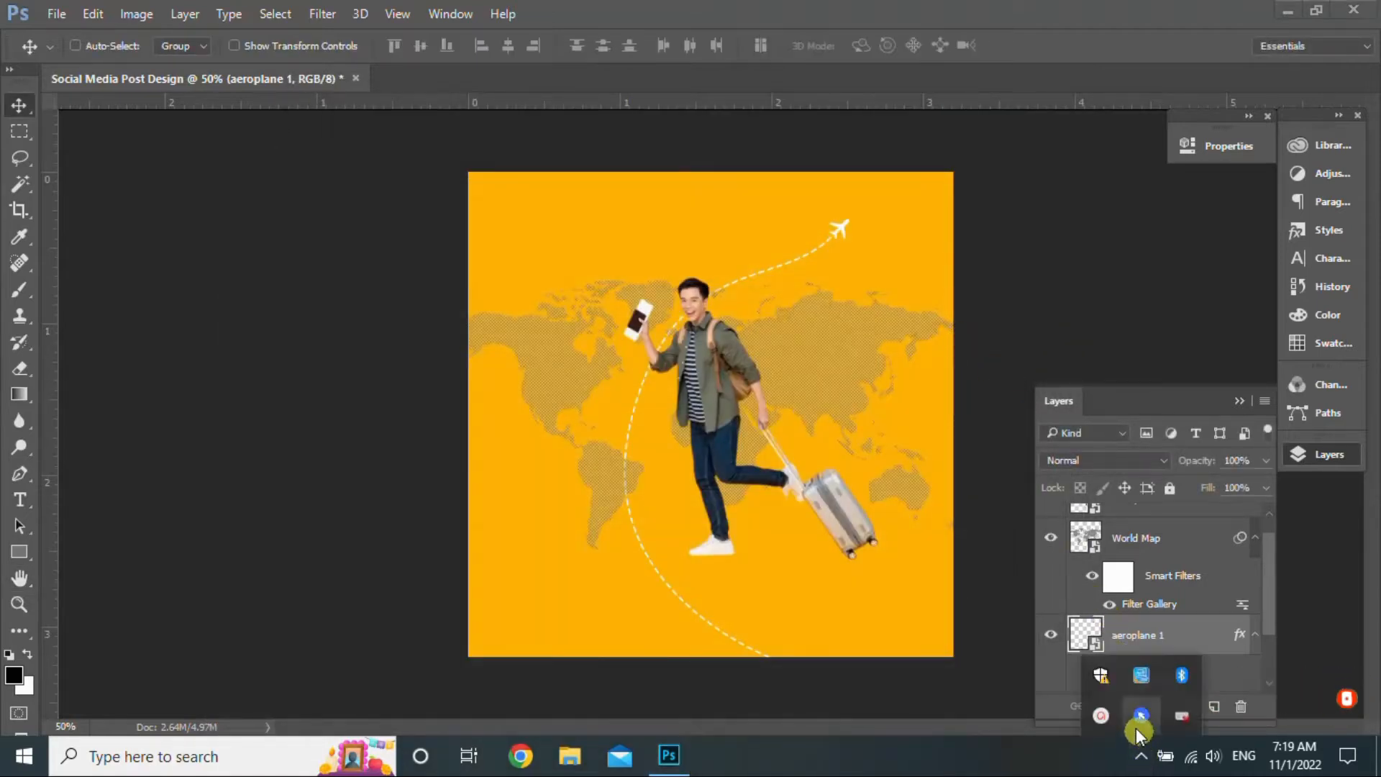
pyautogui.rightClick(1181, 721)
pyautogui.click(1237, 632)
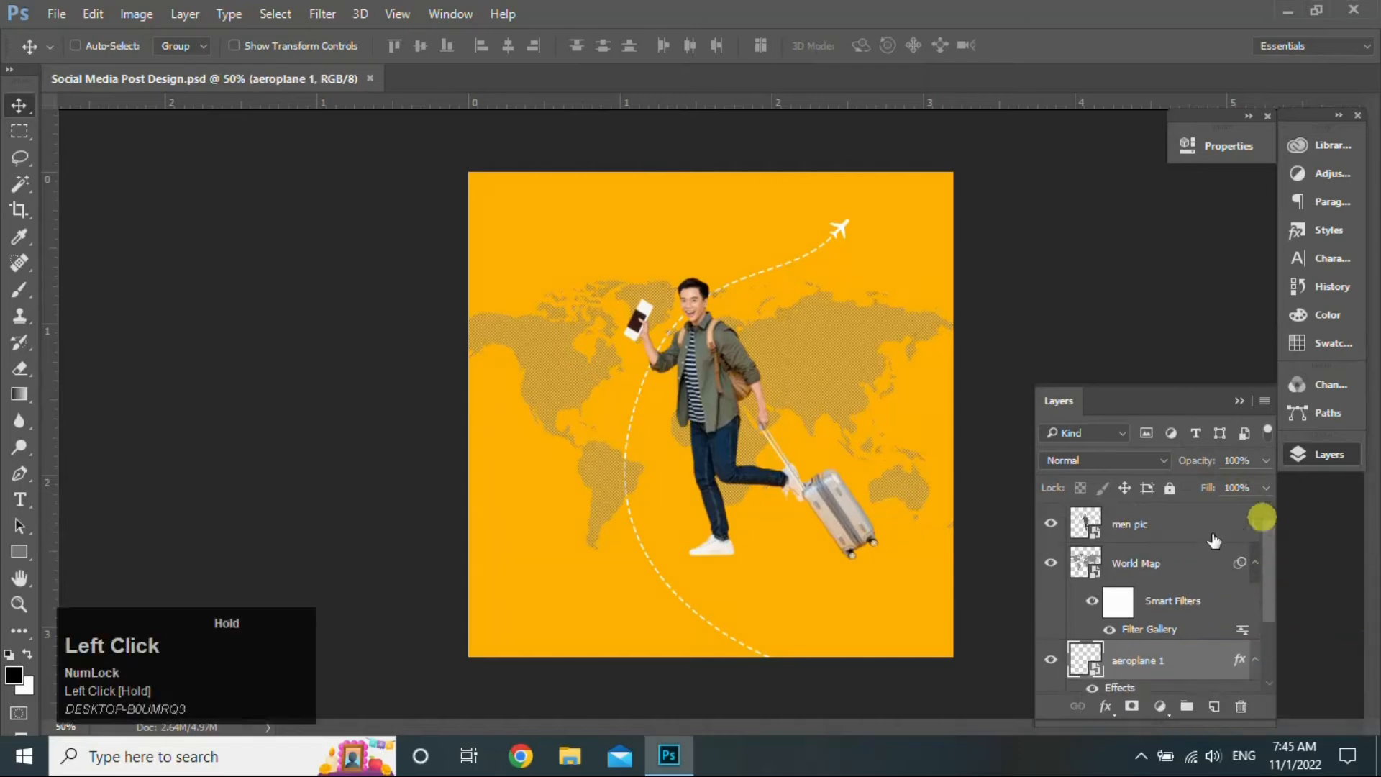
pyautogui.click(1192, 532)
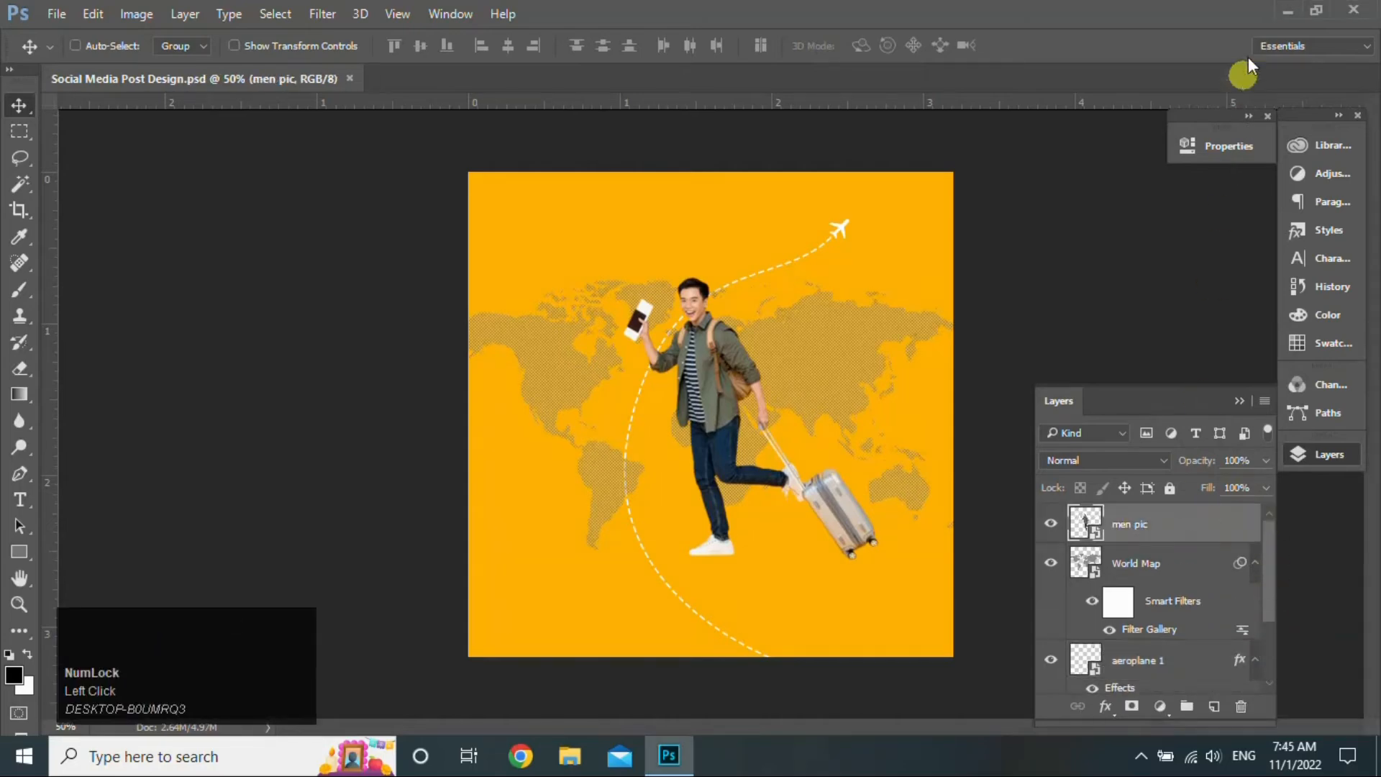
# - Place the Company Logo image, shrink it proportionally, and move it to the top-left corner
pyautogui.click(1293, 9)
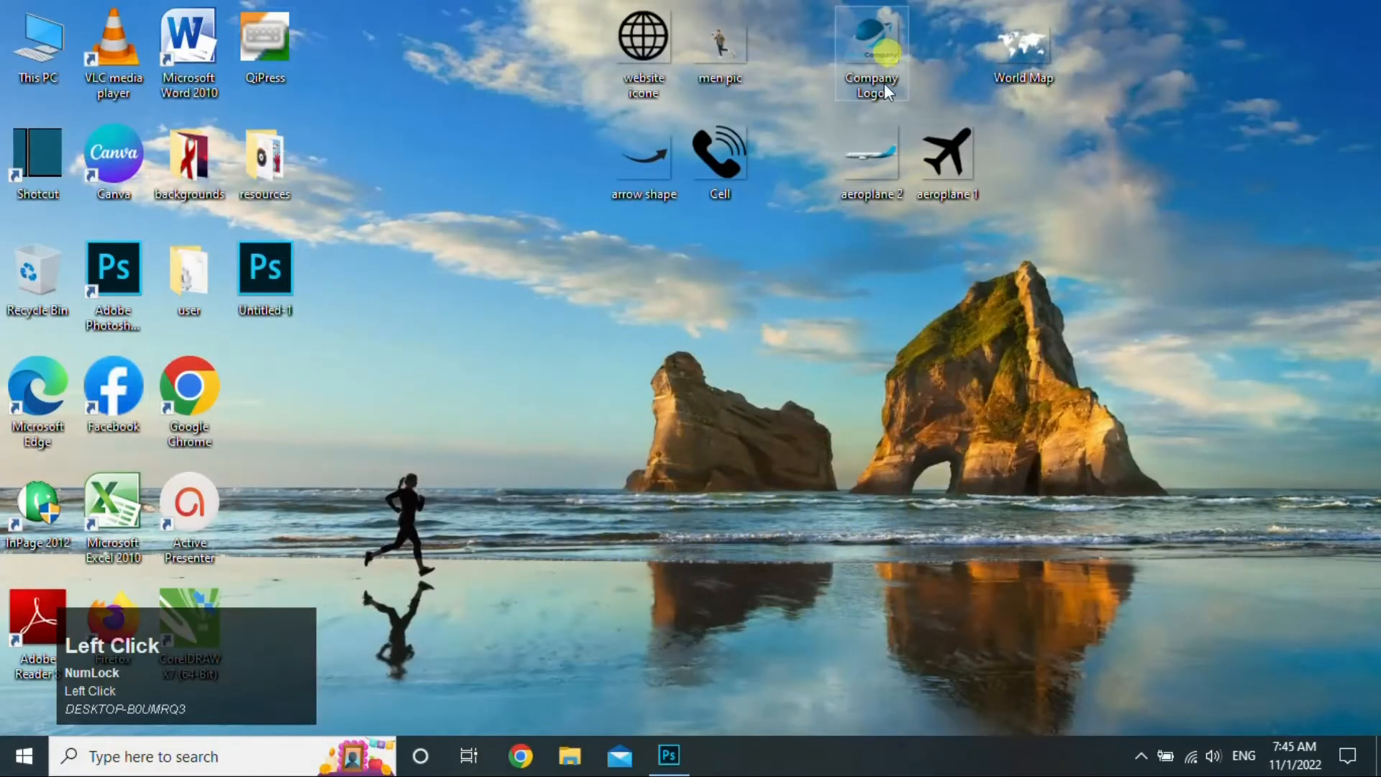
pyautogui.moveTo(884, 84); pyautogui.dragTo(650, 421)
pyautogui.moveTo(955, 606); pyautogui.dragTo(553, 284)
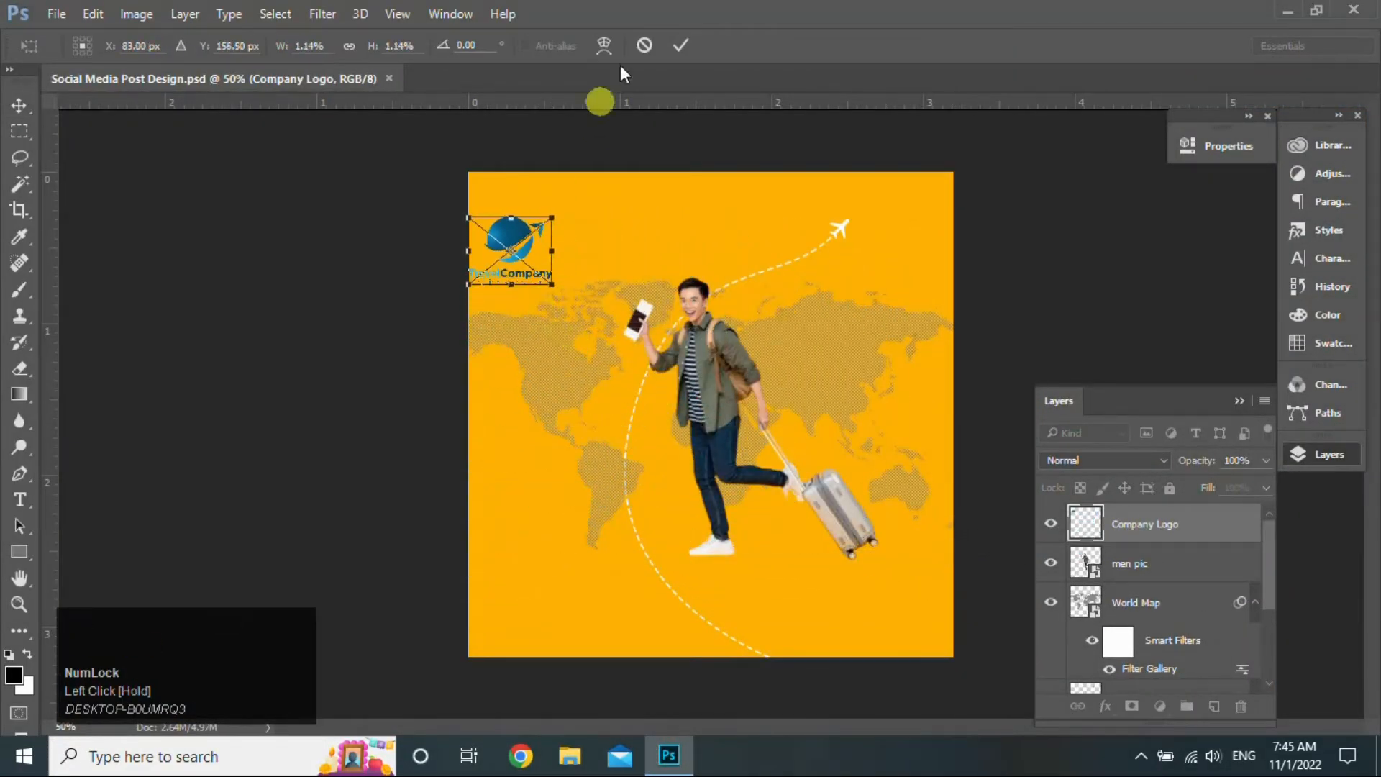
pyautogui.click(678, 49)
pyautogui.moveTo(555, 222); pyautogui.dragTo(527, 219)
pyautogui.moveTo(528, 219); pyautogui.dragTo(527, 220)
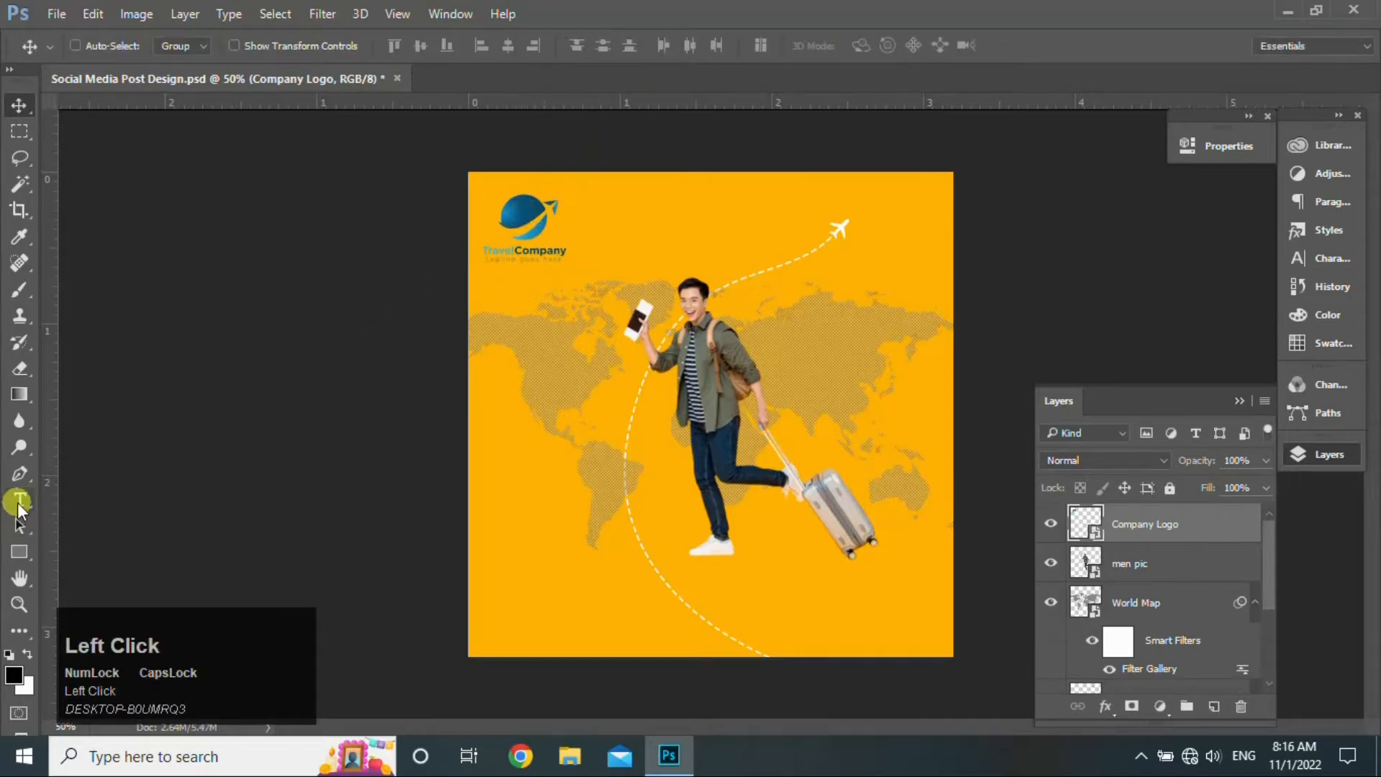
pyautogui.click(18, 501)
# - Add a white 'Let's Go' text line at top centre, shrunk to about half size
pyautogui.click(686, 202)
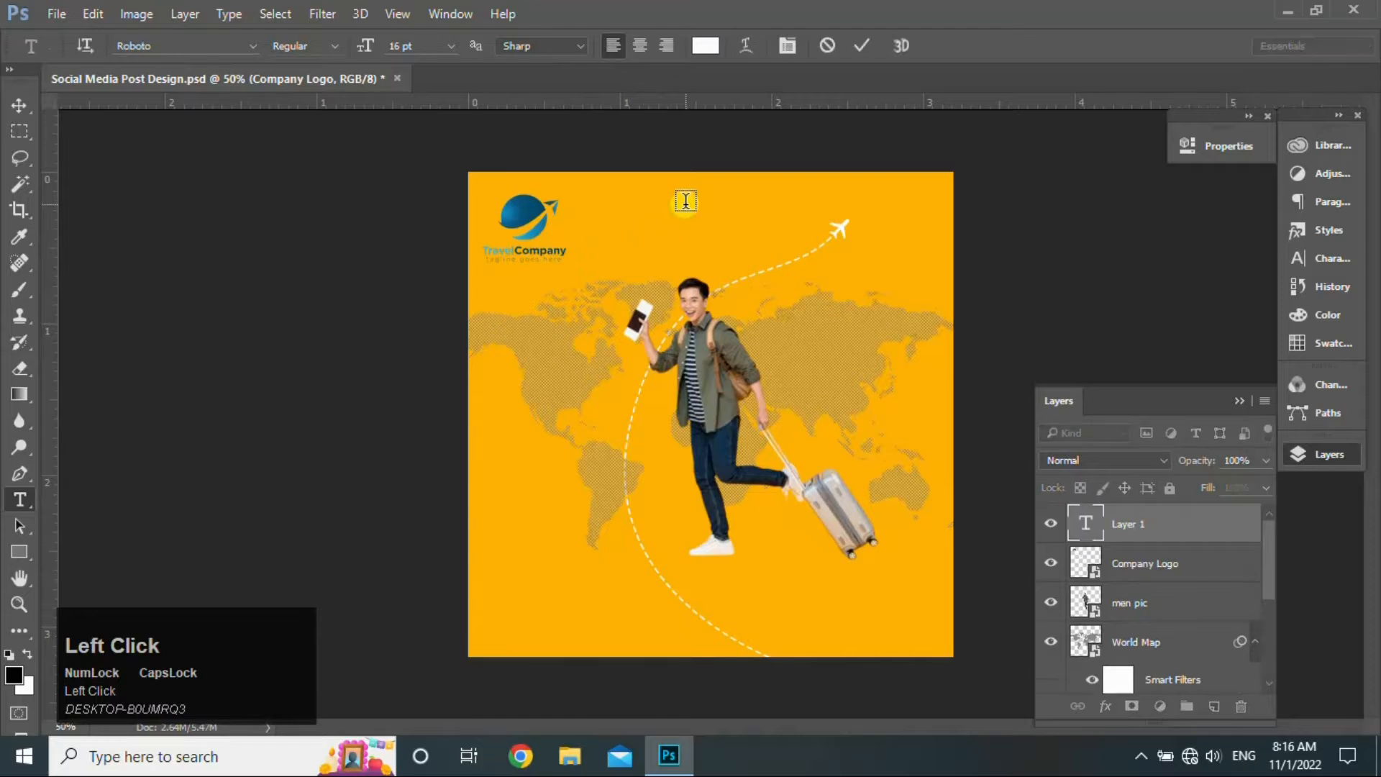
pyautogui.write("Let's Go")
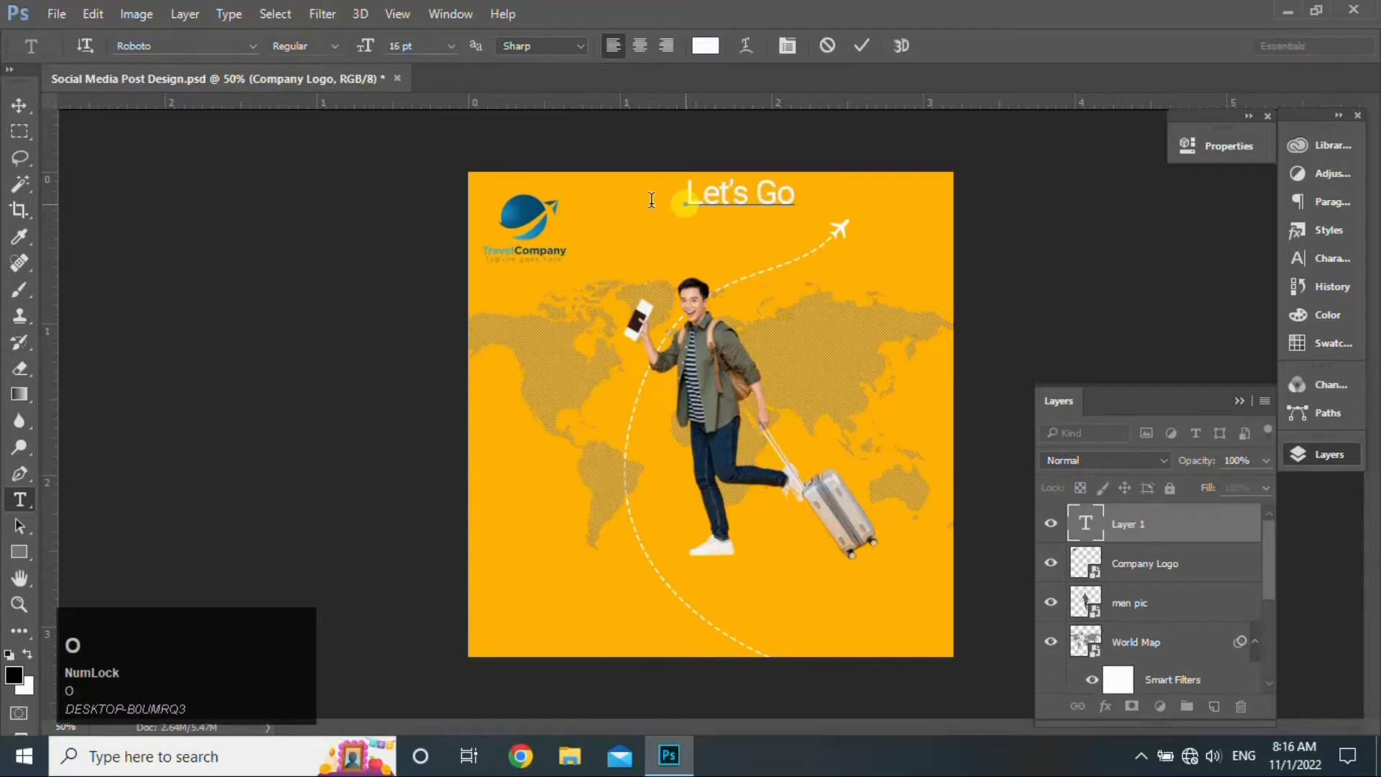
pyautogui.click(18, 105)
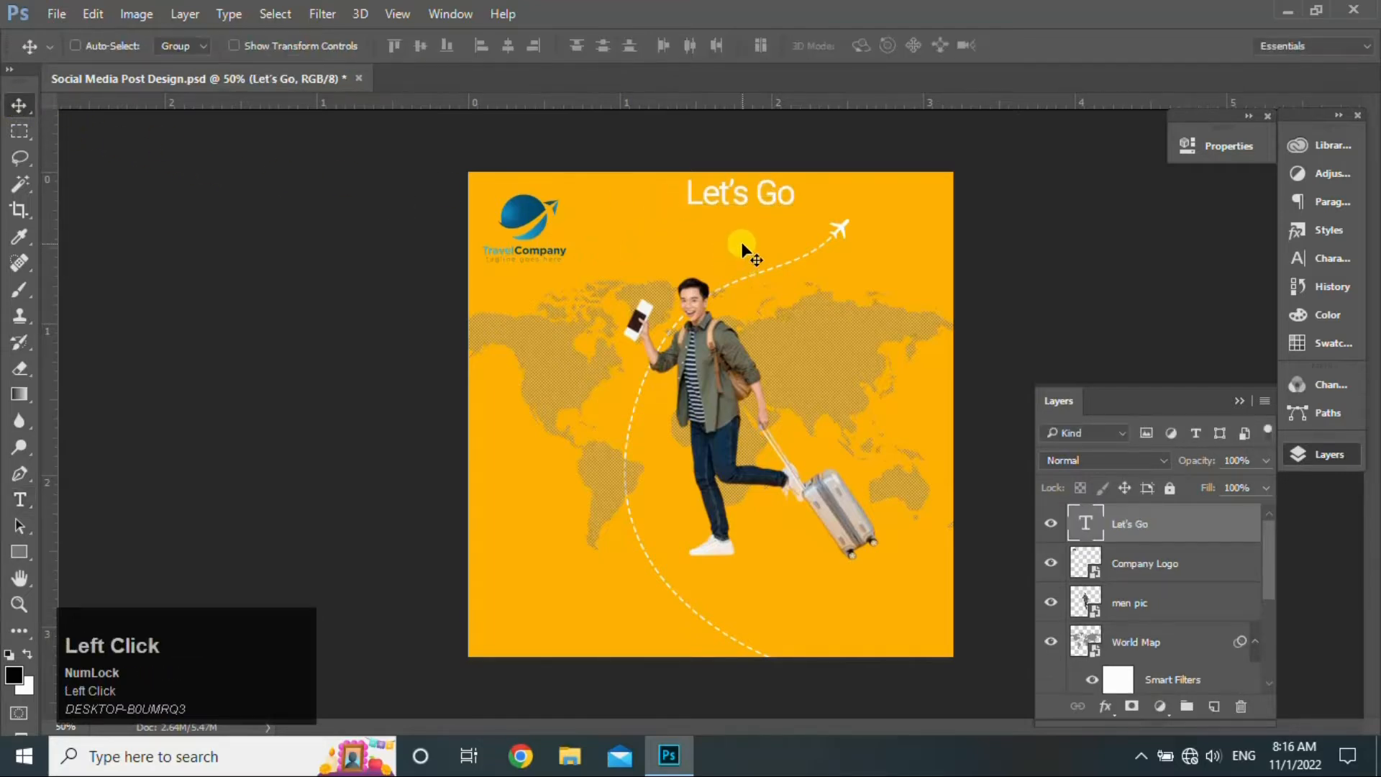
pyautogui.press('ctrl')
pyautogui.hotkey('ctrl', 't')
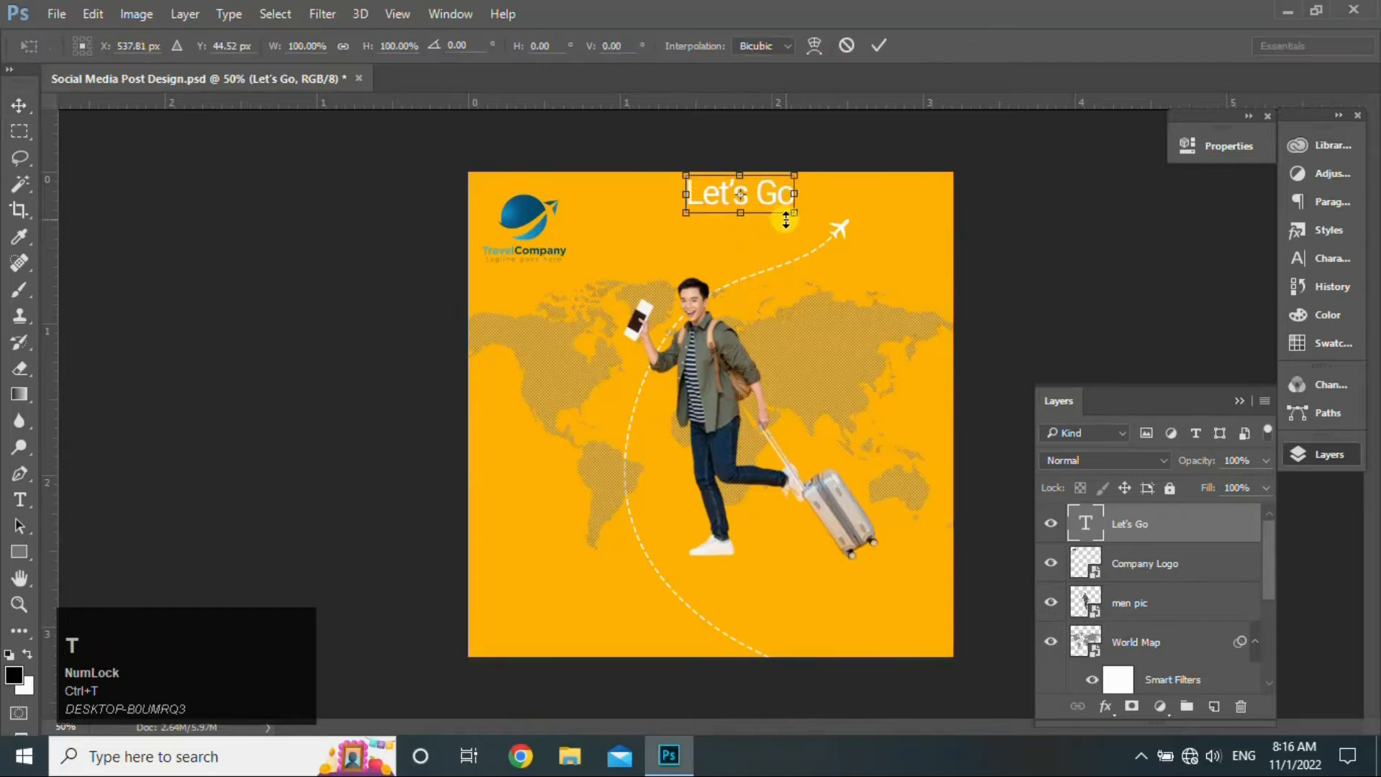
pyautogui.click(793, 214)
pyautogui.moveTo(793, 214); pyautogui.dragTo(858, 98)
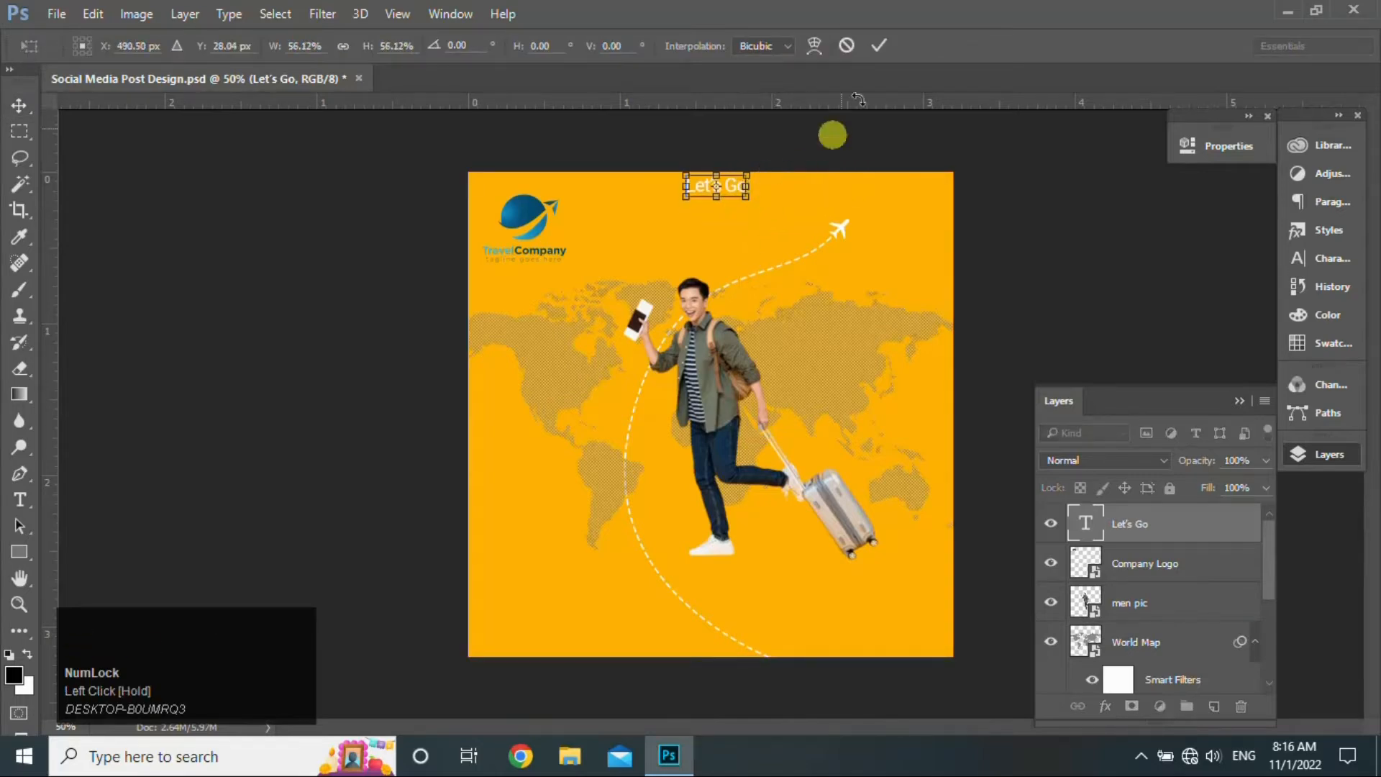
pyautogui.click(878, 45)
pyautogui.moveTo(731, 193); pyautogui.dragTo(740, 225)
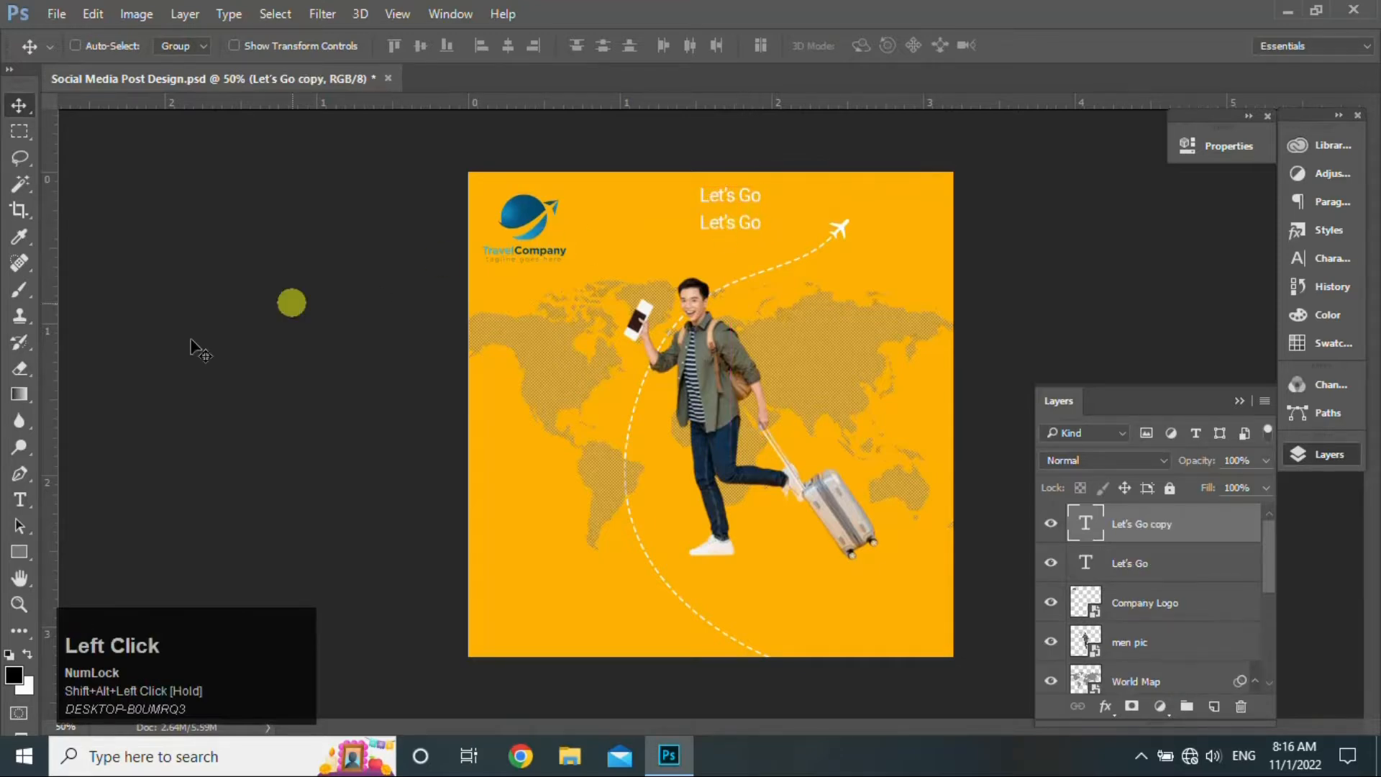
# - Duplicate the Let's Go text below itself, recolour it light blue, and set the font to Ananda
pyautogui.click(20, 500)
pyautogui.click(714, 223)
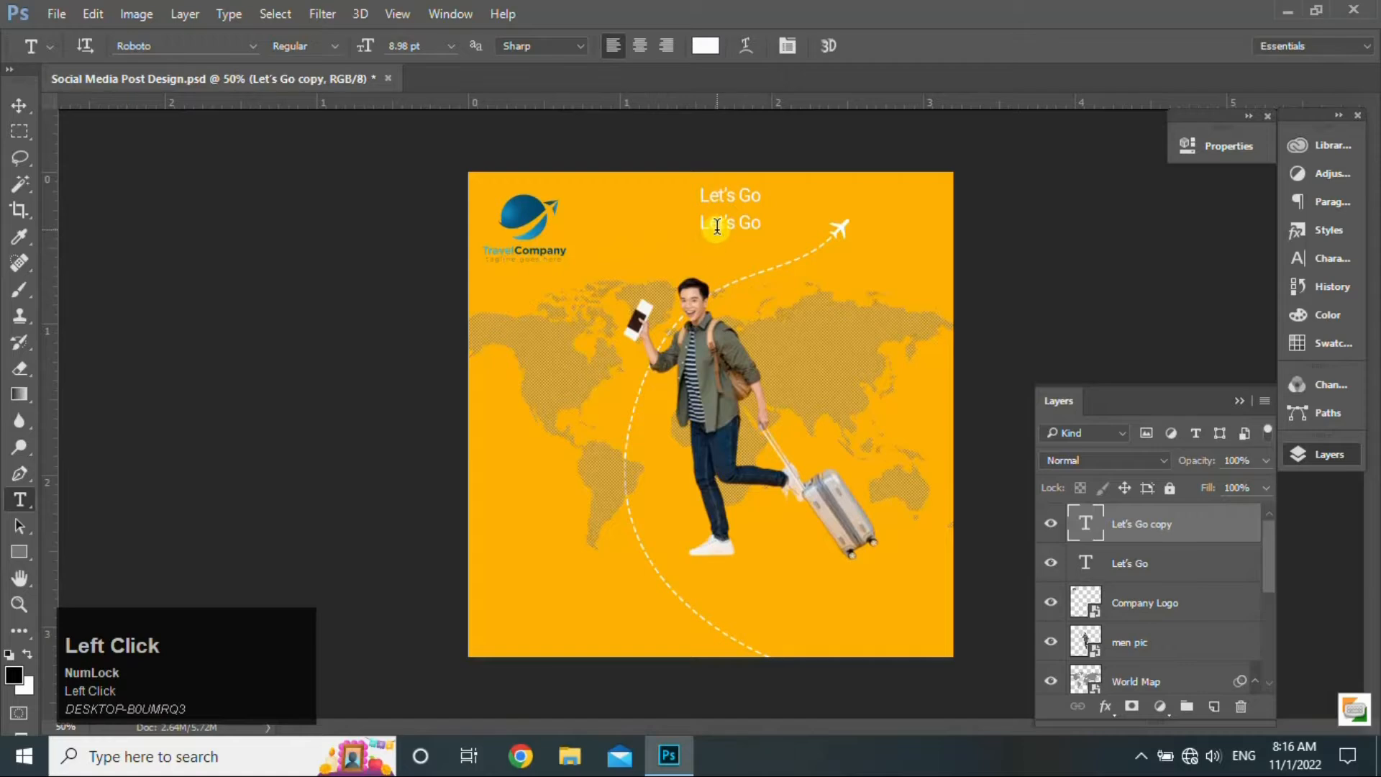
pyautogui.hotkey('ctrl', 'a')
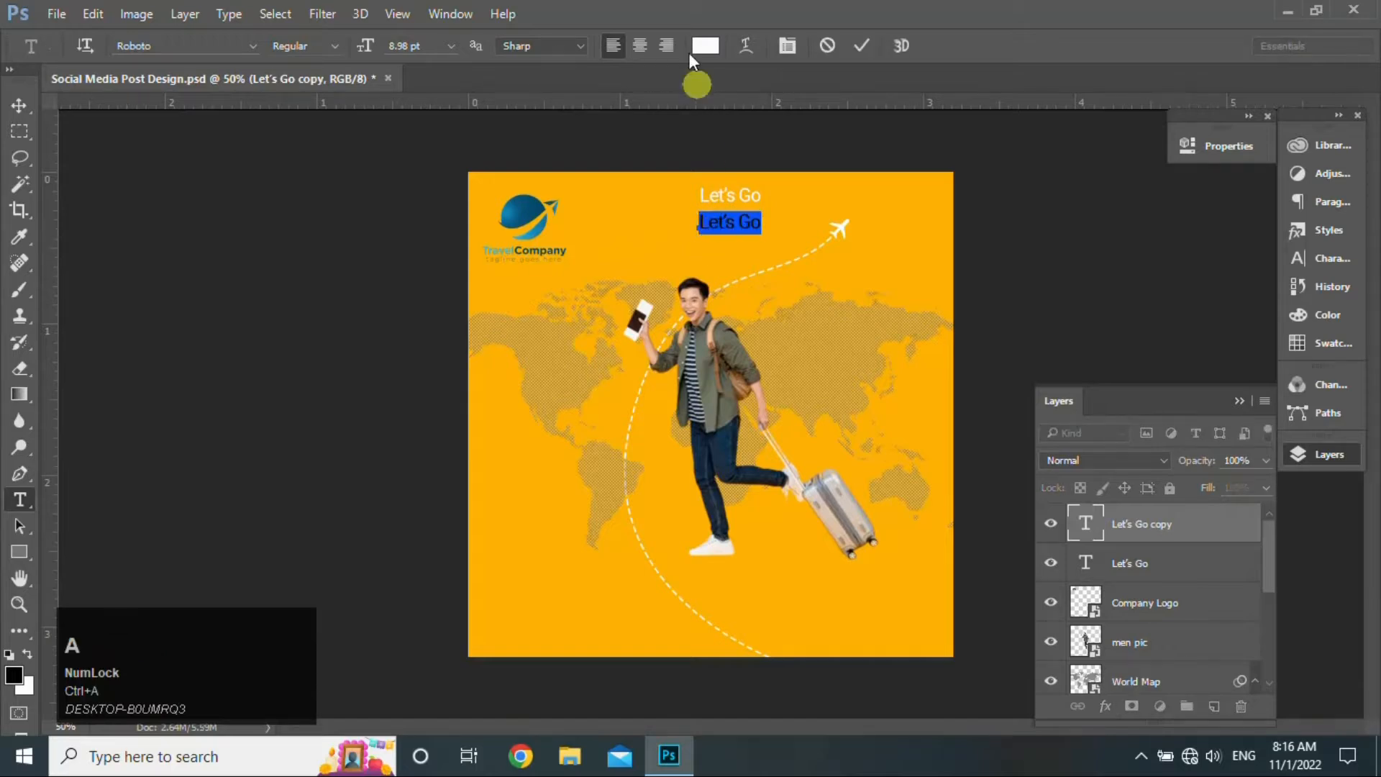
pyautogui.click(705, 45)
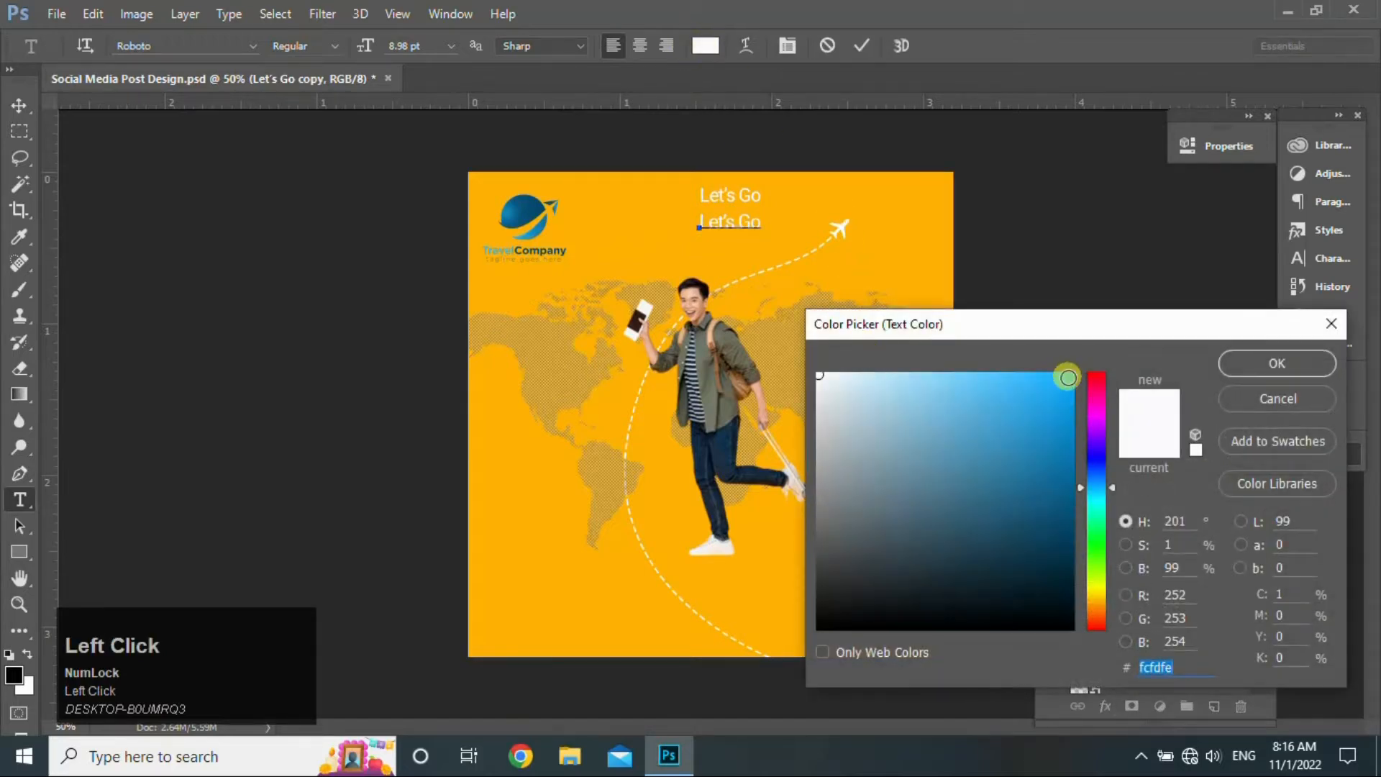
pyautogui.click(1070, 376)
pyautogui.click(1247, 363)
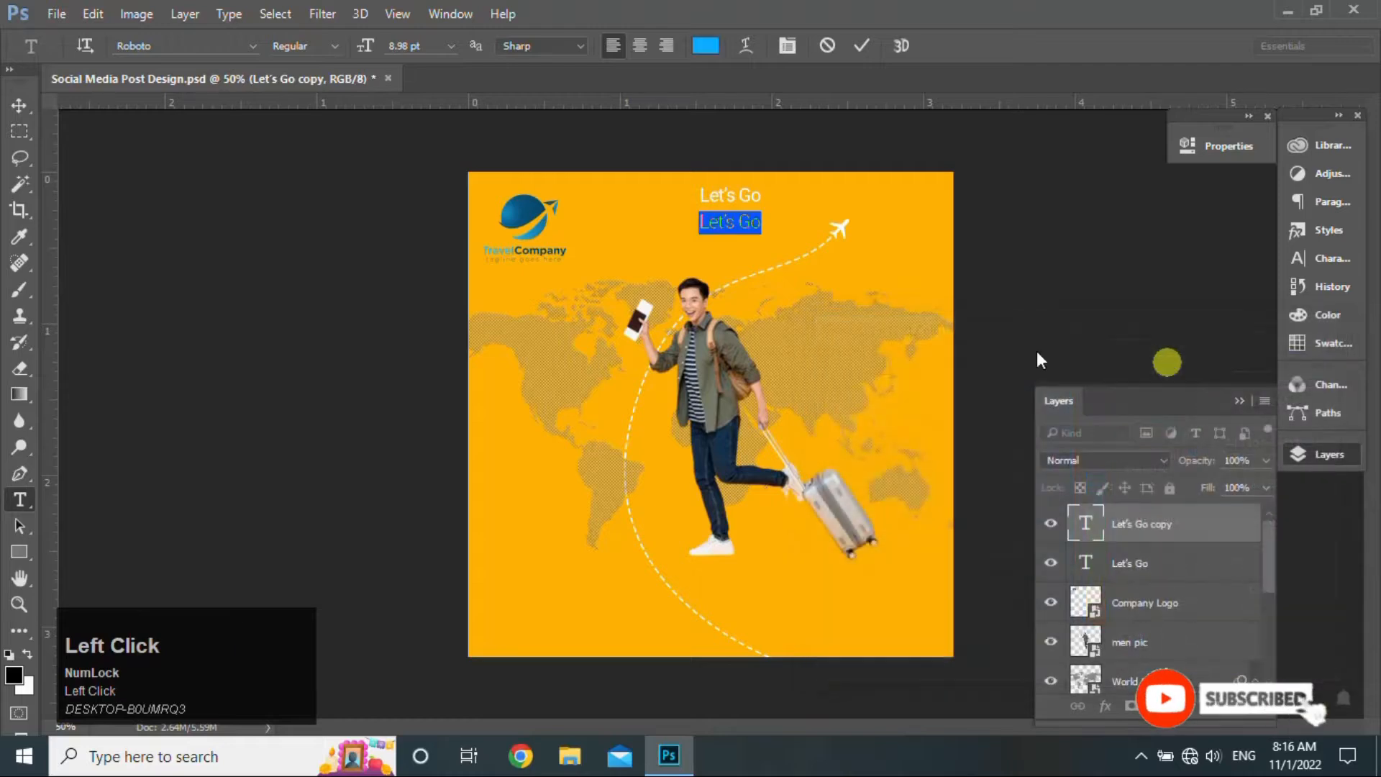
pyautogui.click(253, 46)
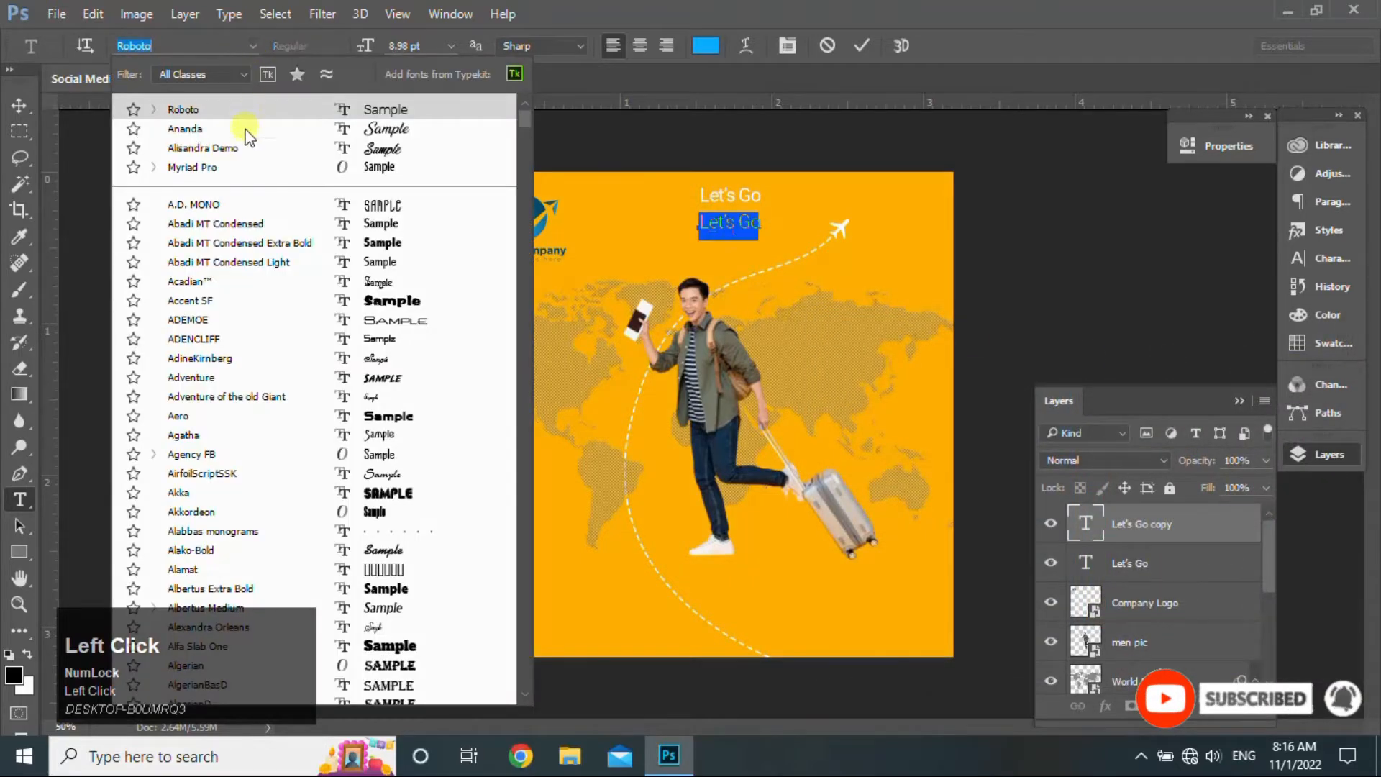
pyautogui.click(246, 129)
# - Change the copy's text to 'Travel' and enlarge it to nearly triple size
pyautogui.press('capslock')
pyautogui.write('RA')
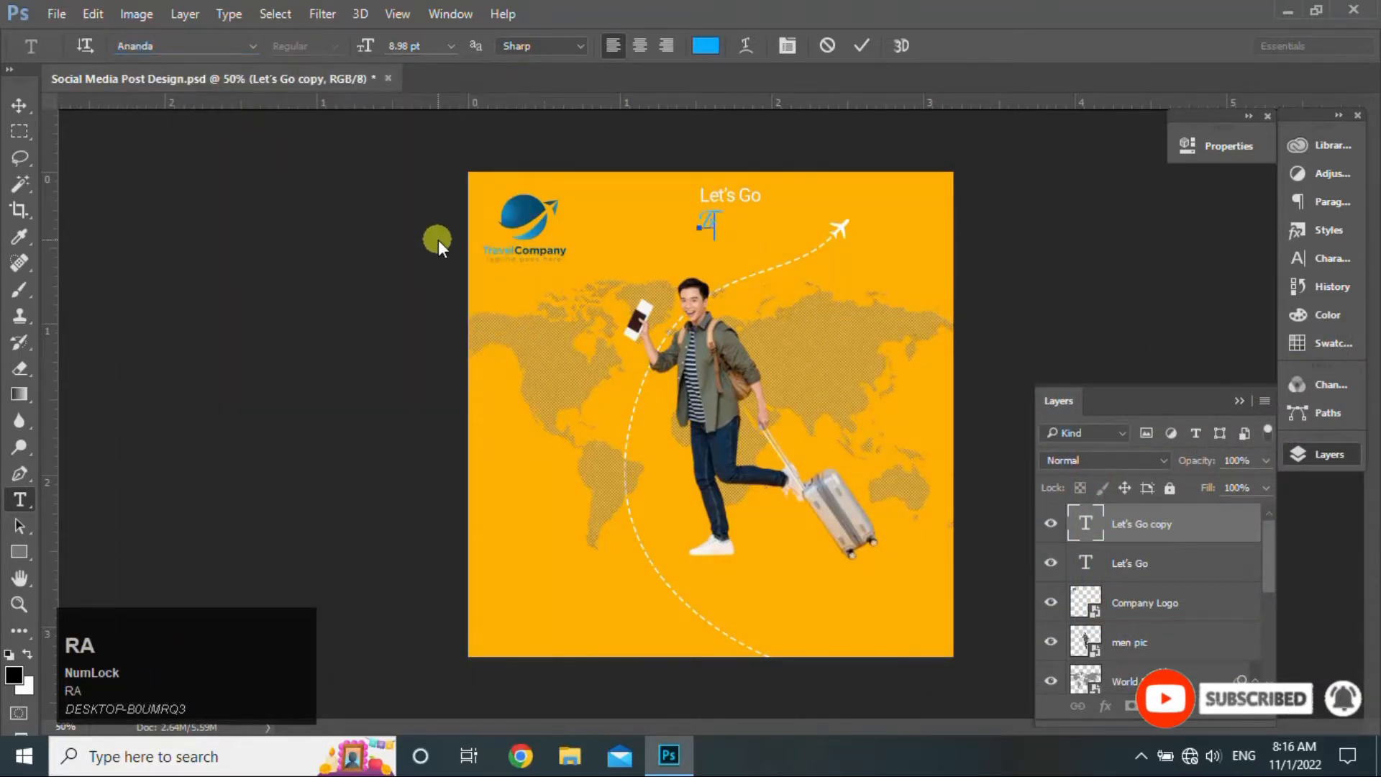
pyautogui.write('VEL')
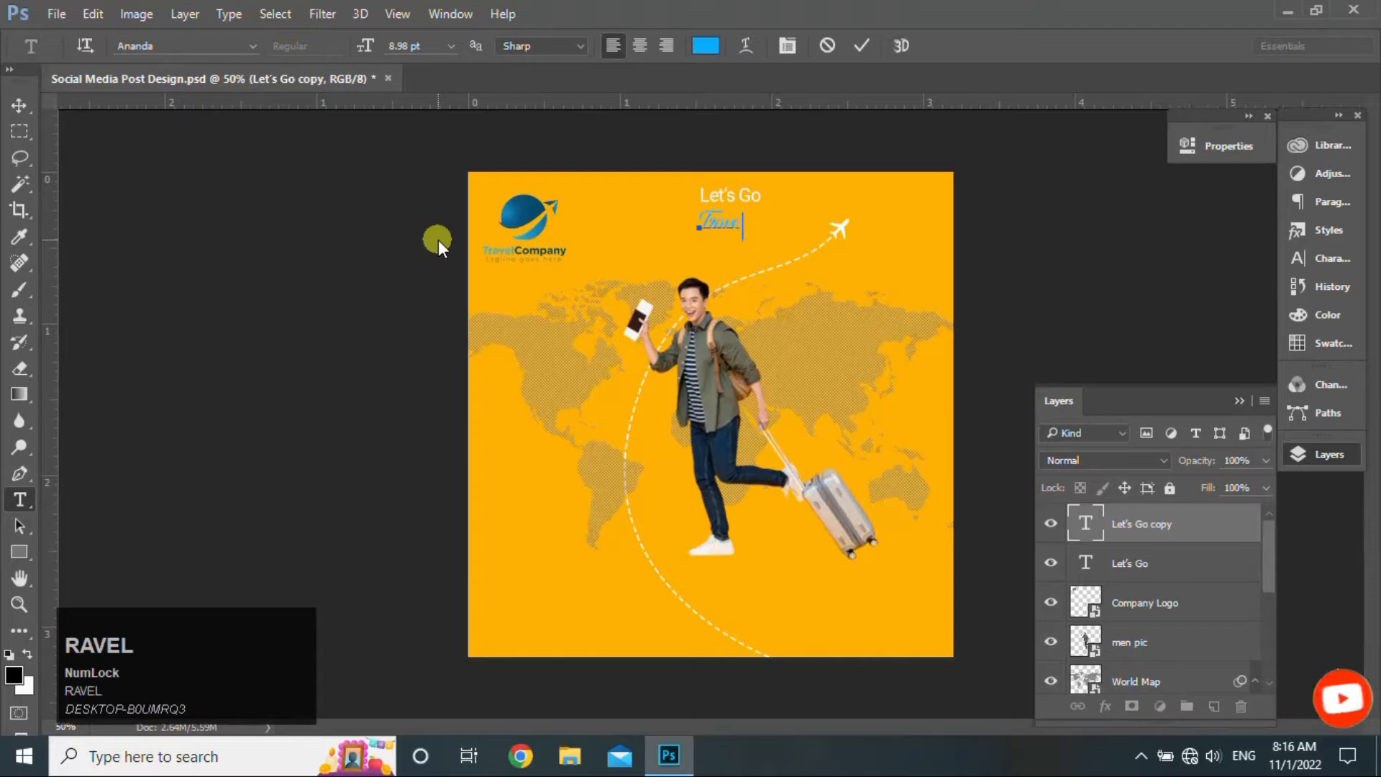
pyautogui.click(19, 106)
pyautogui.hotkey('ctrl', 't')
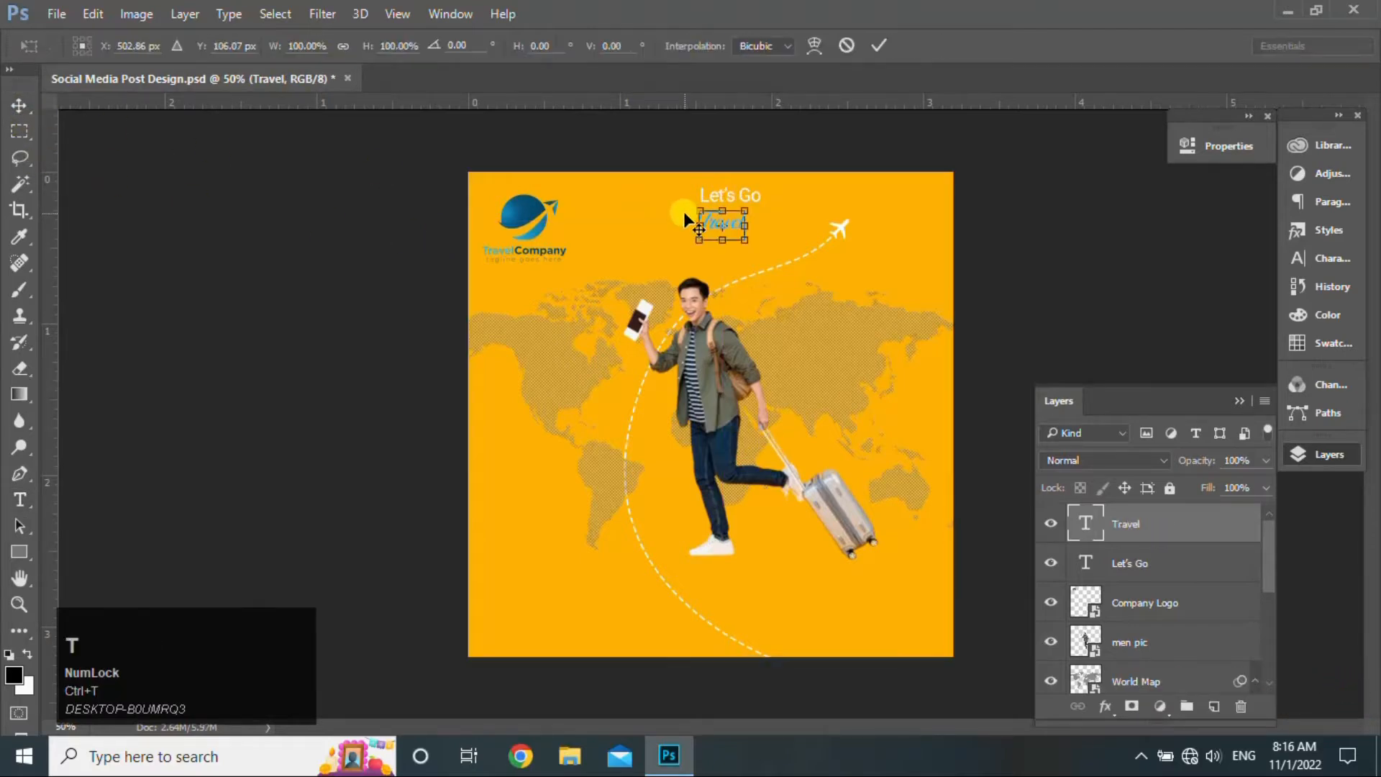
pyautogui.moveTo(746, 241); pyautogui.dragTo(780, 281)
pyautogui.press('Return')
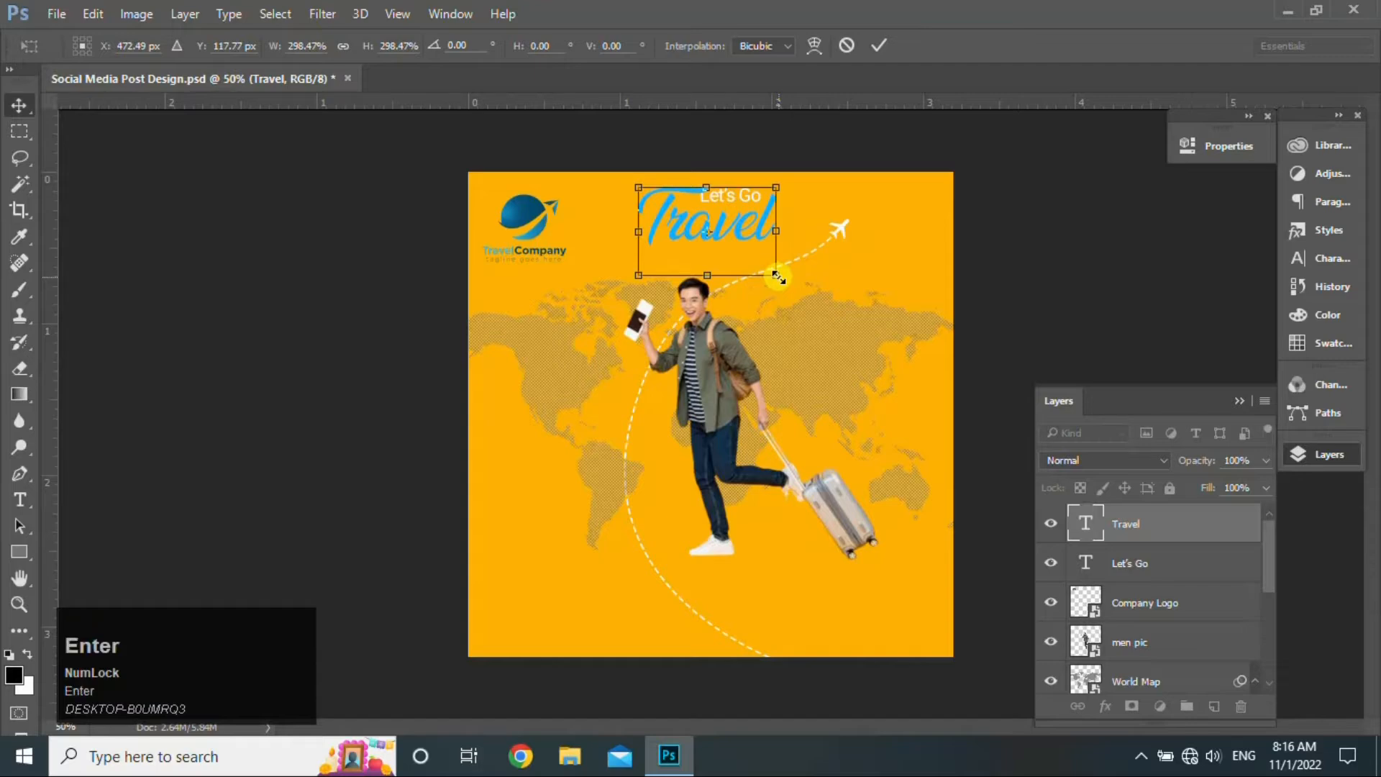
pyautogui.click(1180, 566)
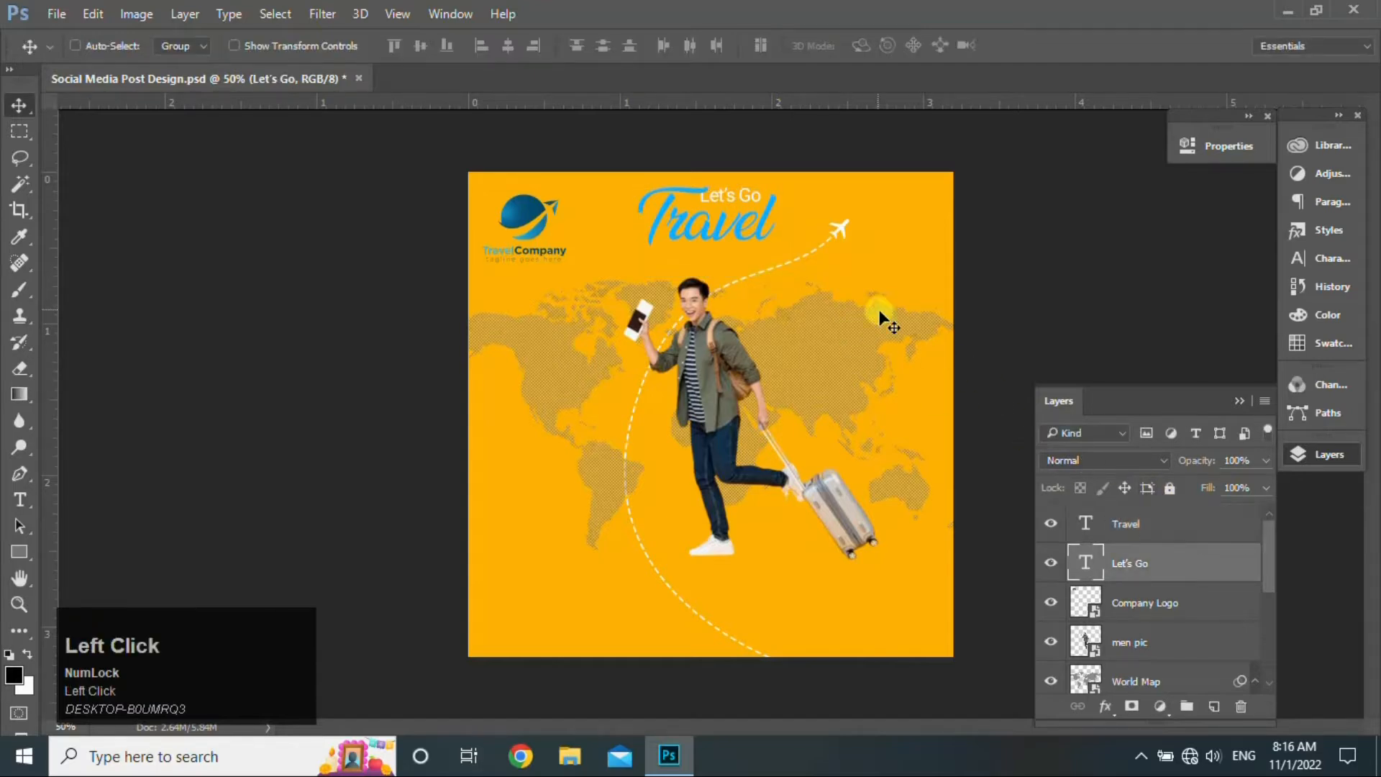
# - Shrink Let's Go to about 70%, then scale Let's Go and Travel together to 93%
pyautogui.hotkey('ctrl', 't')
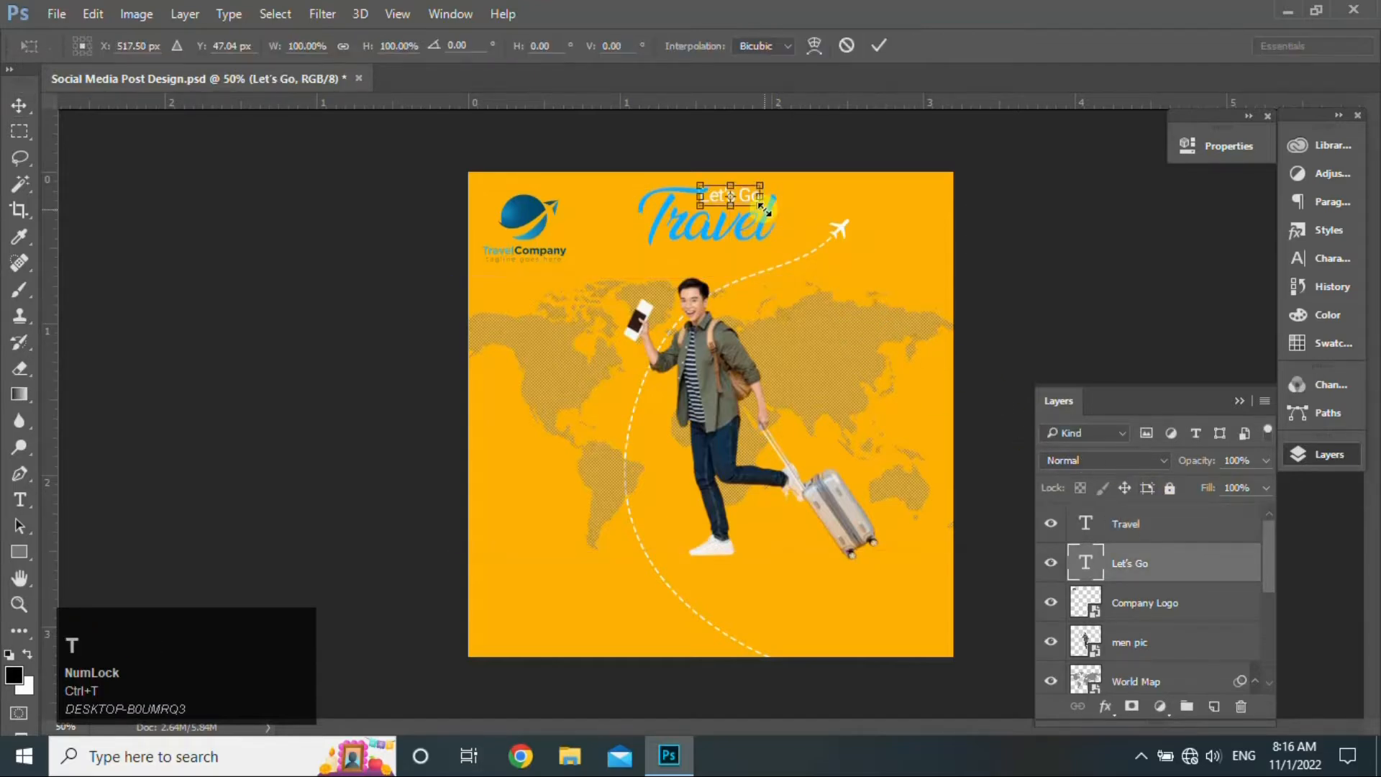
pyautogui.moveTo(762, 187)
pyautogui.mouseDown()
pyautogui.moveTo(775, 182)
pyautogui.moveTo(757, 178)
pyautogui.moveTo(762, 196)
pyautogui.moveTo(759, 177)
pyautogui.moveTo(750, 198)
pyautogui.mouseUp()
pyautogui.click(879, 45)
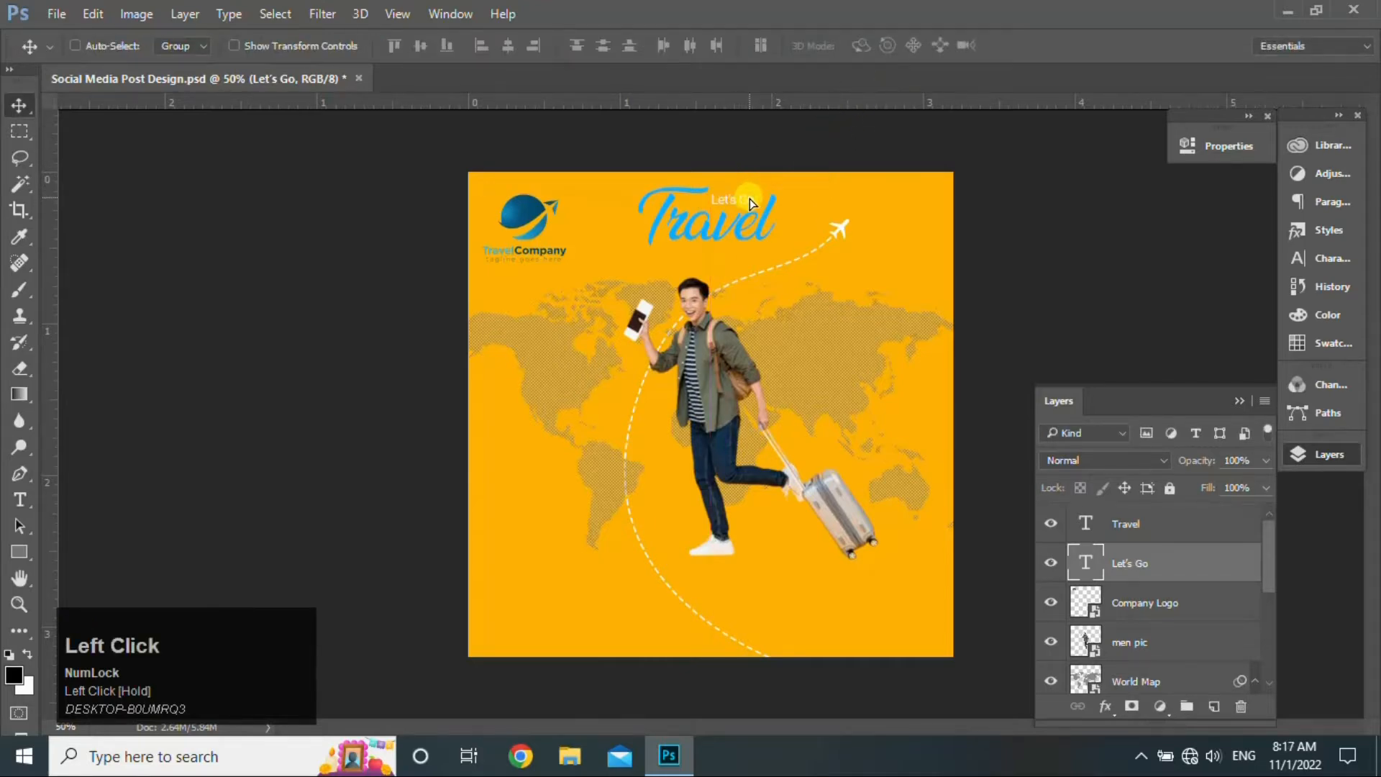
pyautogui.keyDown('ctrl'); pyautogui.click(1202, 527); pyautogui.keyUp('ctrl')
pyautogui.hotkey('ctrl', 't')
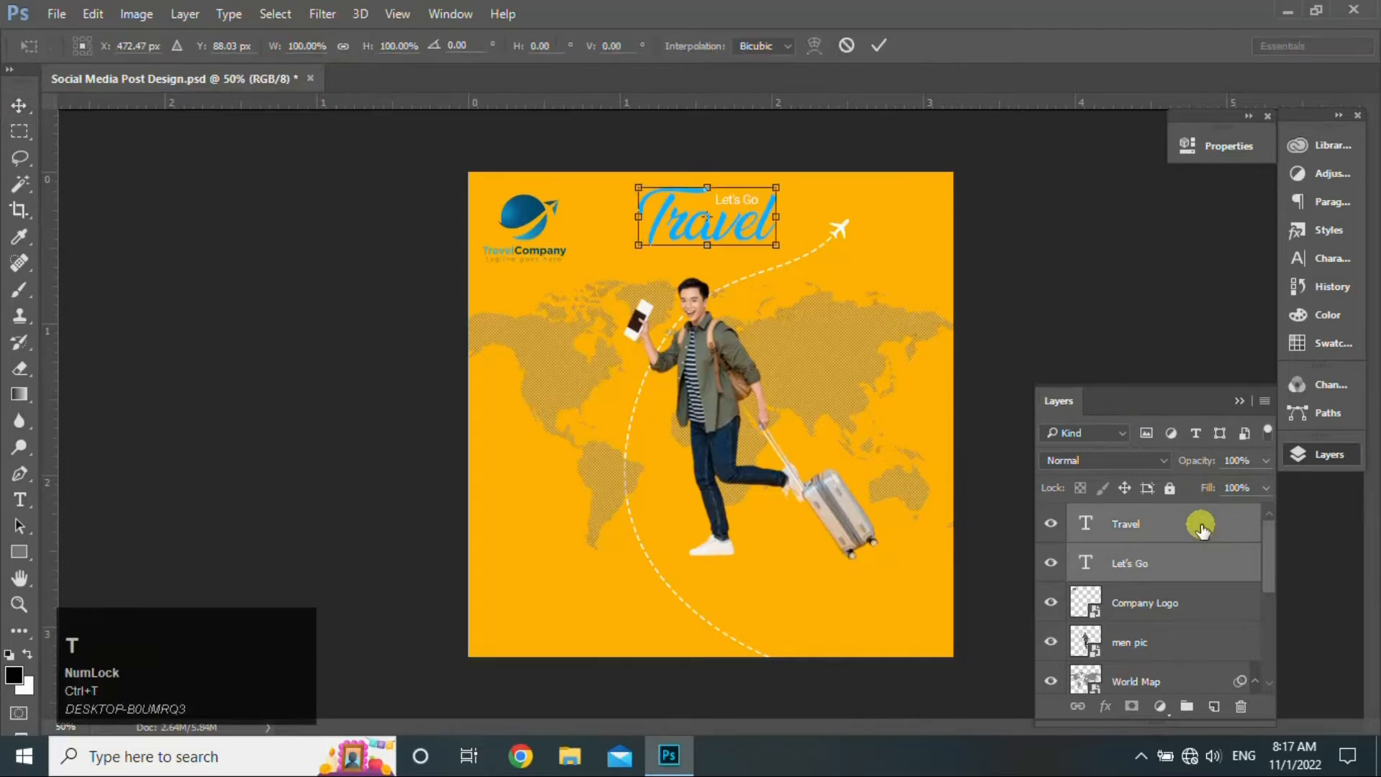
pyautogui.moveTo(774, 245); pyautogui.dragTo(746, 225)
pyautogui.click(881, 46)
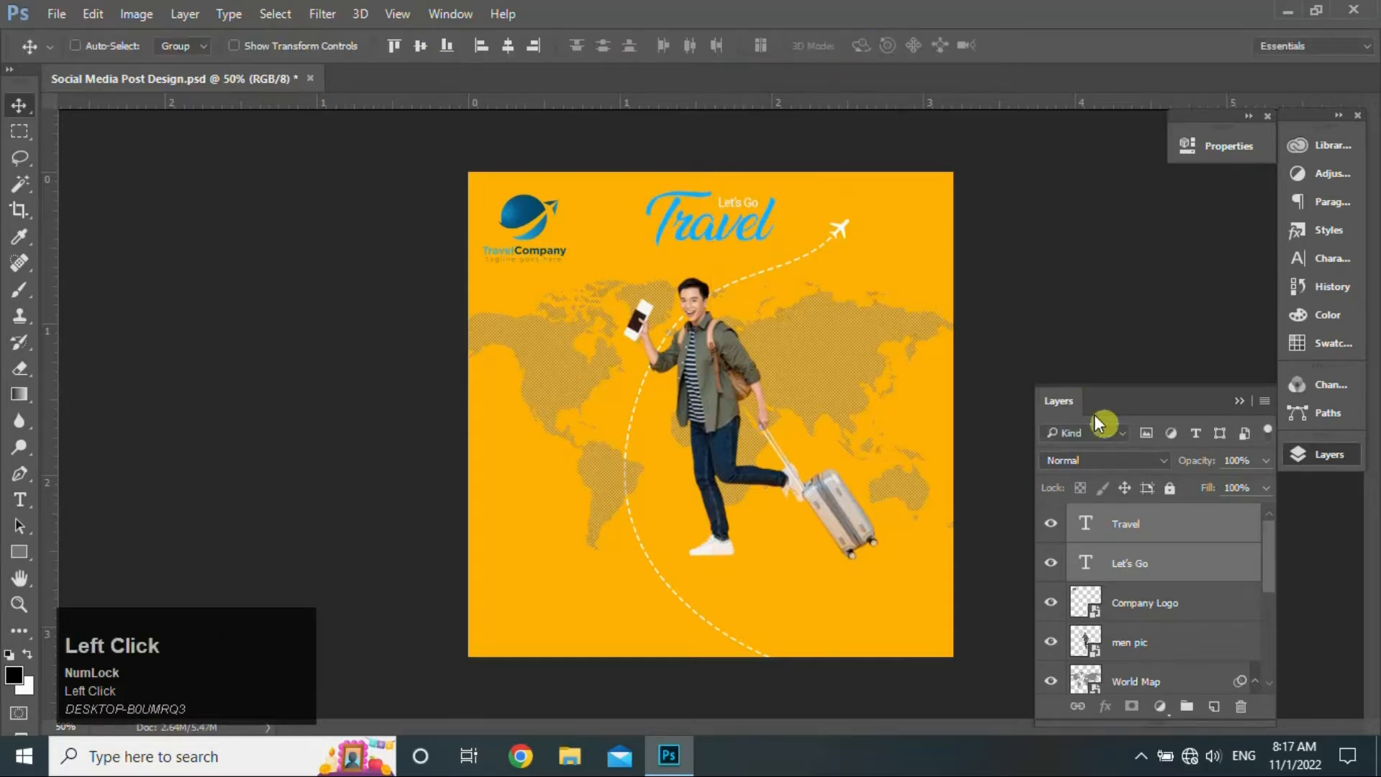
# - Nudge the traveler, airplane and dashed path layers together slightly
pyautogui.click(1212, 525)
pyautogui.click(1272, 581)
pyautogui.moveTo(1272, 581); pyautogui.dragTo(1272, 647)
pyautogui.click(1188, 569)
pyautogui.keyDown('ctrl'); pyautogui.click(1192, 596); pyautogui.keyUp('ctrl')
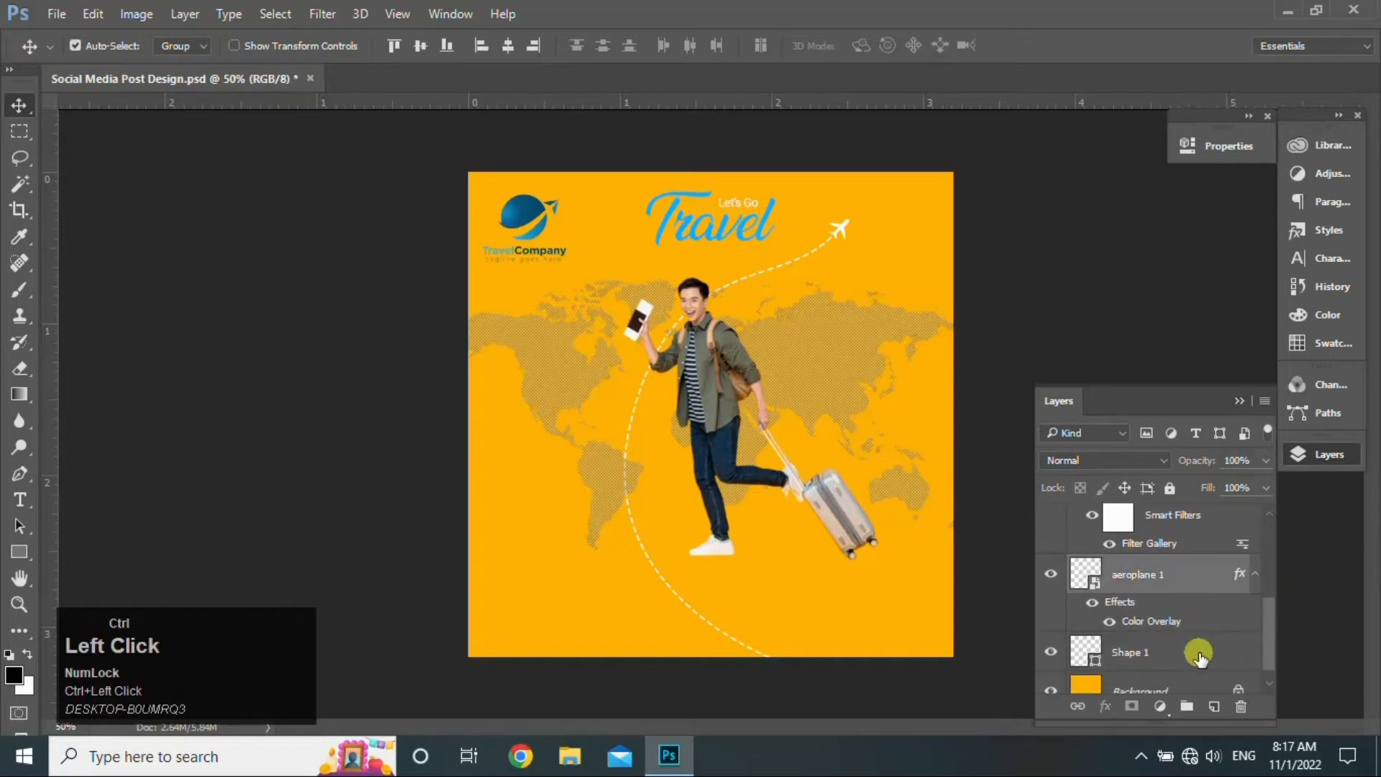
pyautogui.keyDown('ctrl'); pyautogui.click(1196, 651); pyautogui.keyUp('ctrl')
pyautogui.moveTo(721, 372); pyautogui.dragTo(729, 385)
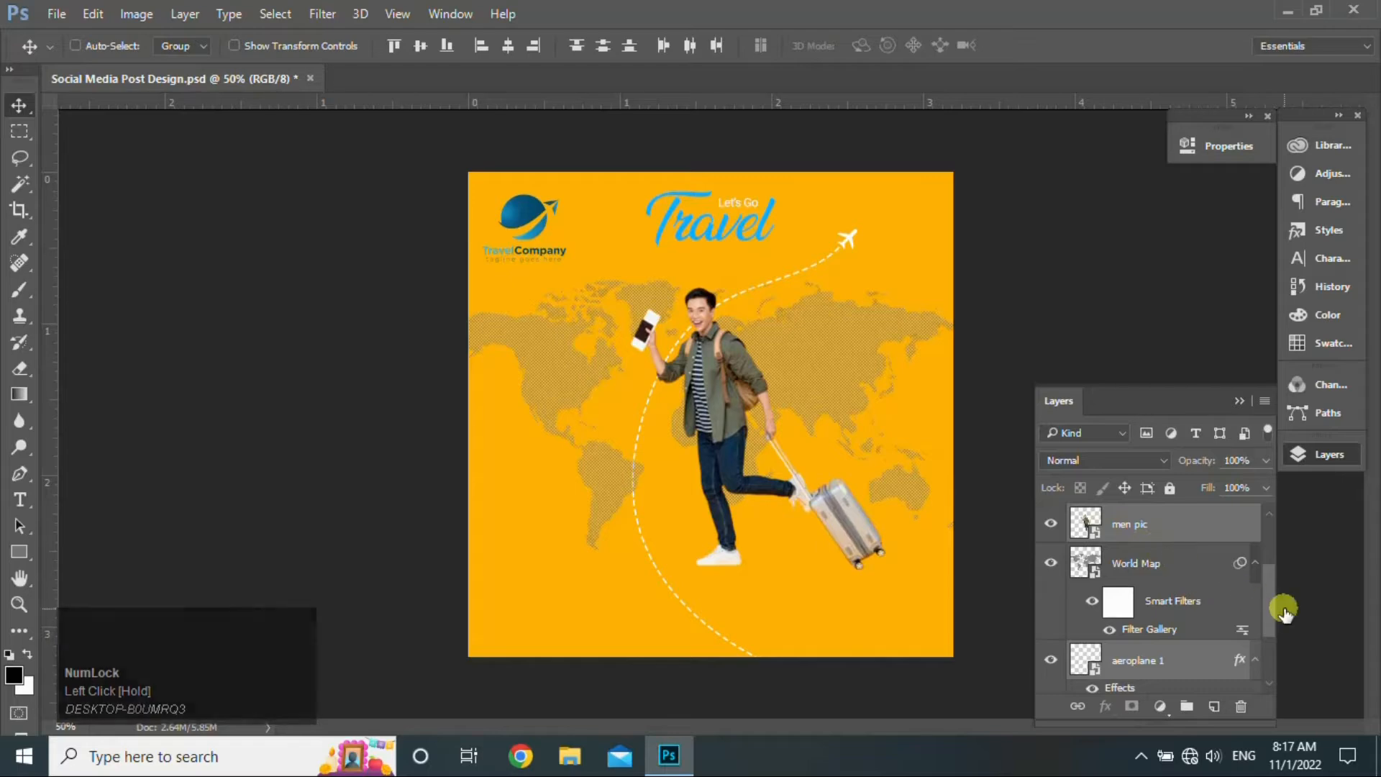
pyautogui.moveTo(1269, 607); pyautogui.dragTo(1258, 545)
pyautogui.click(1221, 522)
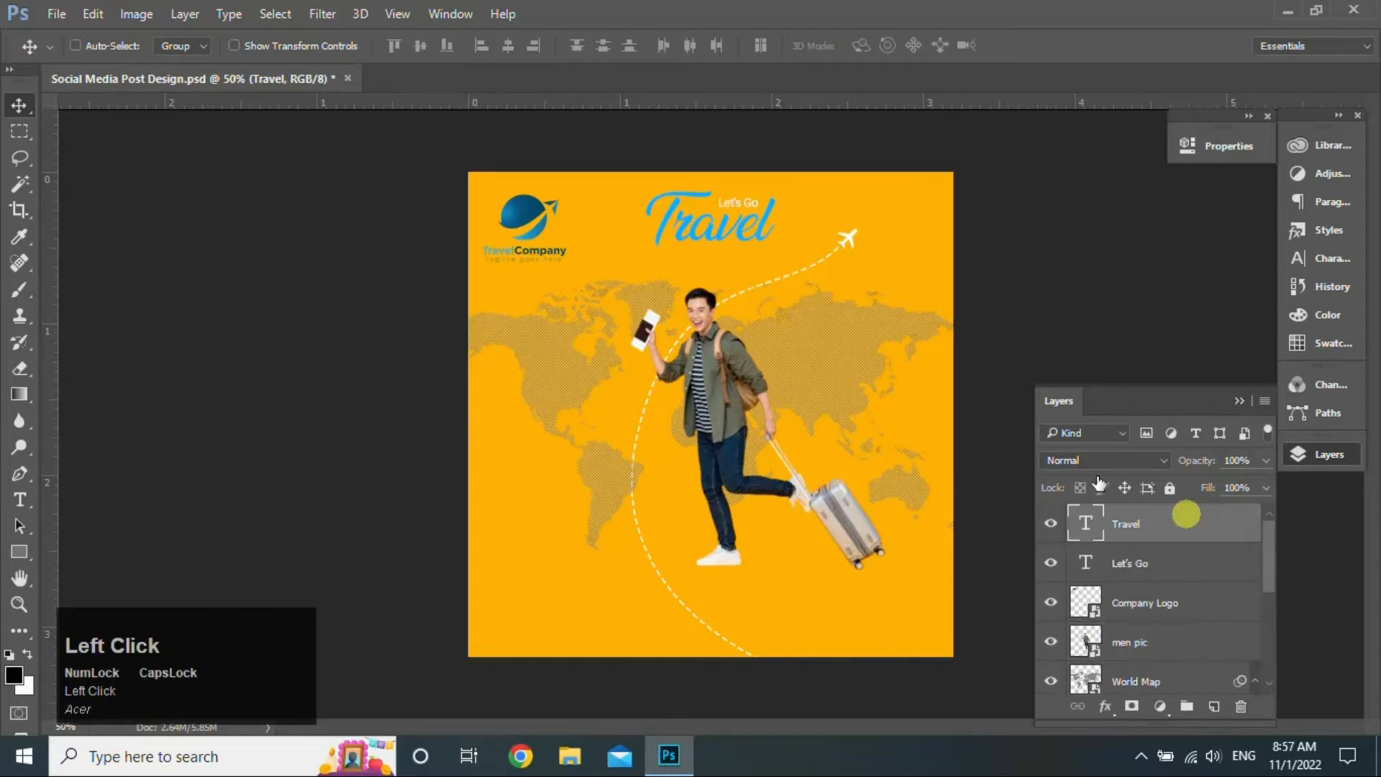
# - Open World Map.png in its own document tab
pyautogui.click(57, 20)
pyautogui.click(80, 52)
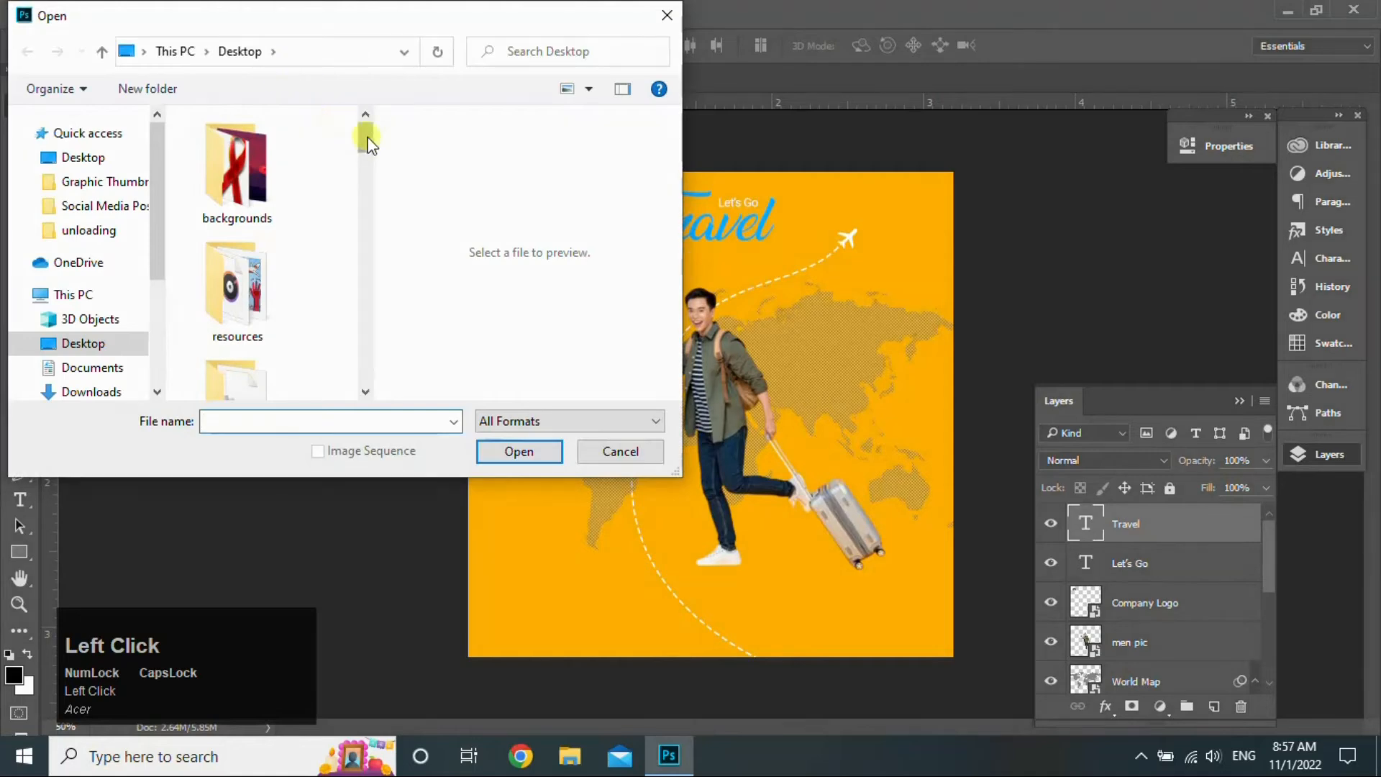
pyautogui.moveTo(367, 143); pyautogui.dragTo(360, 367)
pyautogui.click(274, 346)
pyautogui.click(518, 452)
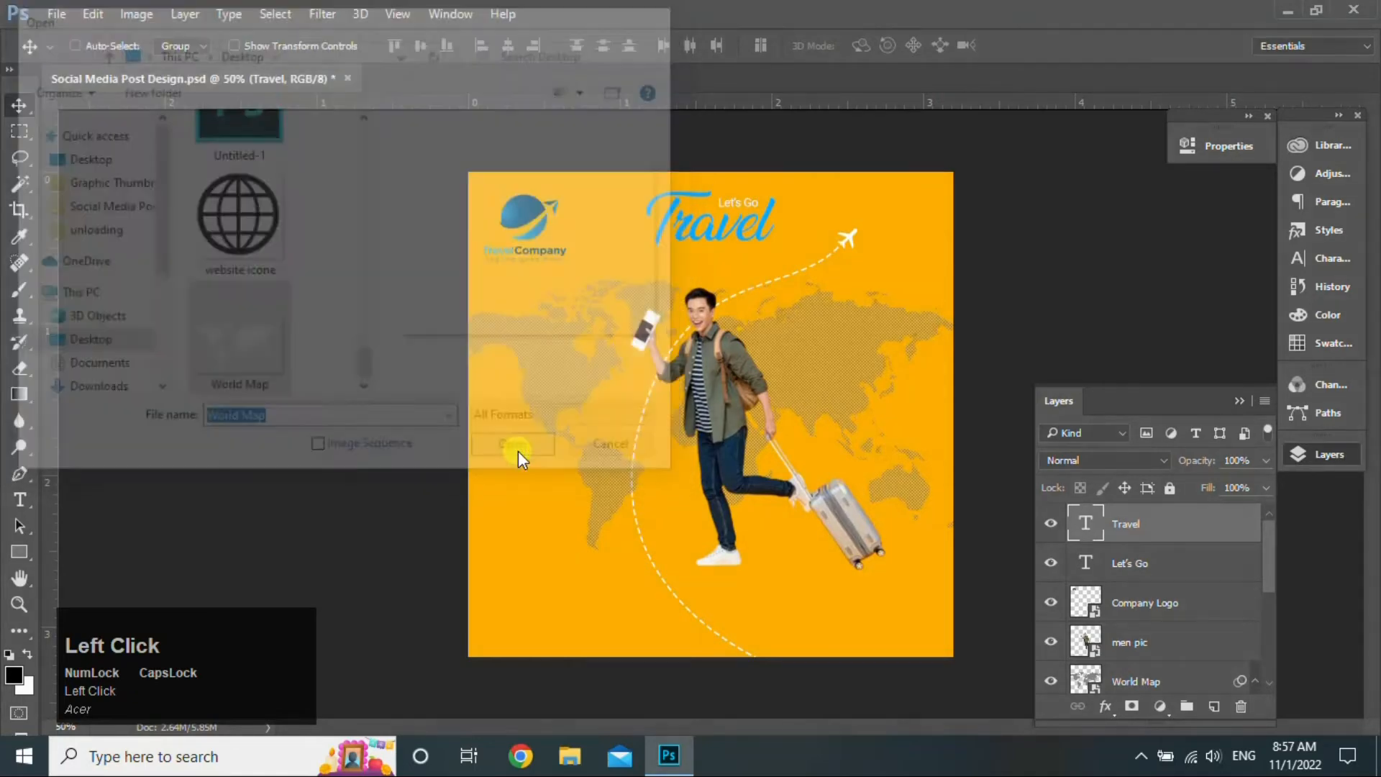
# - Cut a rectangular piece from the map and paste it into the travel poster as Layer 1
pyautogui.click(19, 131)
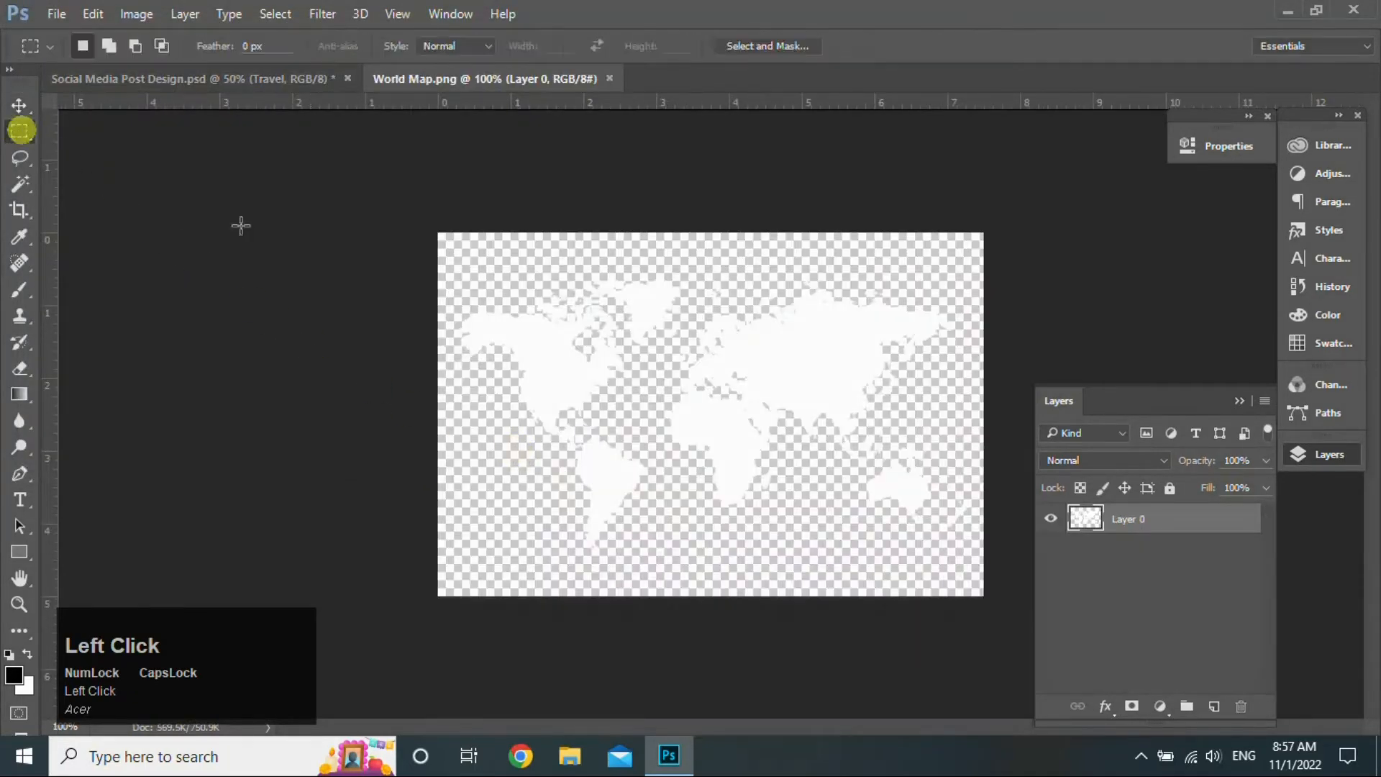
pyautogui.moveTo(457, 310); pyautogui.dragTo(611, 359)
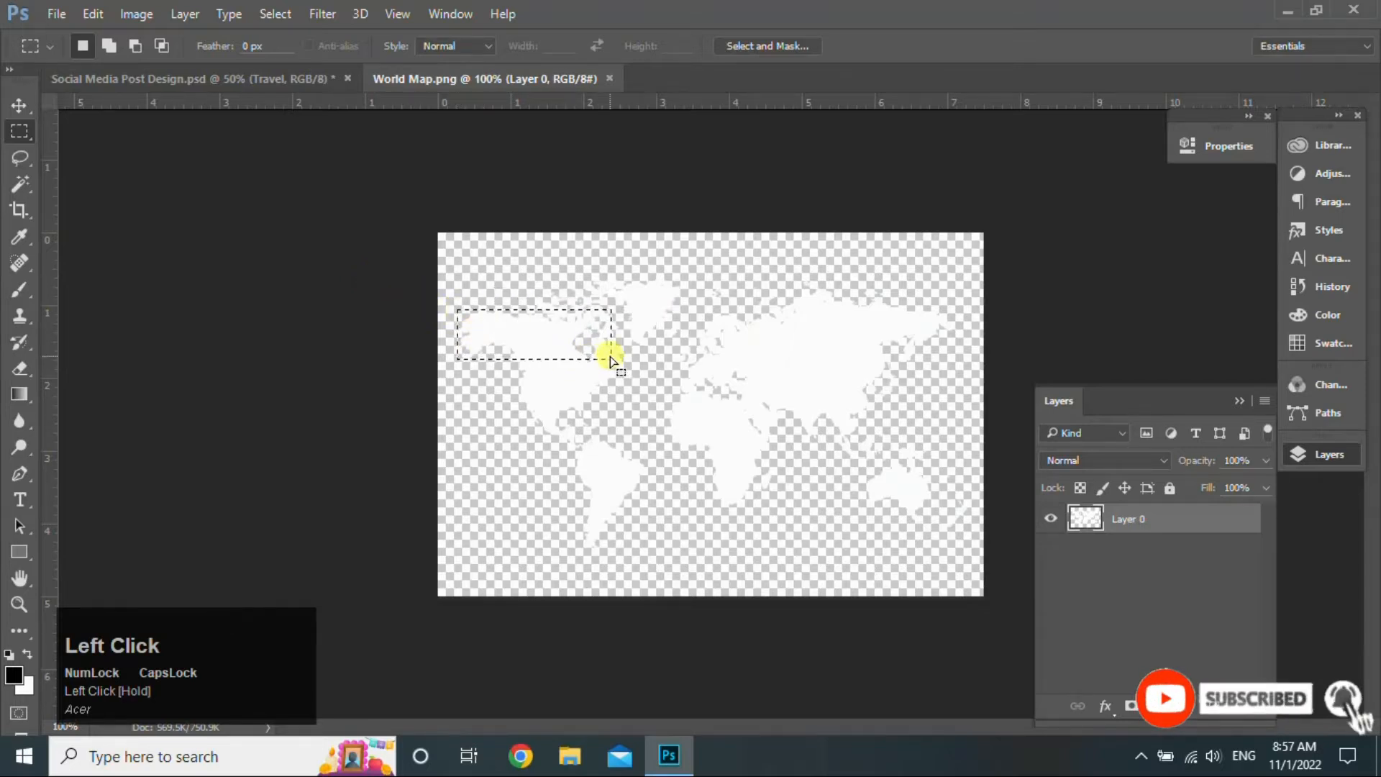
pyautogui.hotkey('ctrl', 'x')
pyautogui.click(272, 81)
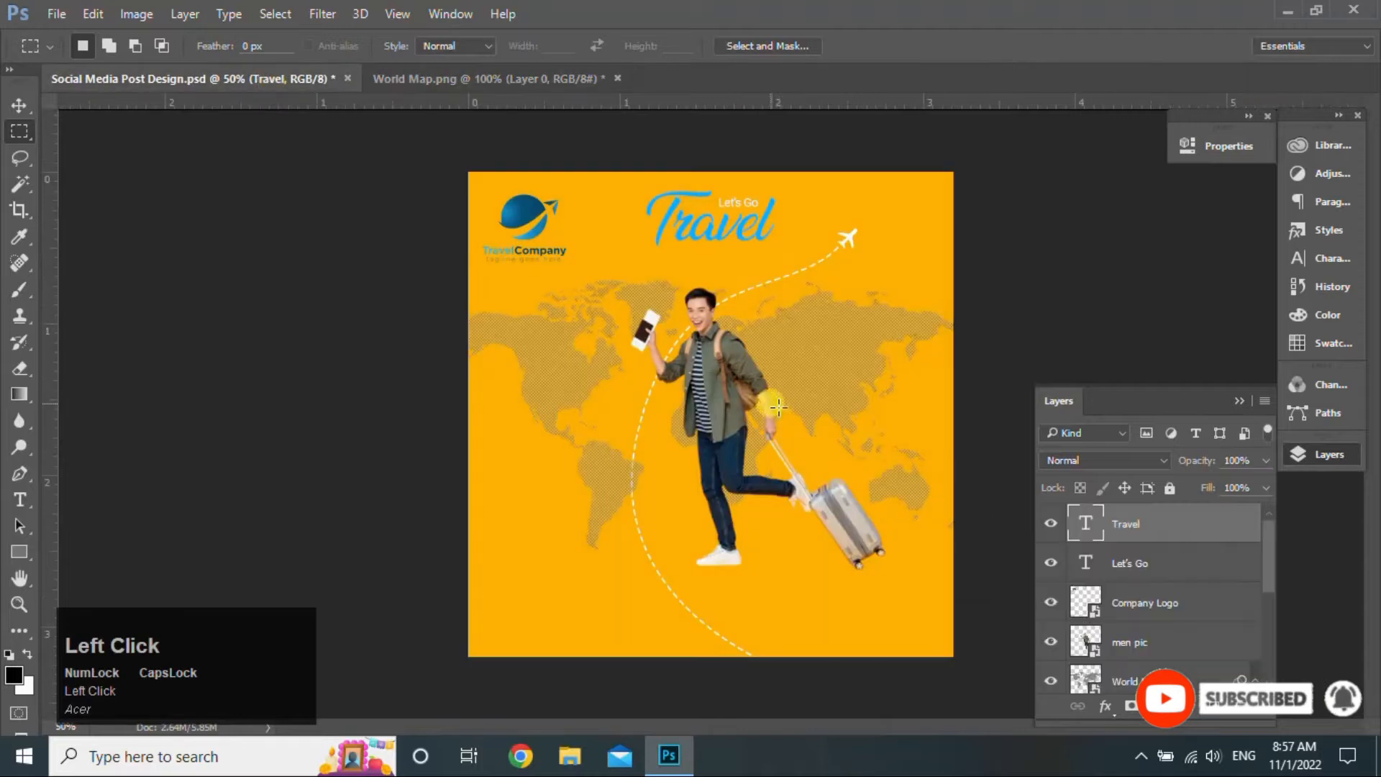
pyautogui.hotkey('ctrl', 'v')
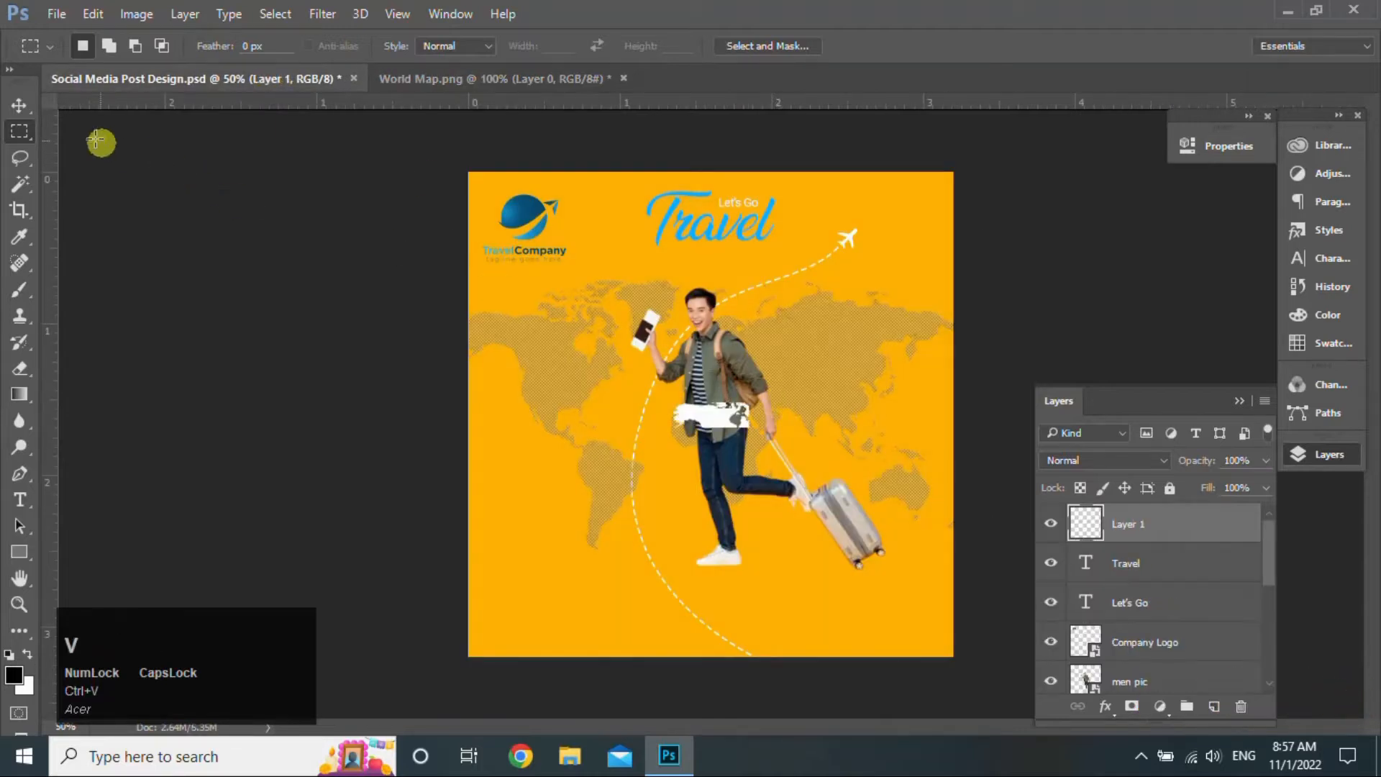
# - Stretch the pasted piece into a wide flat strip and erase ragged chunks from both ends
pyautogui.click(21, 104)
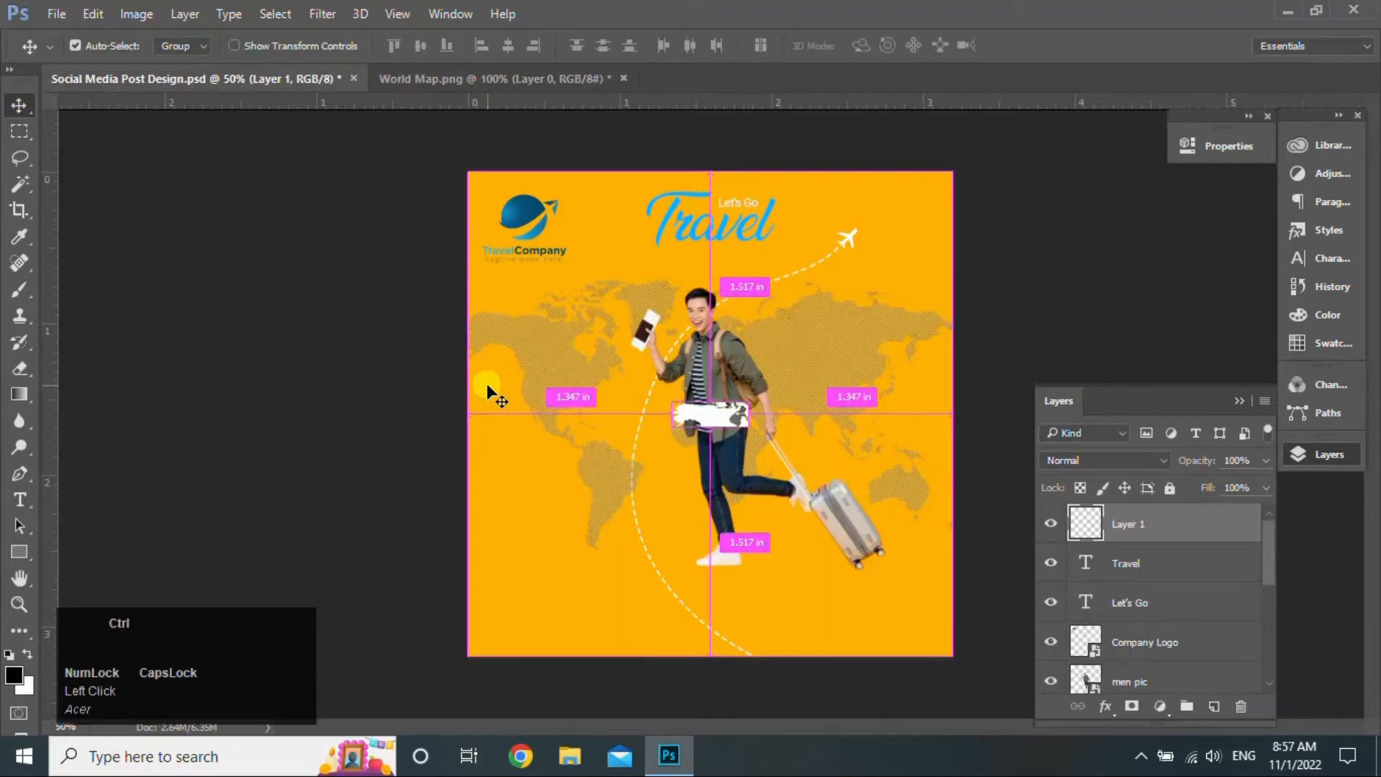
pyautogui.hotkey('ctrl', 't')
pyautogui.moveTo(750, 426); pyautogui.dragTo(911, 469)
pyautogui.moveTo(795, 474); pyautogui.dragTo(807, 442)
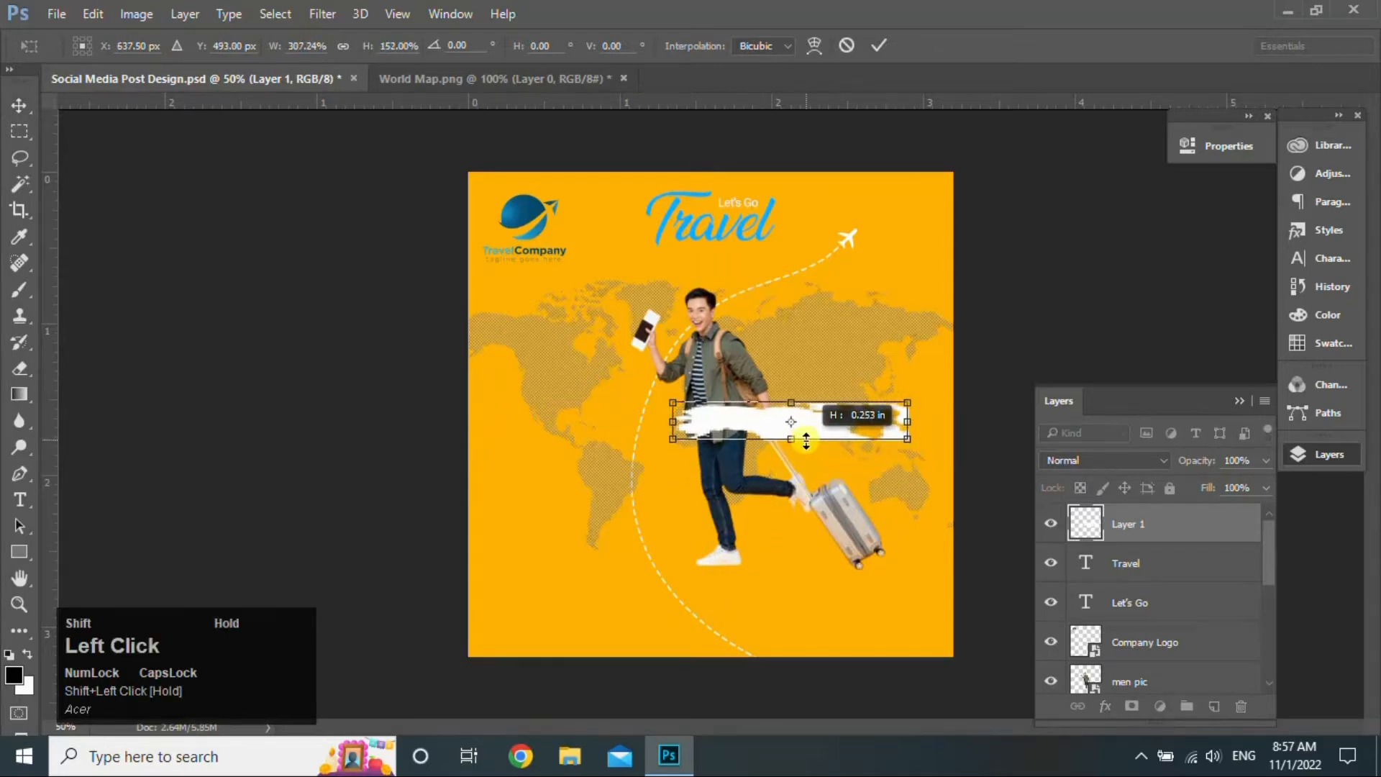
pyautogui.click(881, 45)
pyautogui.press('e')
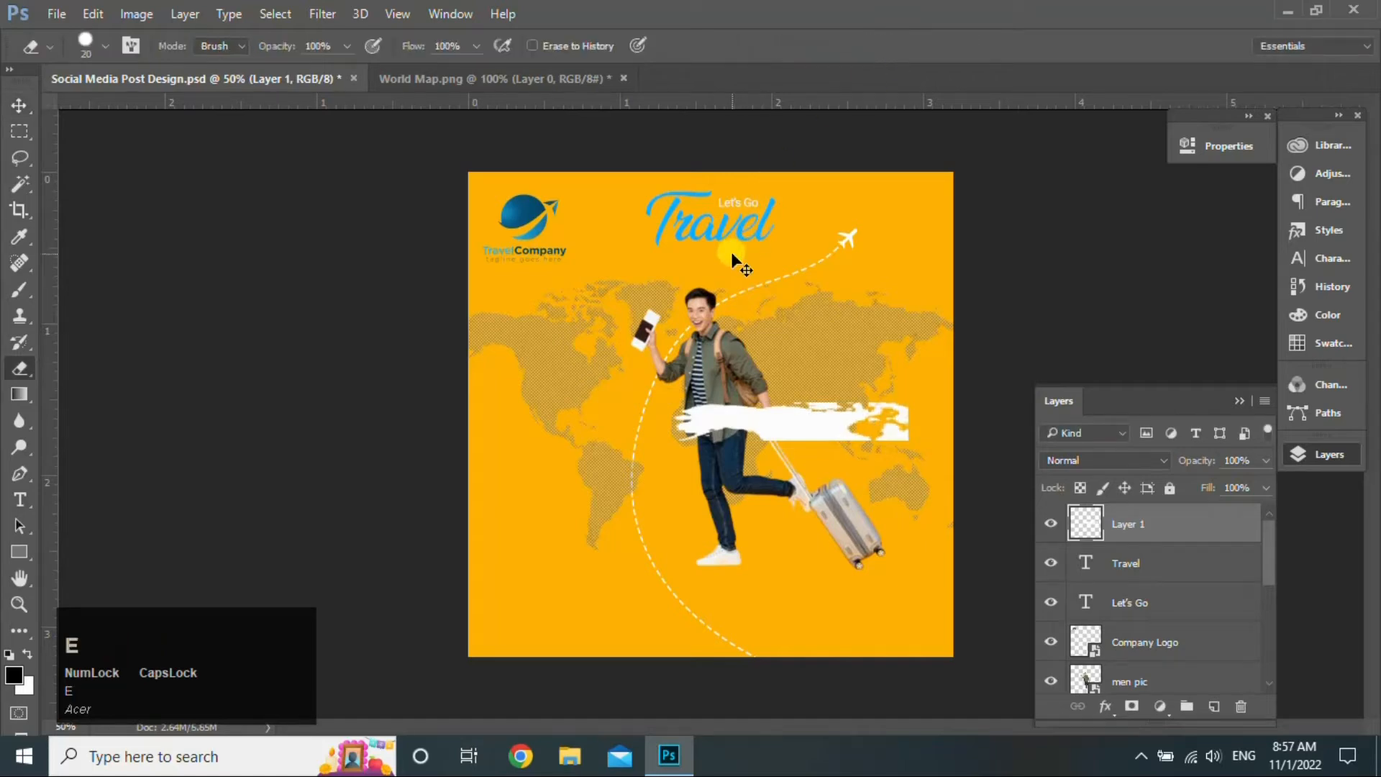
pyautogui.moveTo(899, 423); pyautogui.dragTo(879, 434)
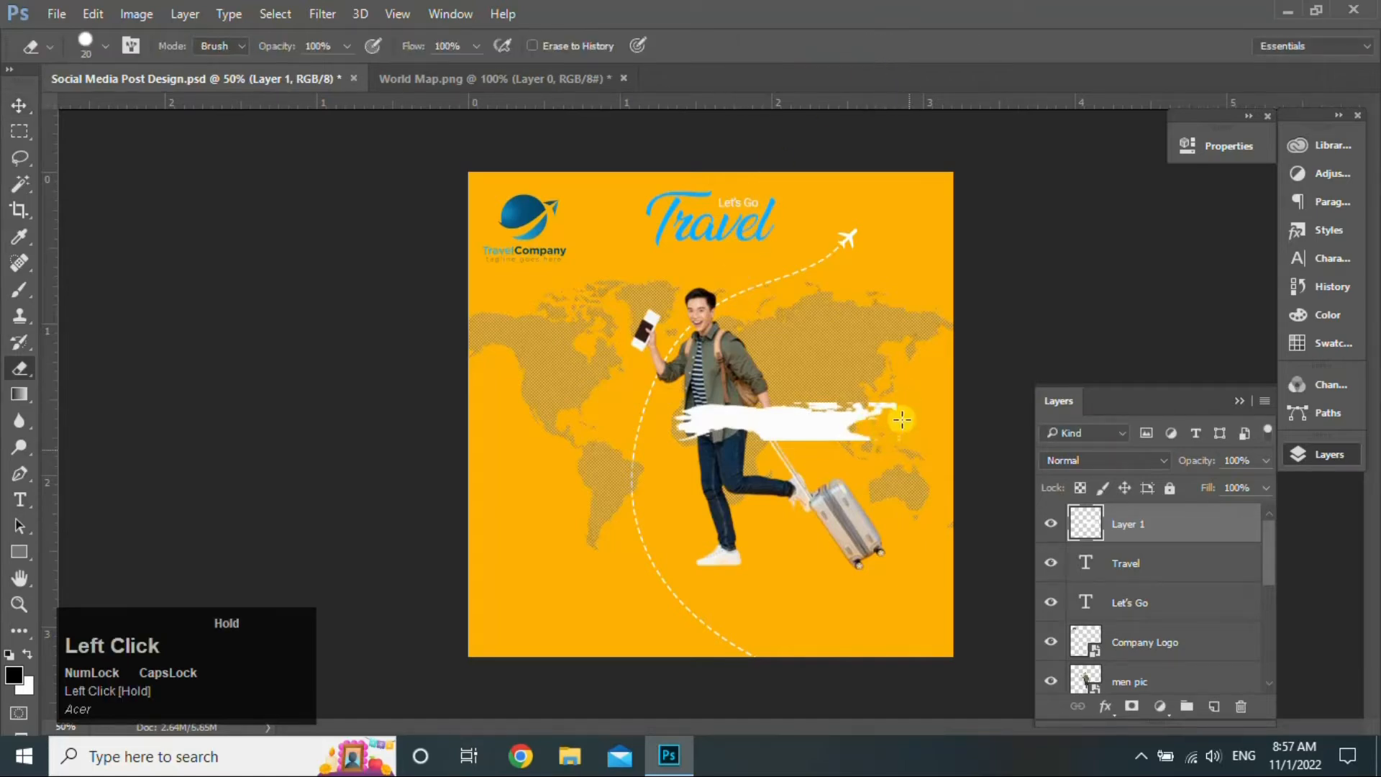
pyautogui.click(679, 432)
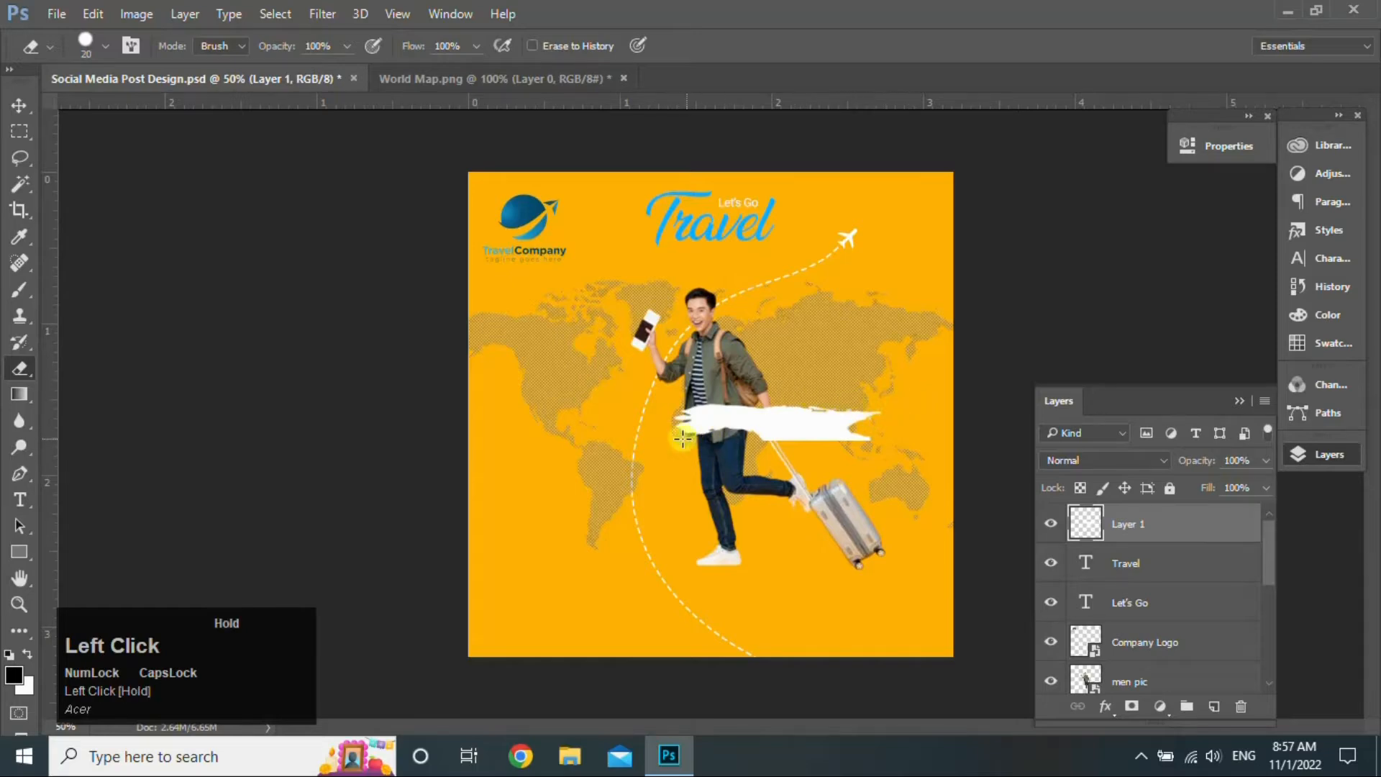
# - Move the strip beneath the Travel title and tint it blue with a Color Overlay
pyautogui.click(20, 106)
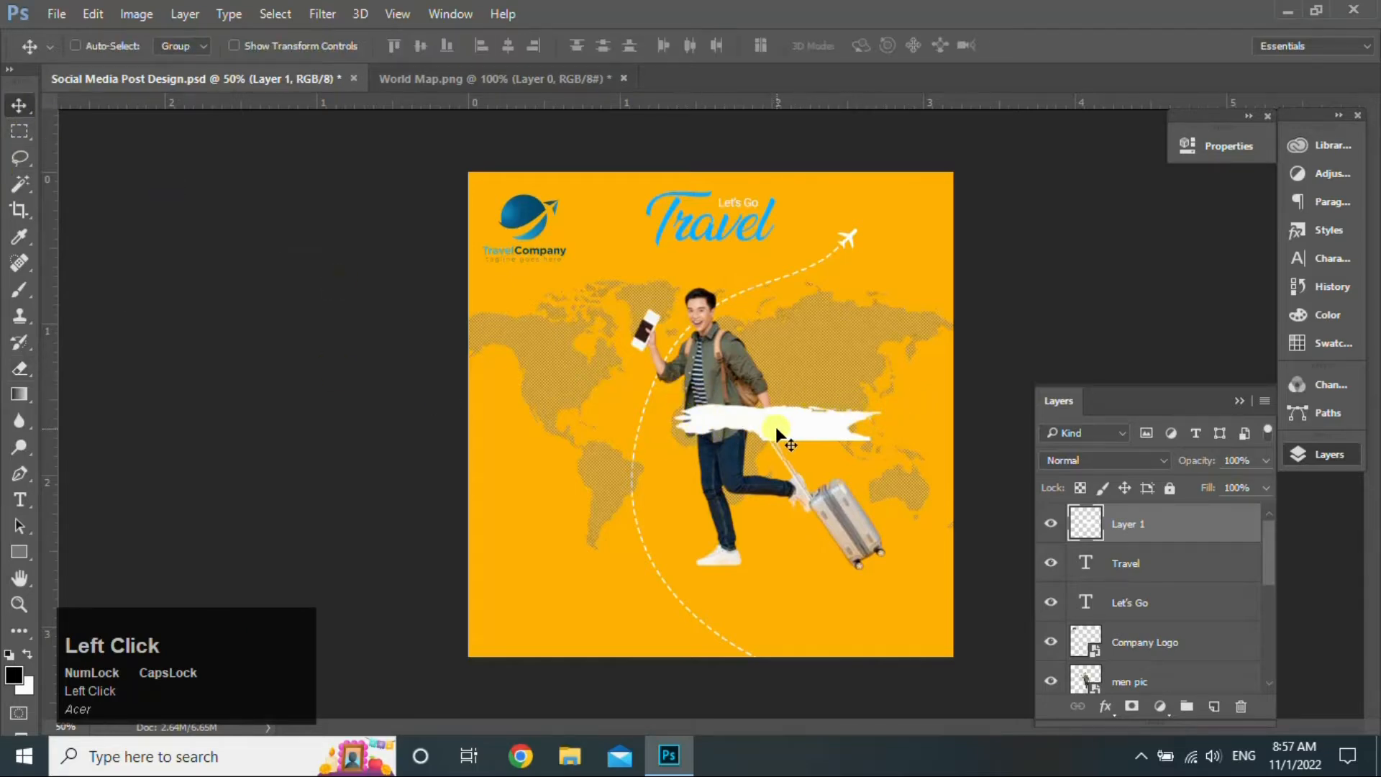
pyautogui.moveTo(776, 426)
pyautogui.mouseDown()
pyautogui.moveTo(828, 307)
pyautogui.moveTo(720, 276)
pyautogui.moveTo(720, 249)
pyautogui.mouseUp()
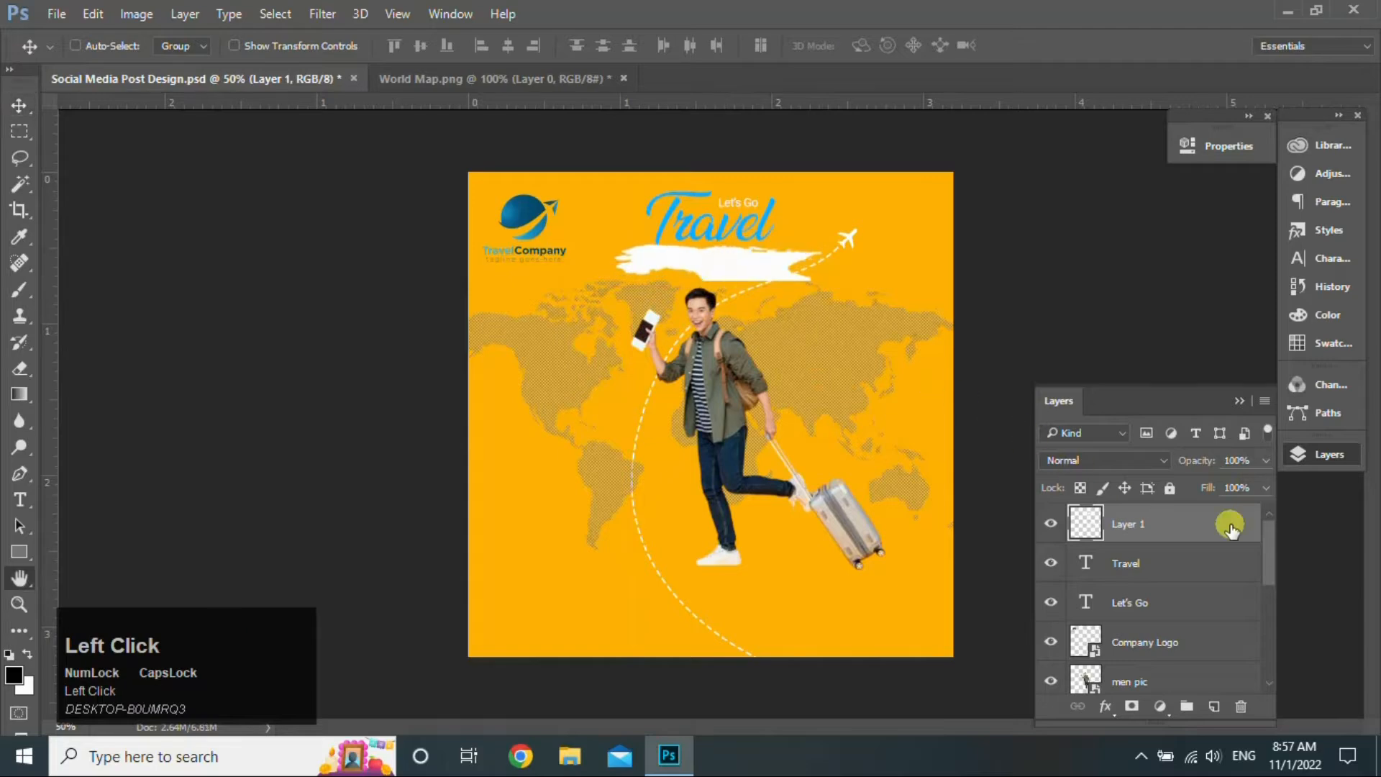
pyautogui.doubleClick(1233, 524)
pyautogui.click(344, 372)
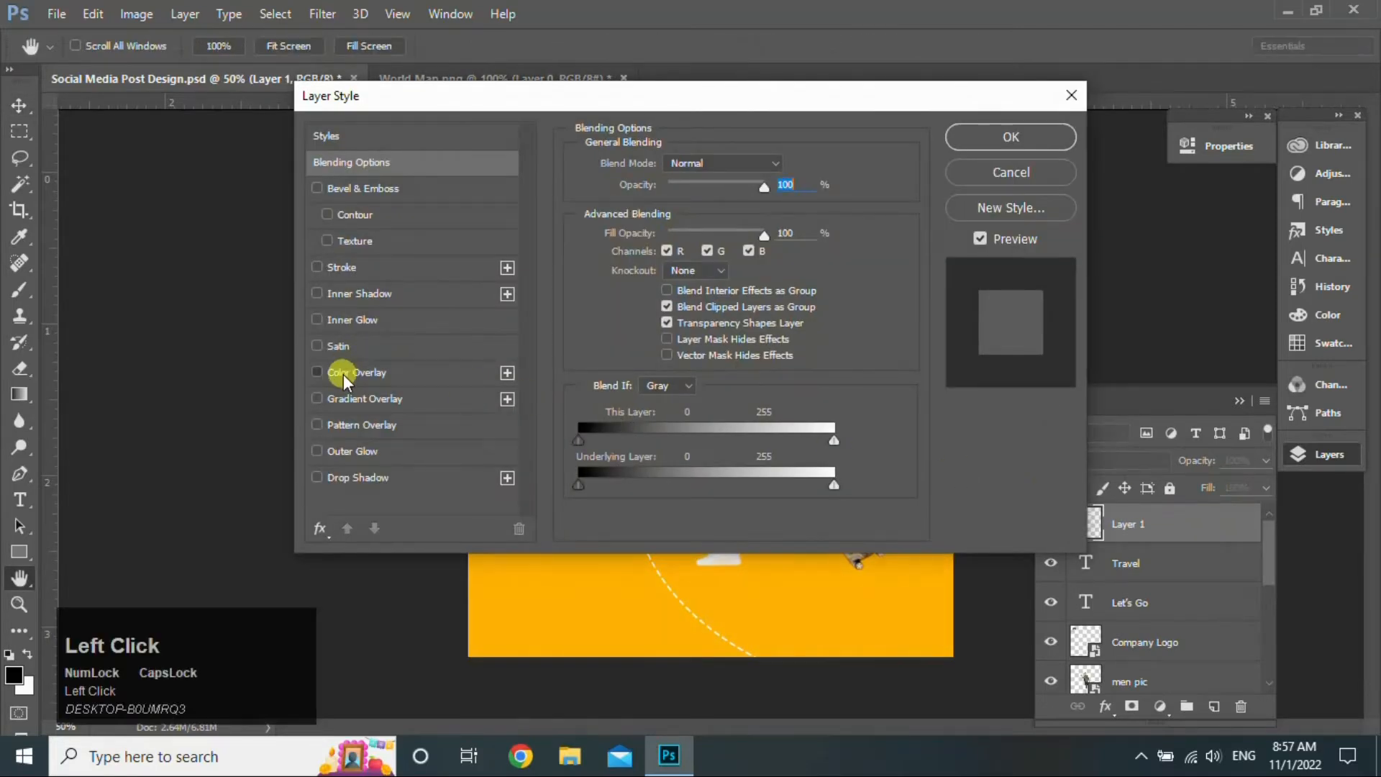
pyautogui.click(1009, 135)
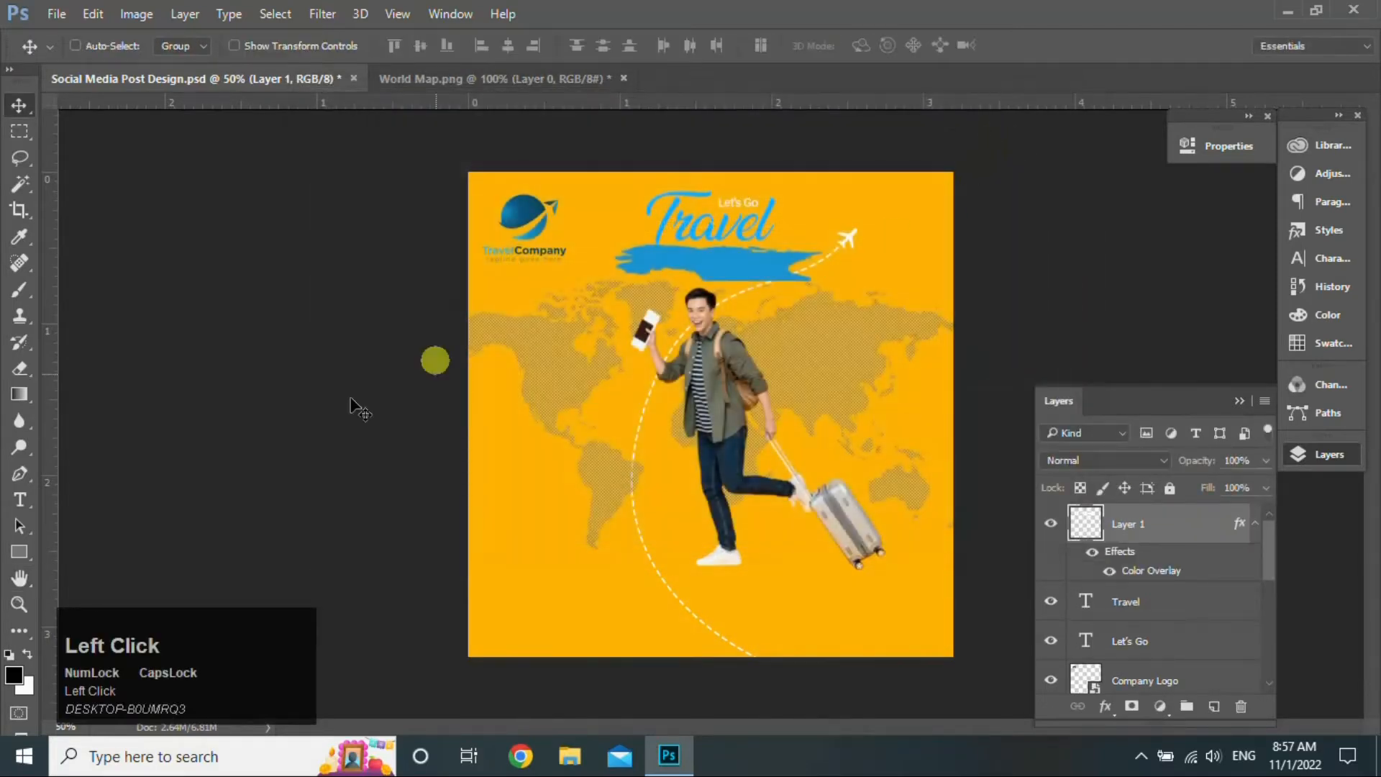
# - Add the text 'DREAM DESTINATION' and shrink it to about 45%
pyautogui.click(21, 499)
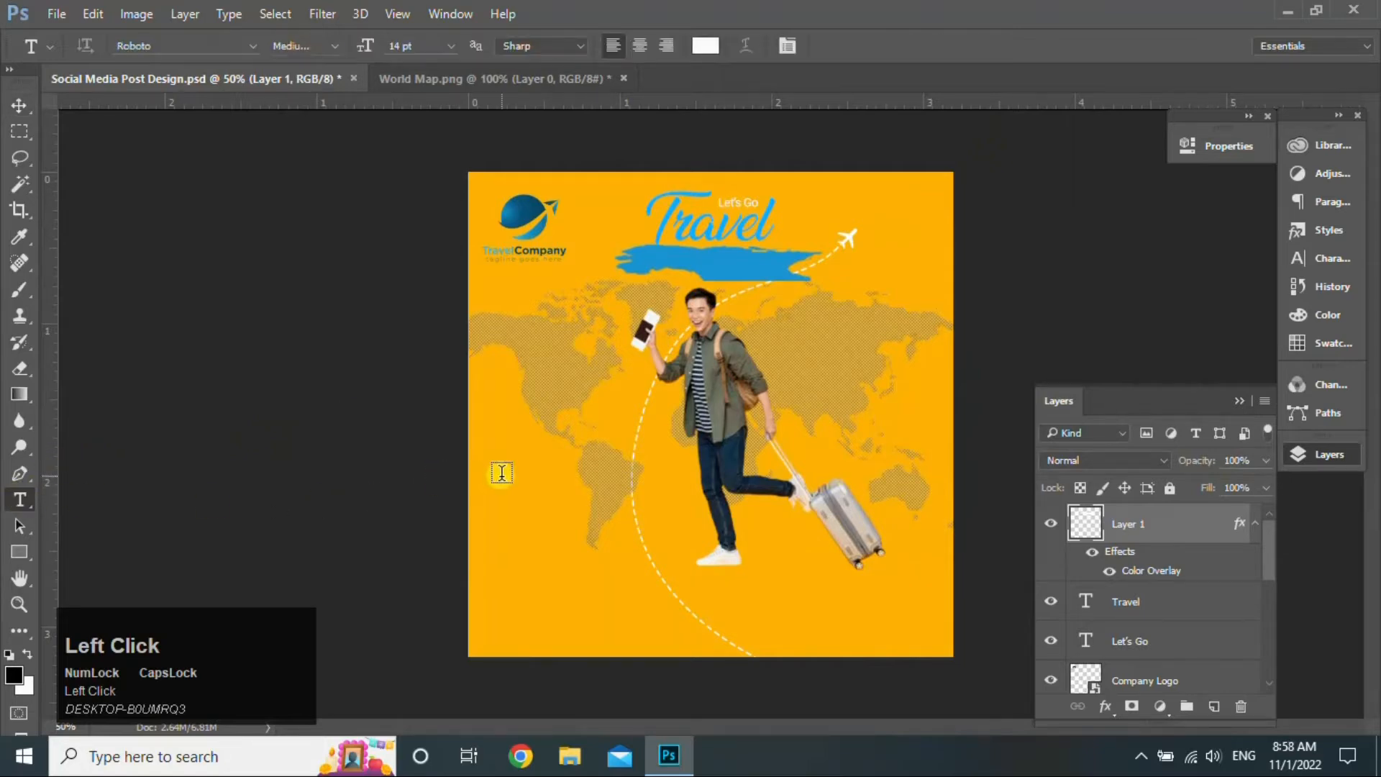
pyautogui.click(502, 472)
pyautogui.write('DREAM ')
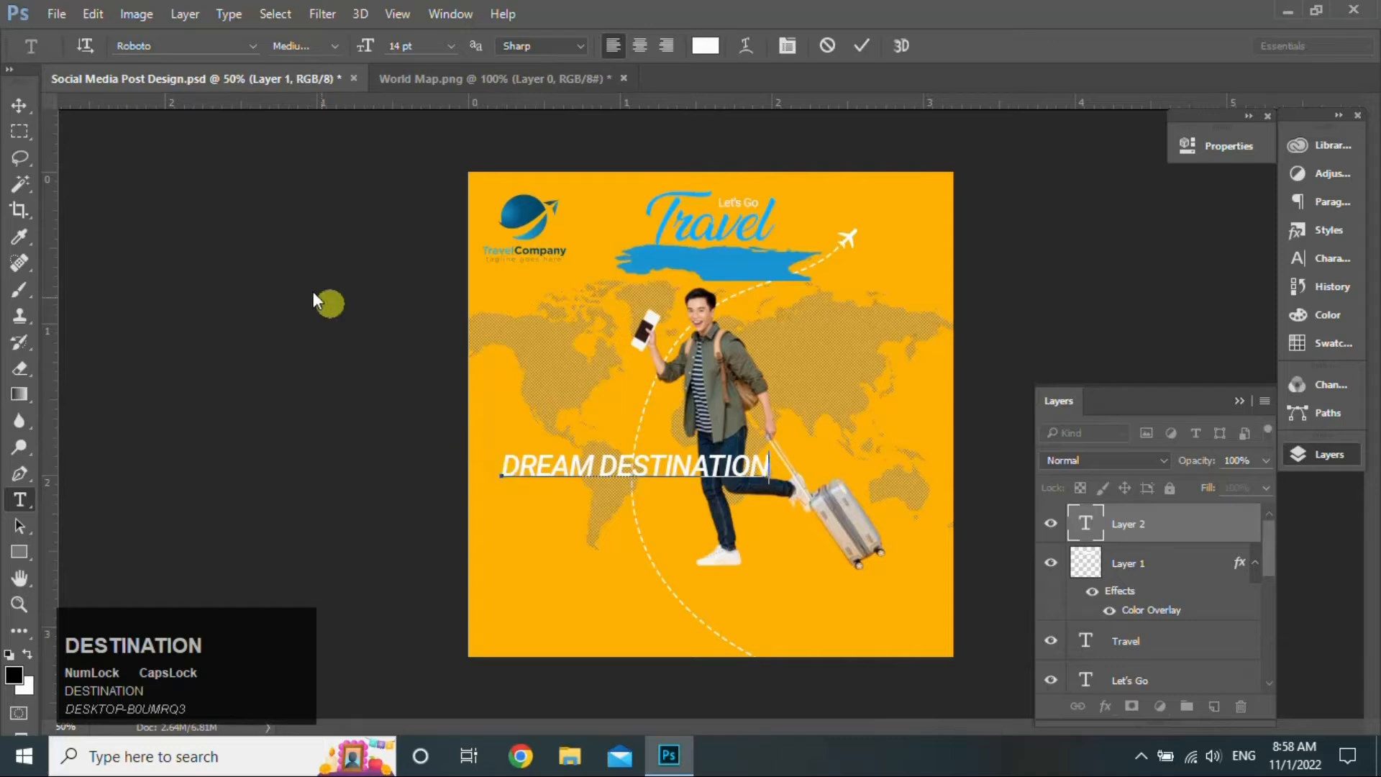
pyautogui.write('DESTINATION')
pyautogui.click(19, 105)
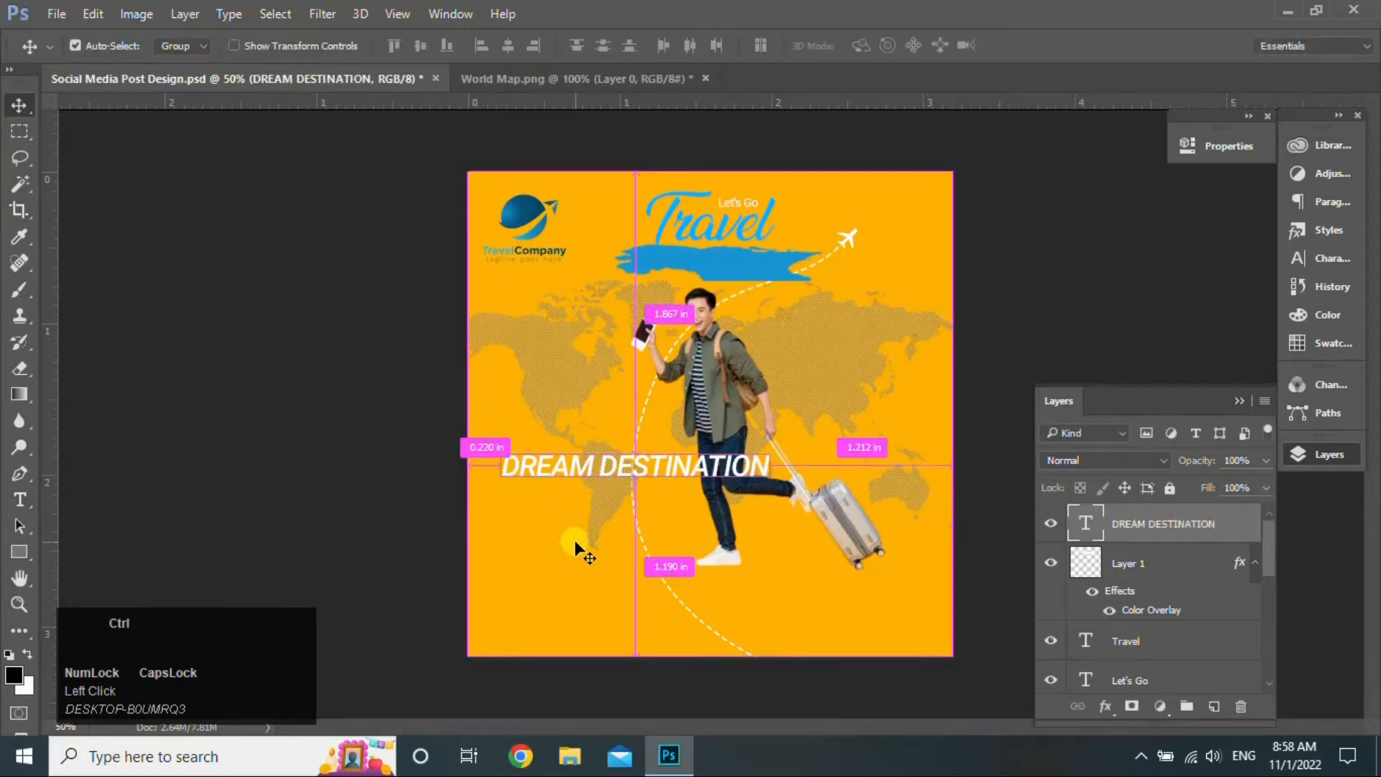
pyautogui.hotkey('ctrl', 't')
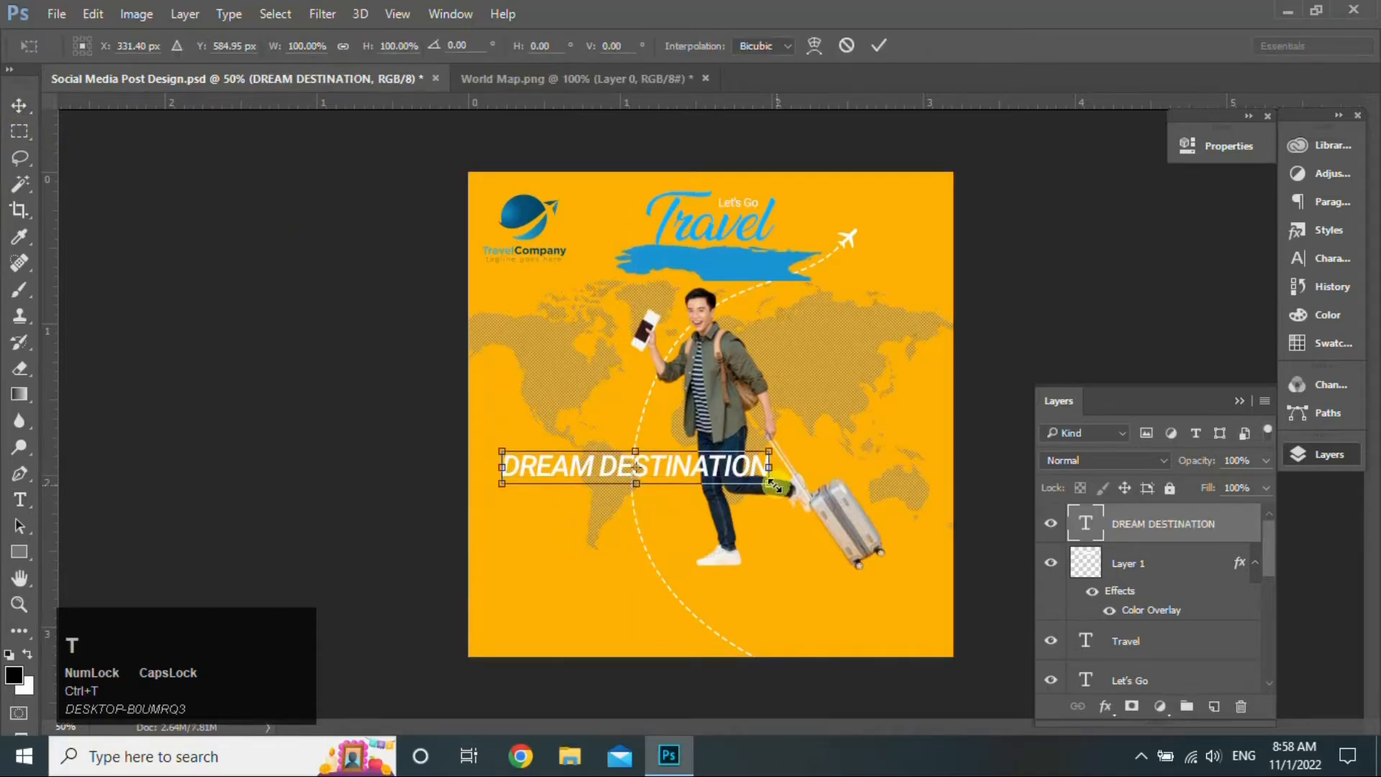
pyautogui.moveTo(771, 484)
pyautogui.mouseDown()
pyautogui.moveTo(626, 469)
pyautogui.moveTo(651, 365)
pyautogui.moveTo(719, 265)
pyautogui.mouseUp()
pyautogui.click(877, 43)
# - Shrink the blue brush stroke to about 89% and nudge it behind DREAM DESTINATION
pyautogui.click(1191, 564)
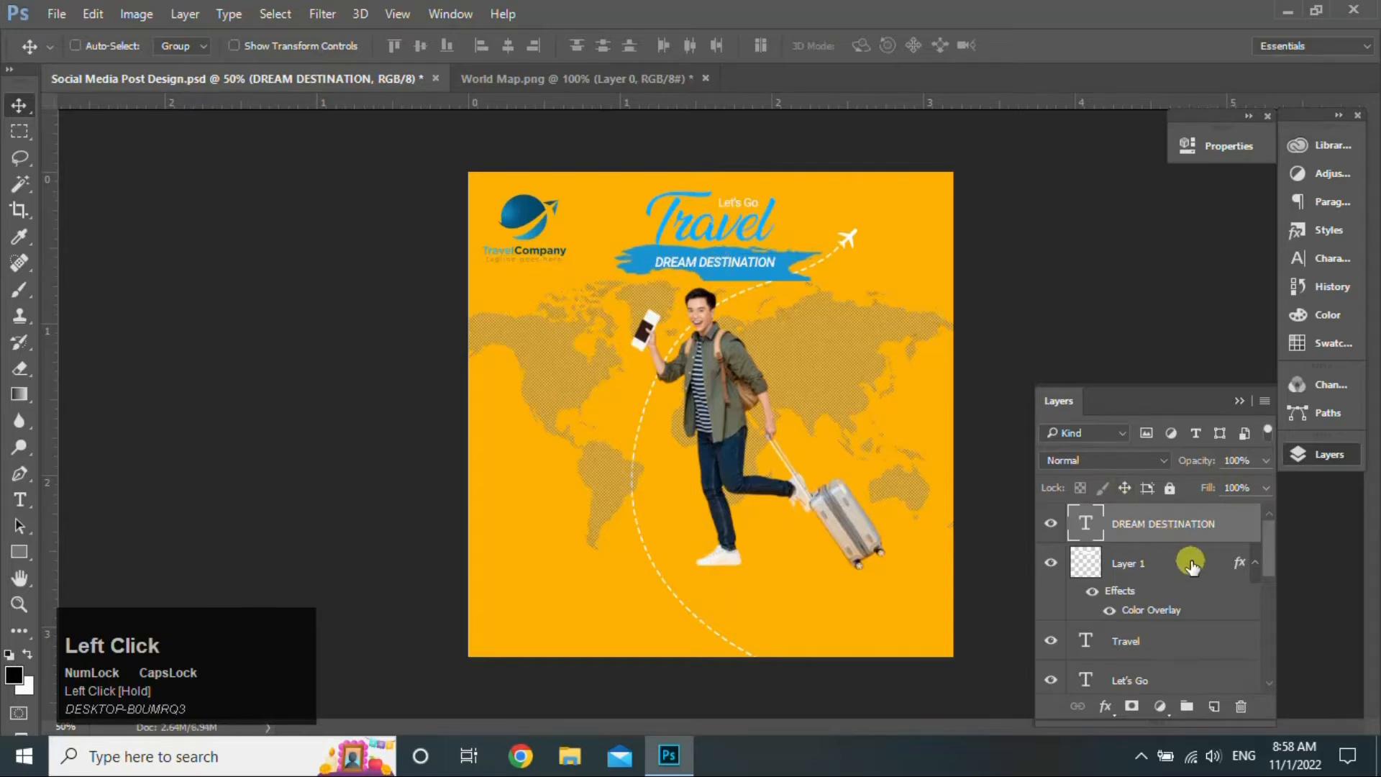
pyautogui.hotkey('ctrl', 't')
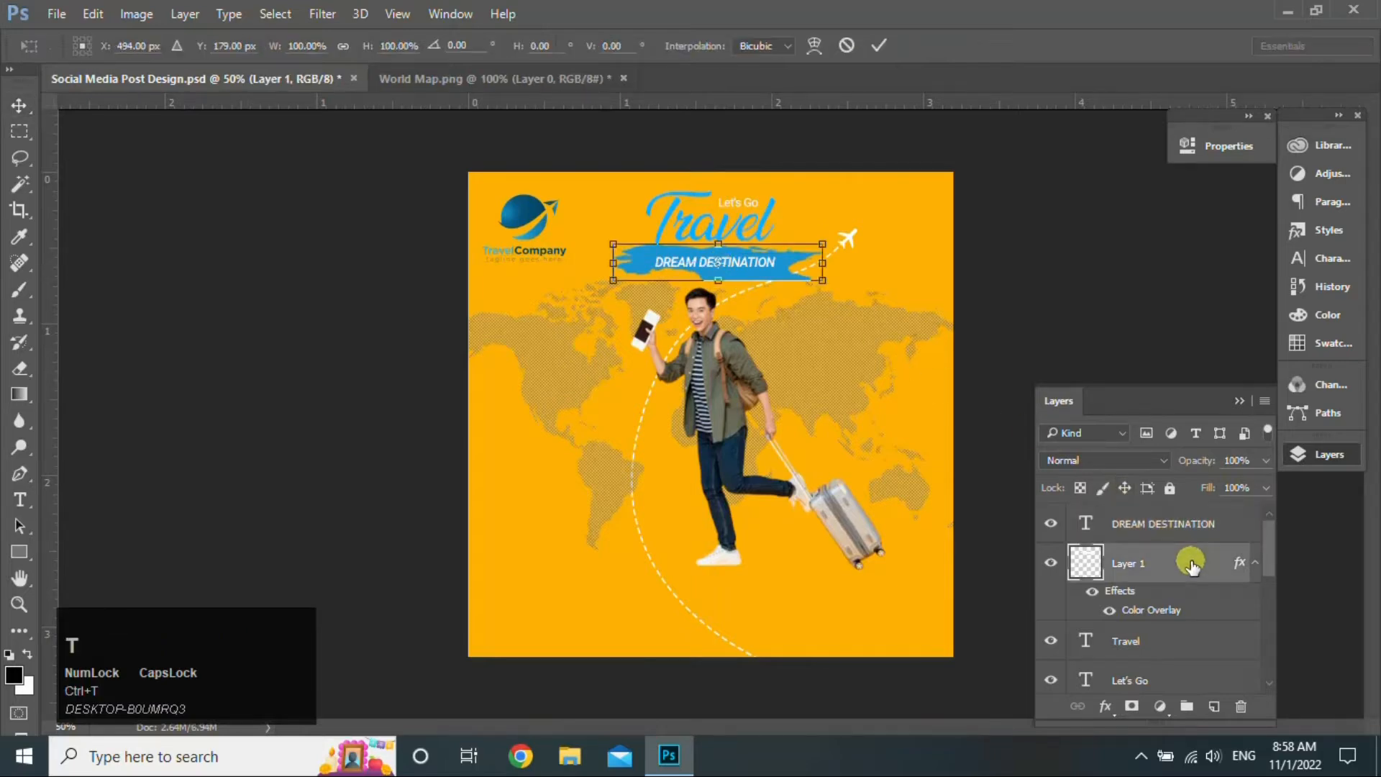
pyautogui.moveTo(826, 281); pyautogui.dragTo(805, 281)
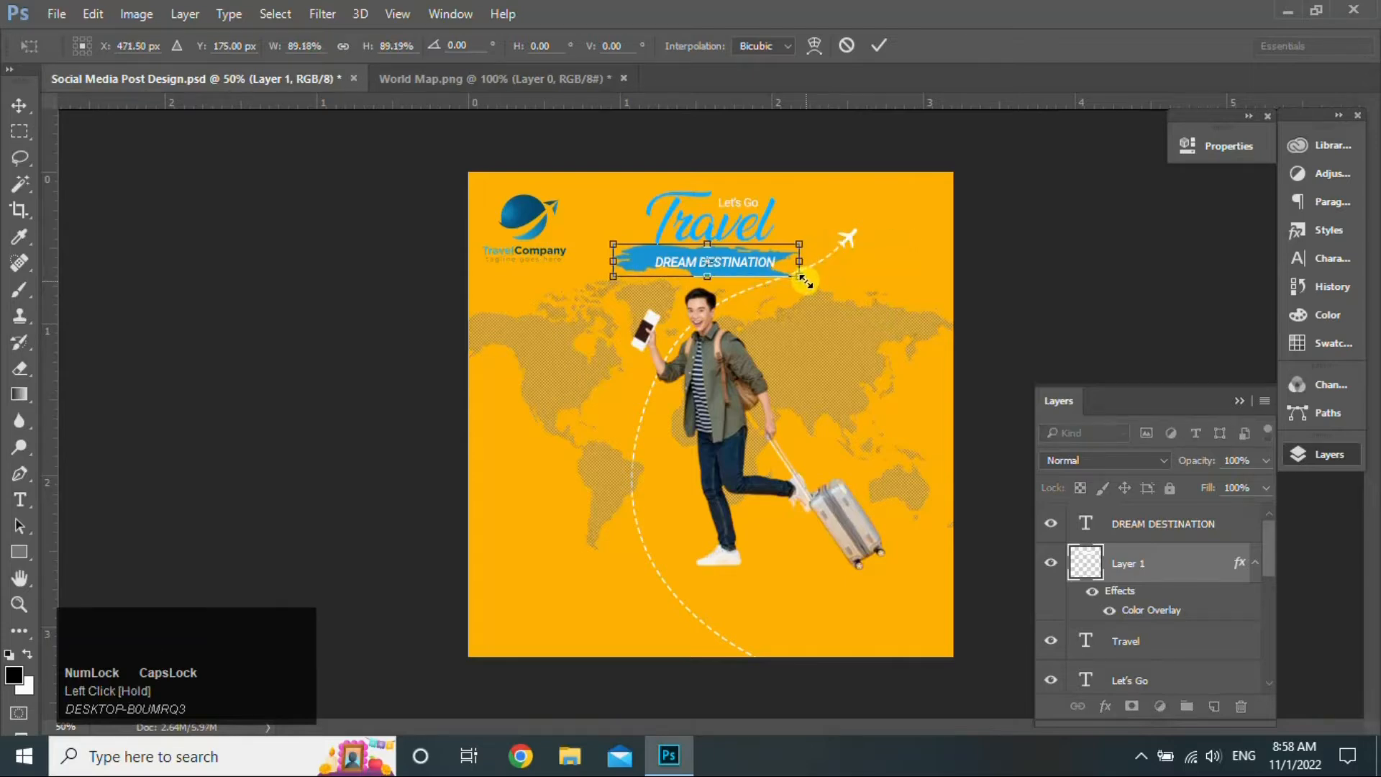
pyautogui.click(879, 45)
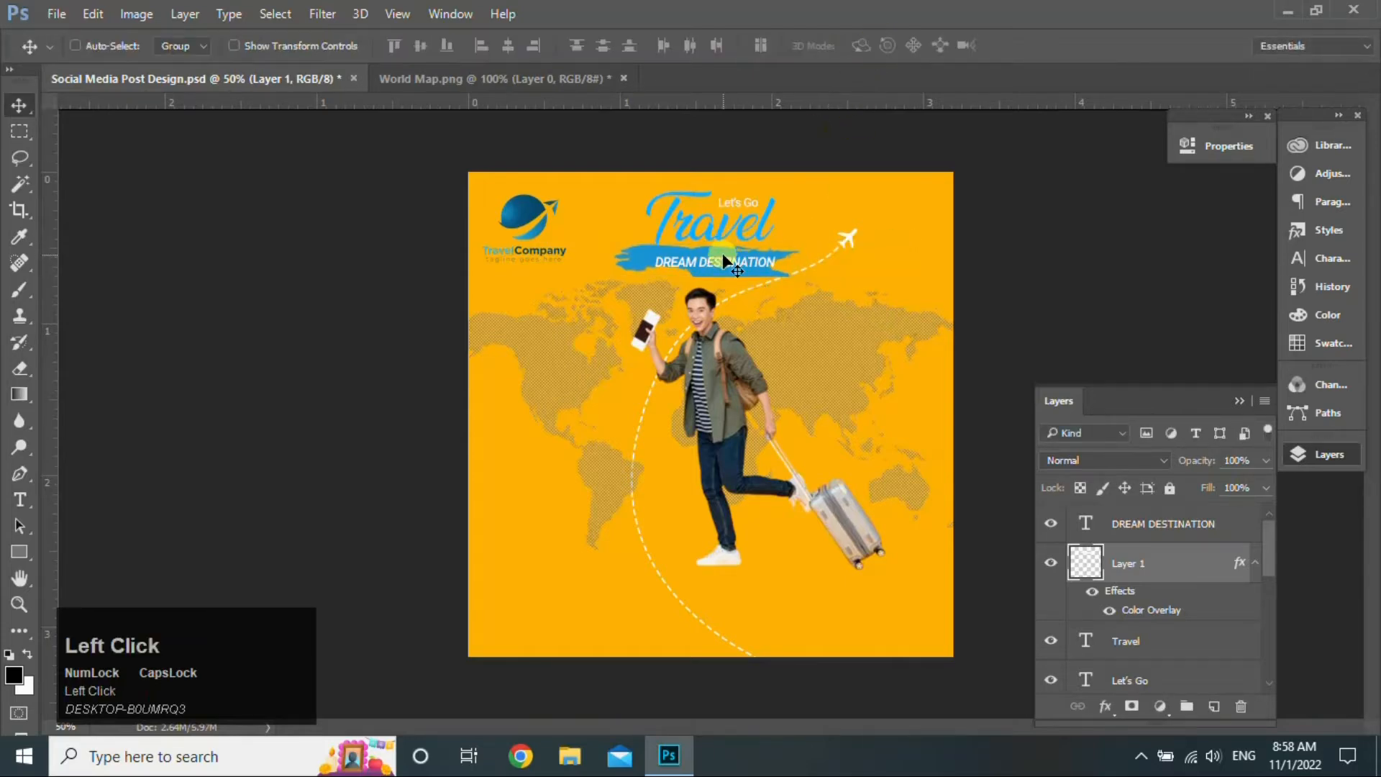
pyautogui.moveTo(725, 261); pyautogui.dragTo(729, 262)
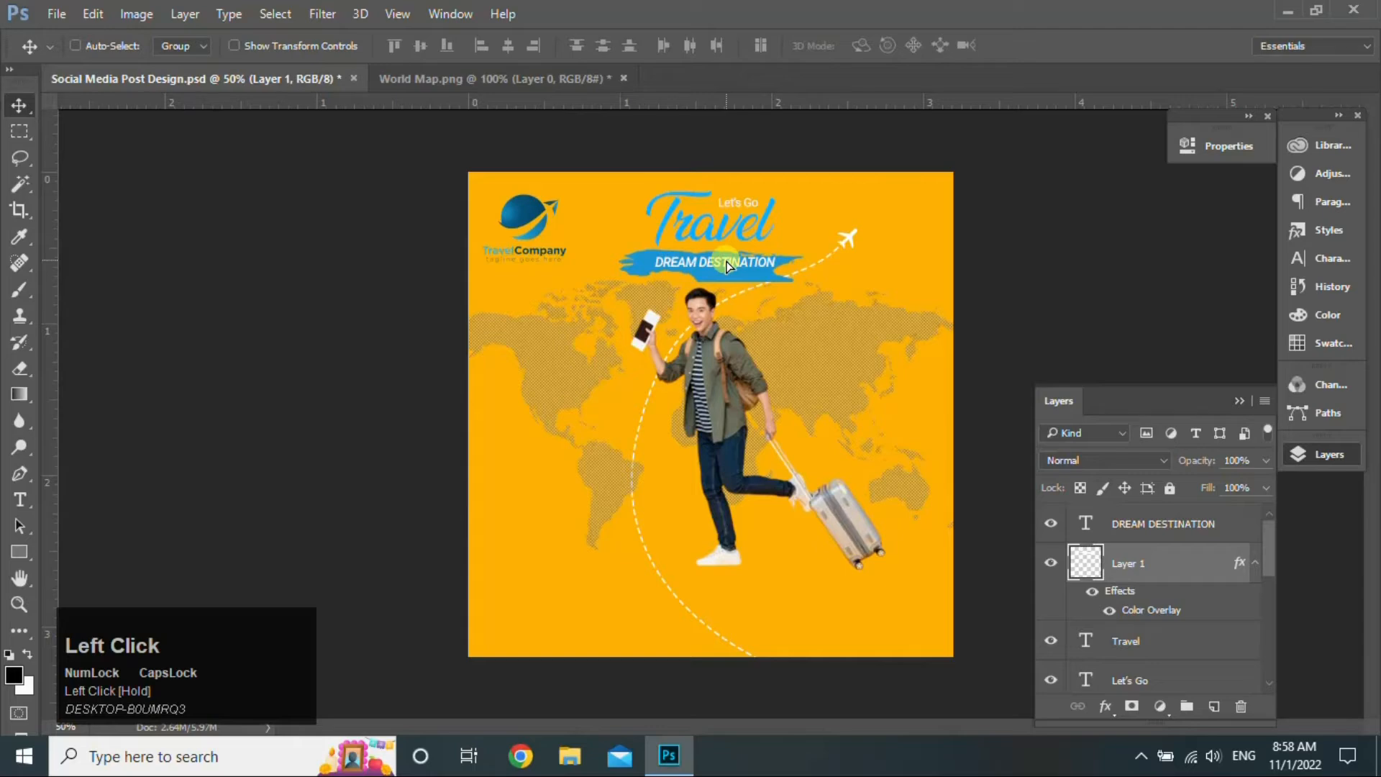
# - Align DREAM DESTINATION and the blue stroke on horizontal centres, then drag Layer 1 lower in the layer stack
pyautogui.keyDown('ctrl'); pyautogui.click(1174, 529); pyautogui.keyUp('ctrl')
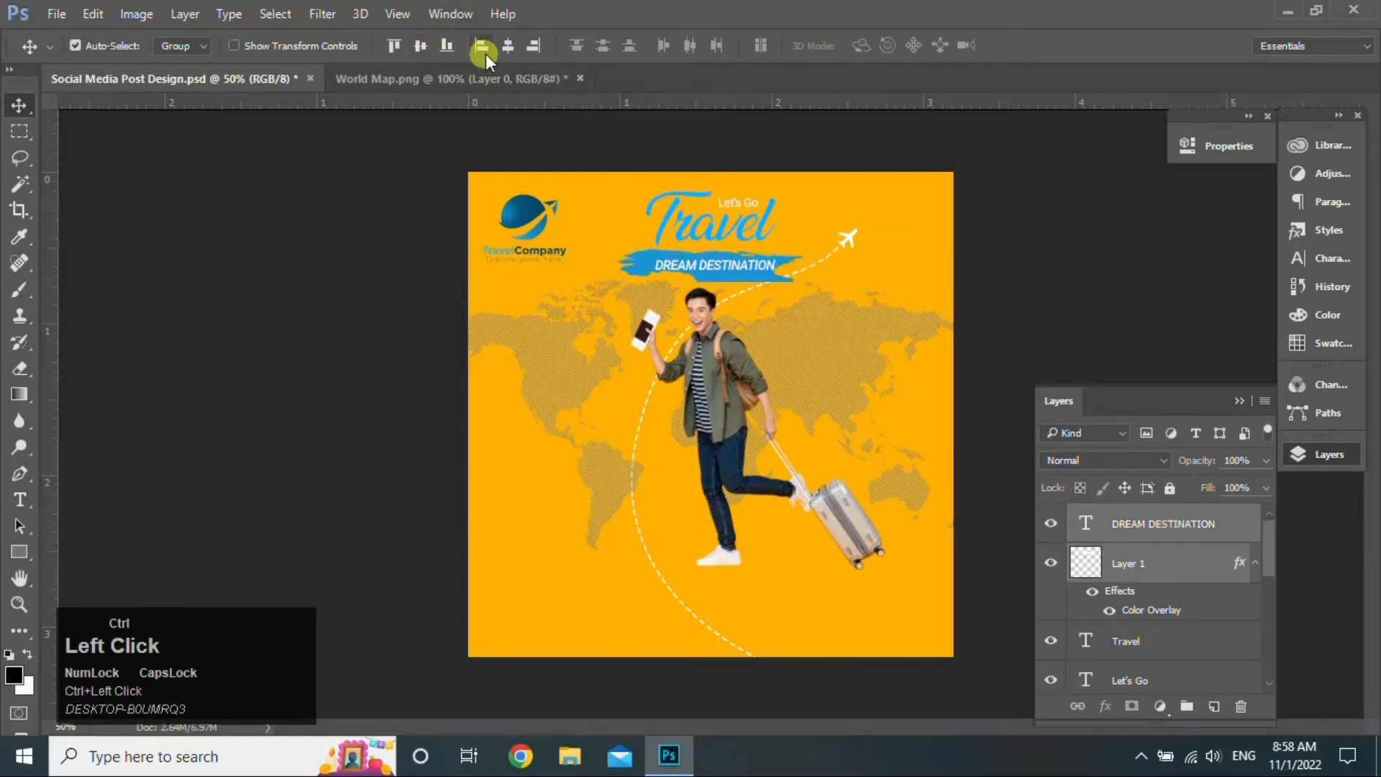
pyautogui.click(502, 44)
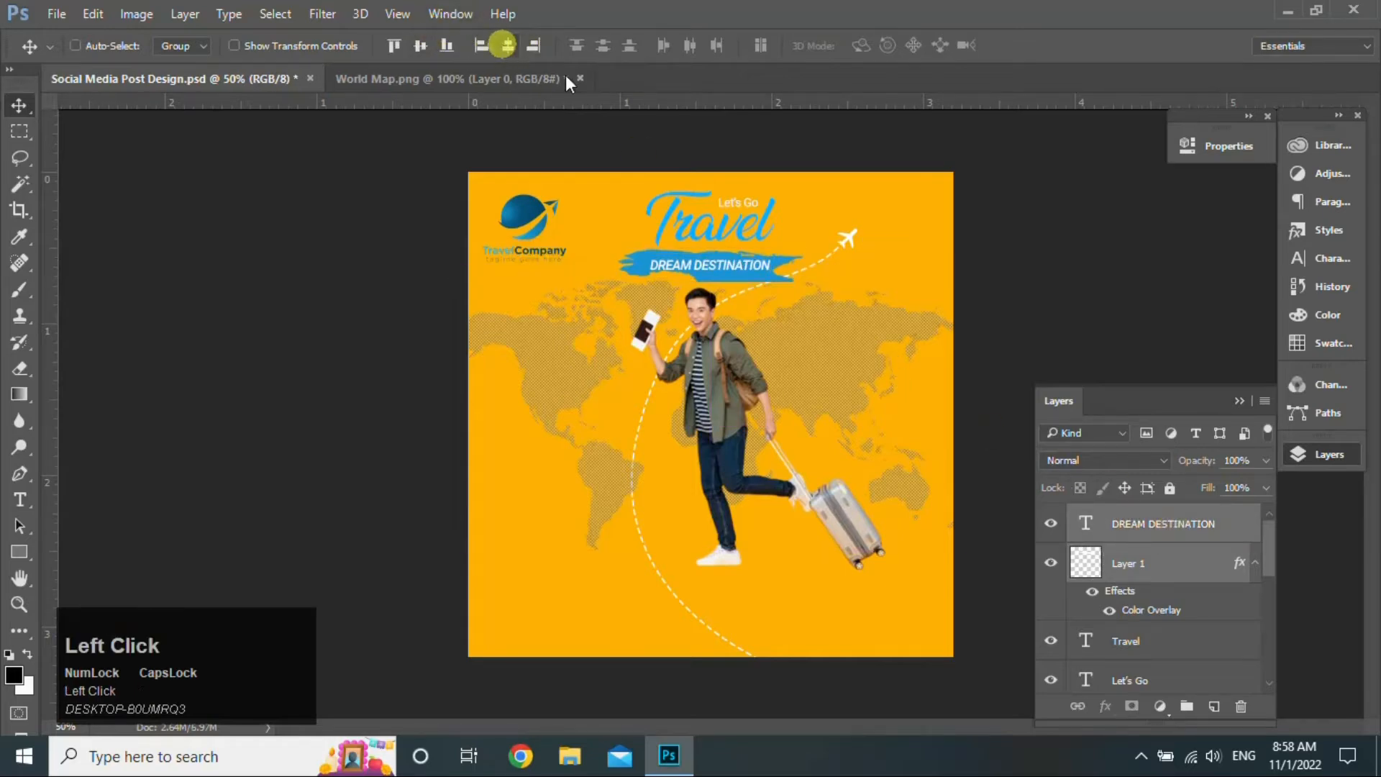
pyautogui.click(1195, 574)
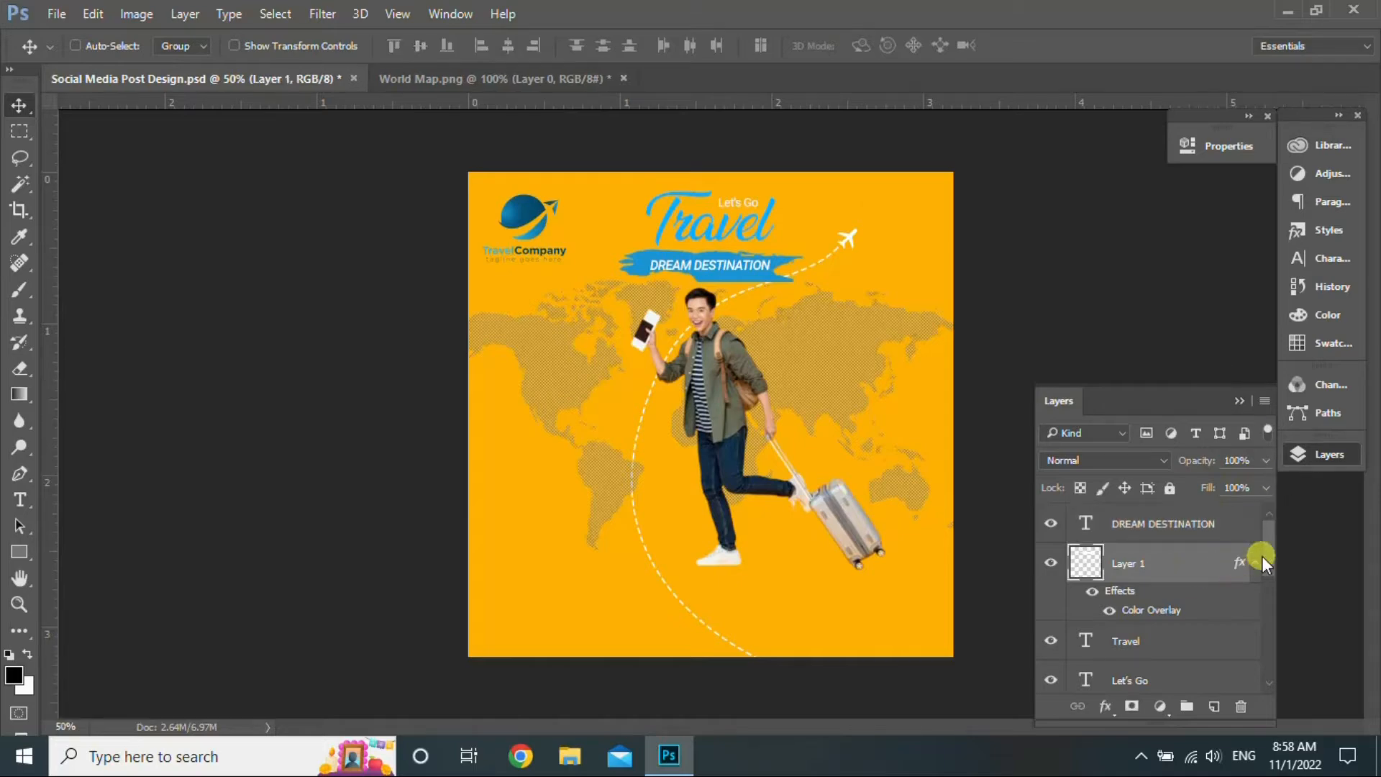
pyautogui.moveTo(1268, 559); pyautogui.dragTo(1267, 672)
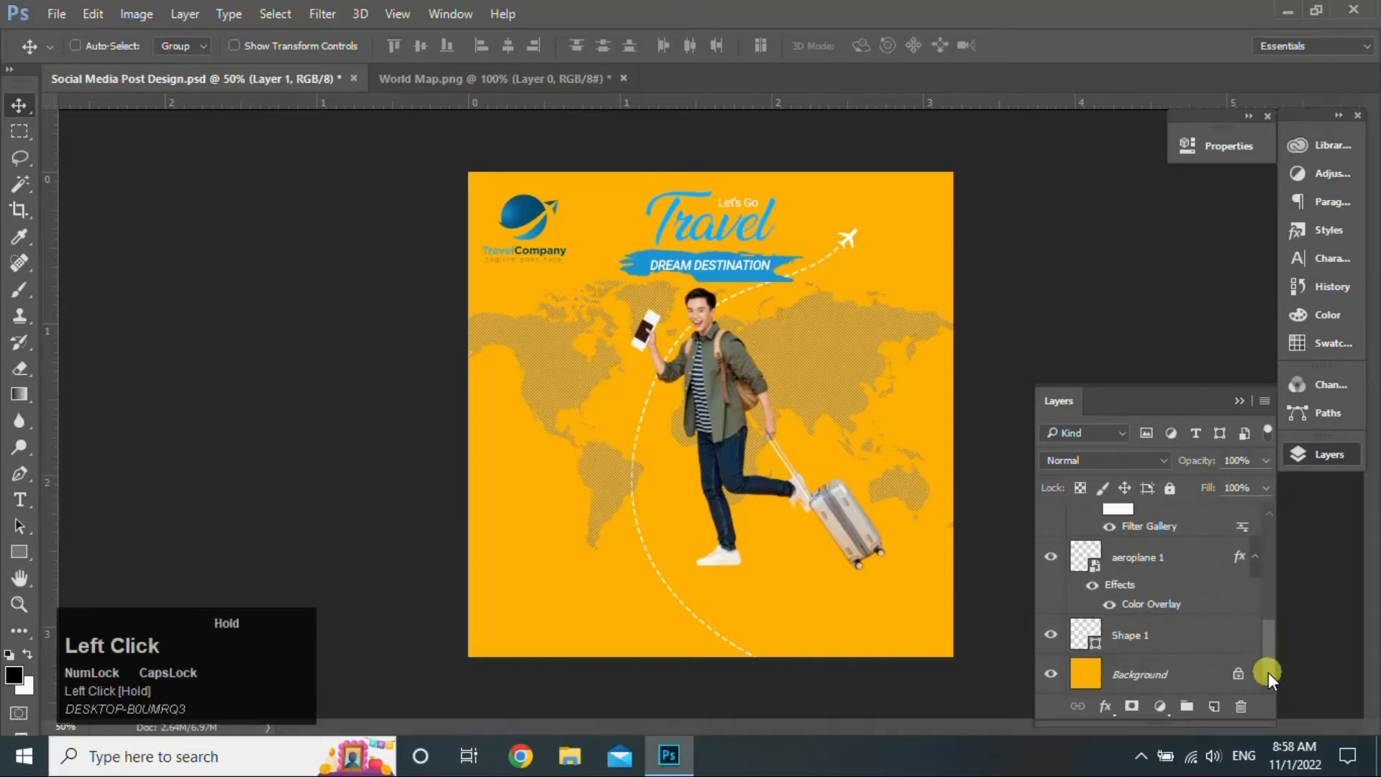
# - Drag the end anchor of the dashed Shape 1 path up toward the aeroplane
pyautogui.click(1191, 635)
pyautogui.click(19, 478)
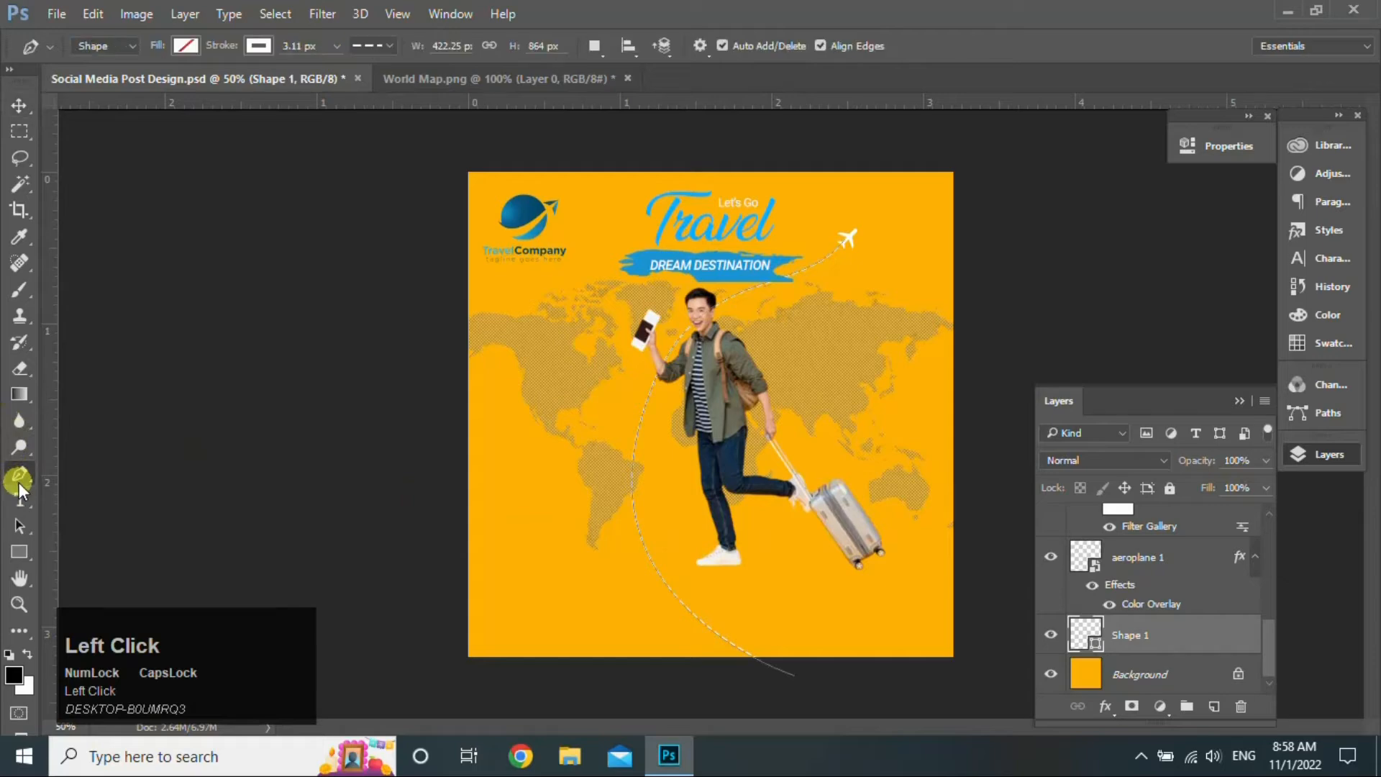
pyautogui.moveTo(848, 246); pyautogui.dragTo(860, 252)
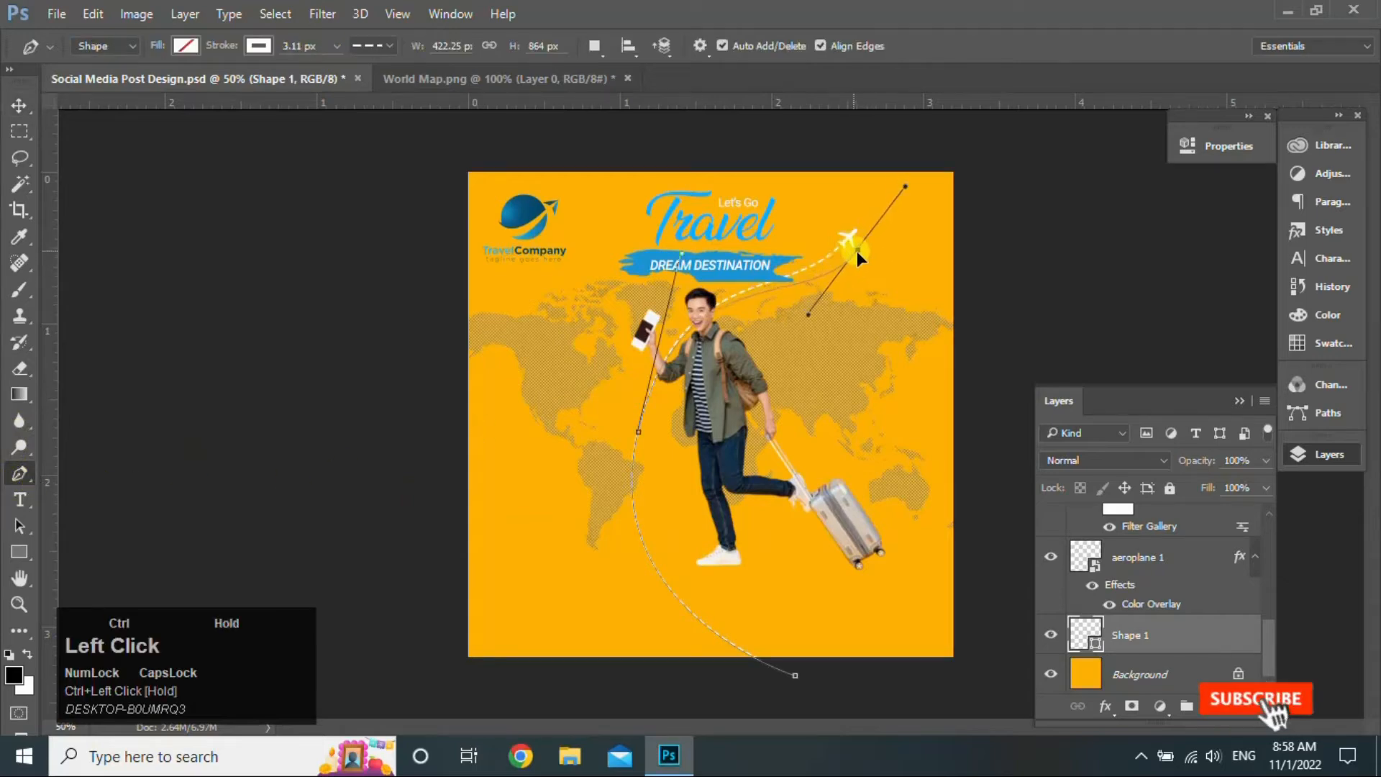
# - Move the aeroplane 1 layer onto the new tip of the dashed path
pyautogui.click(18, 108)
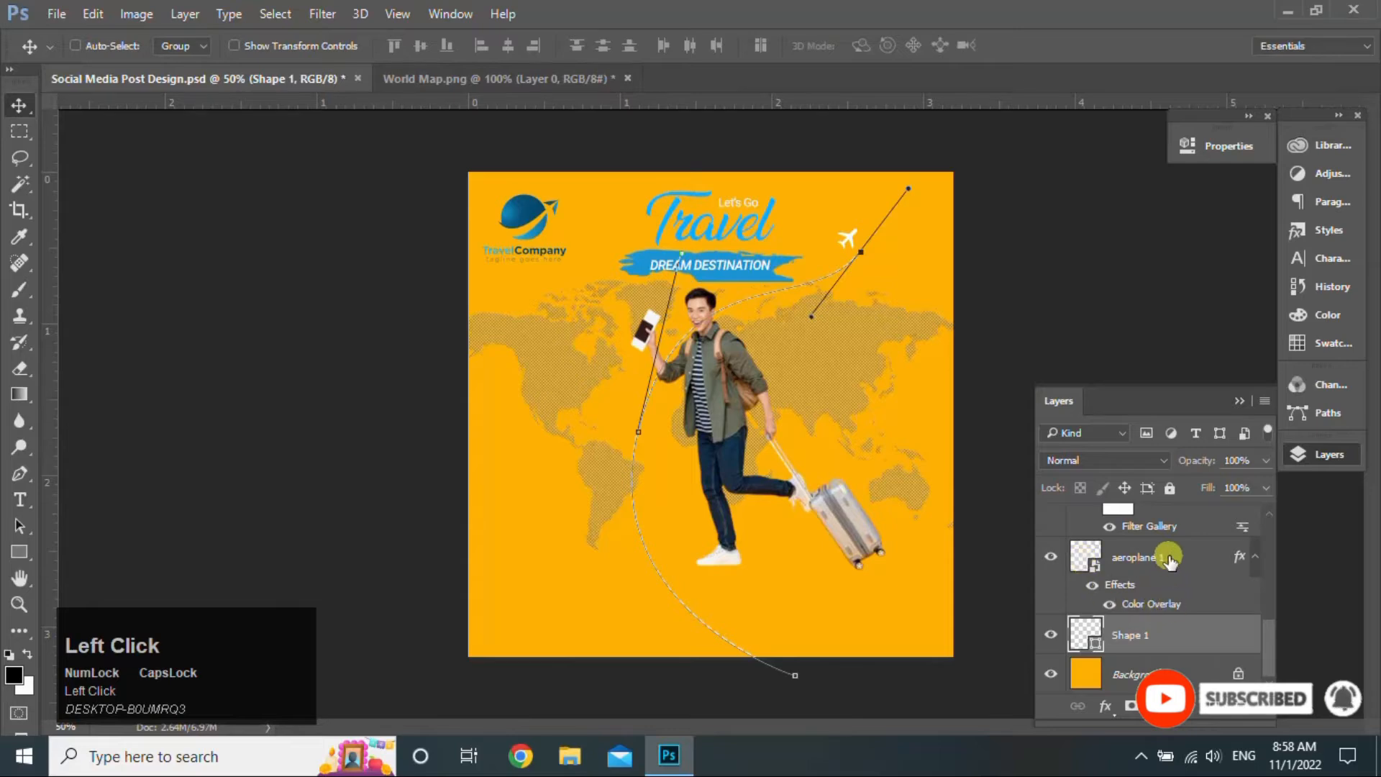
pyautogui.click(1169, 558)
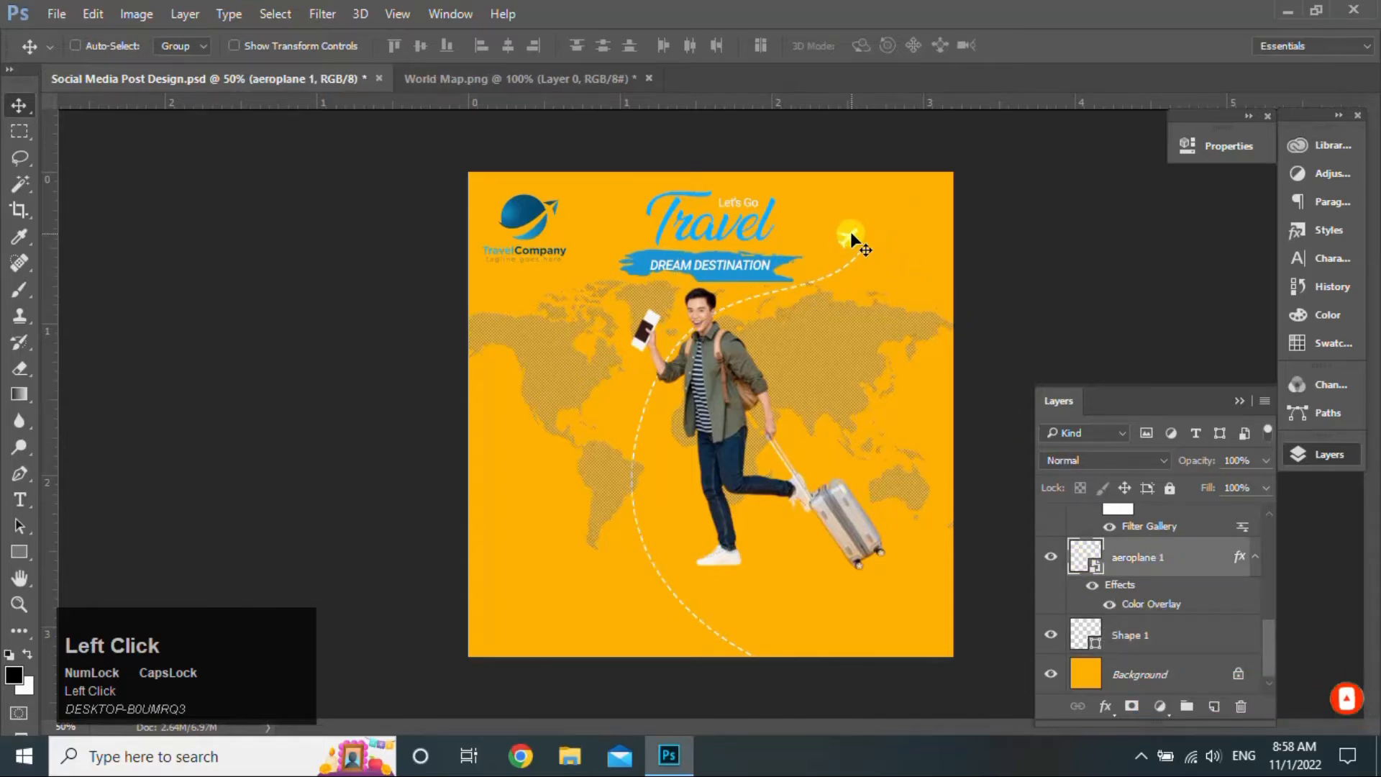
pyautogui.moveTo(852, 234); pyautogui.dragTo(870, 250)
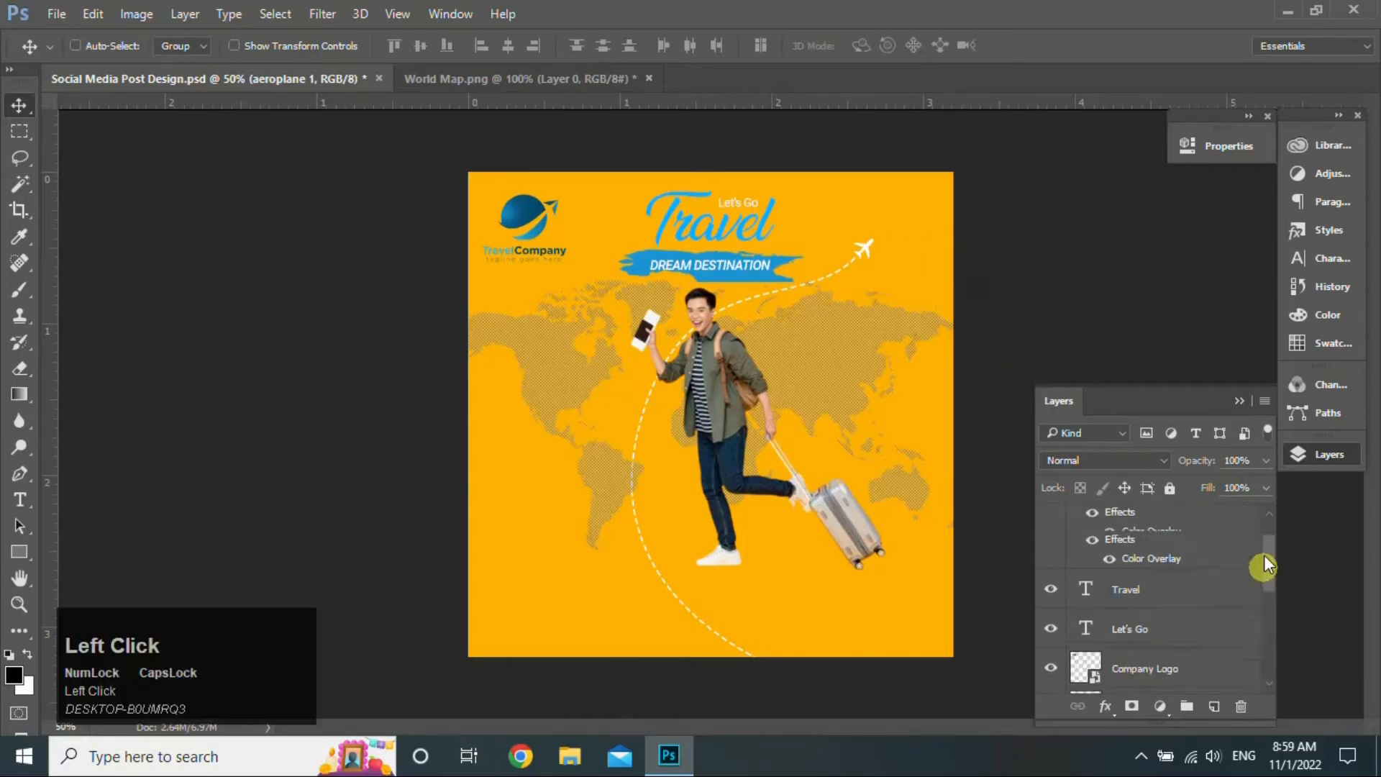
pyautogui.scroll(2, 1263, 555)
pyautogui.click(1124, 522)
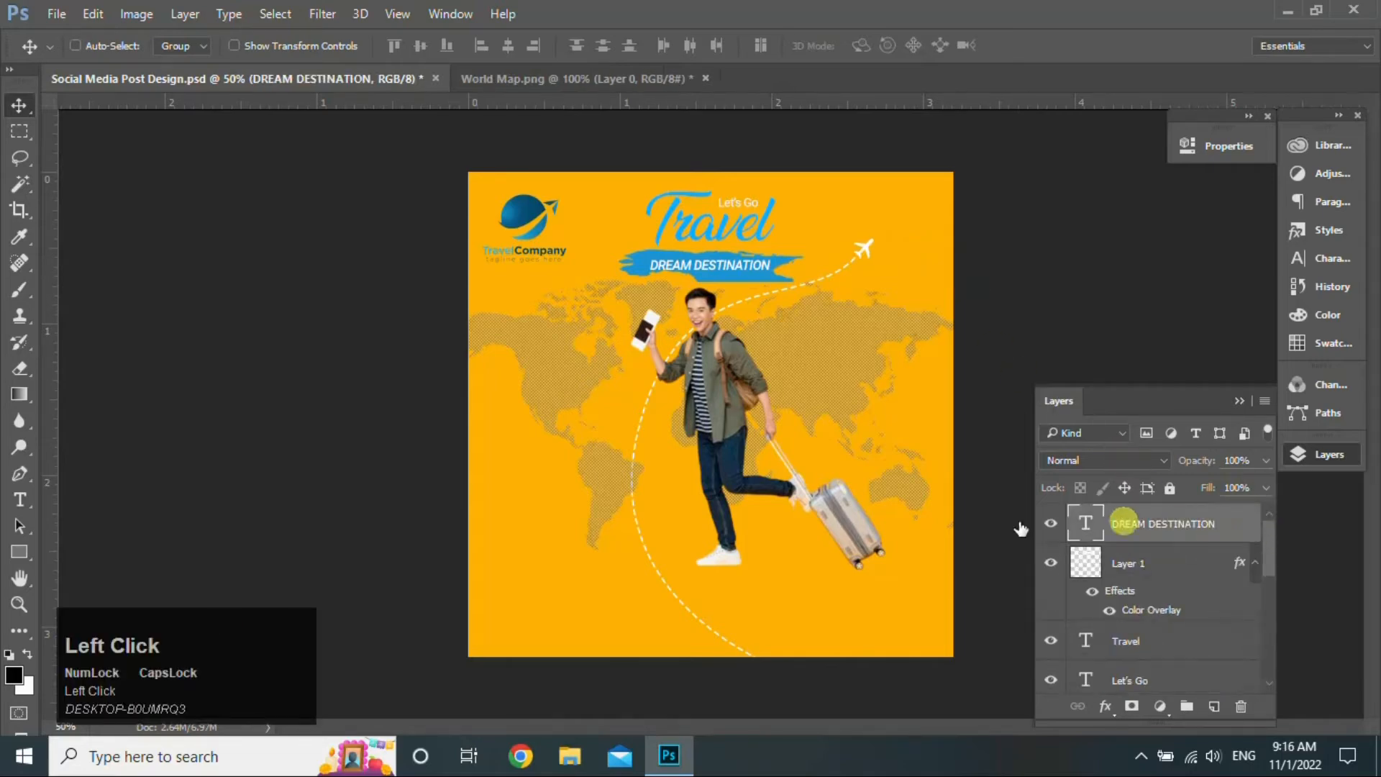
# - Draw a 124 × 124 px circle filled with dark blue #015a8a on the lower-left map
pyautogui.rightClick(27, 548)
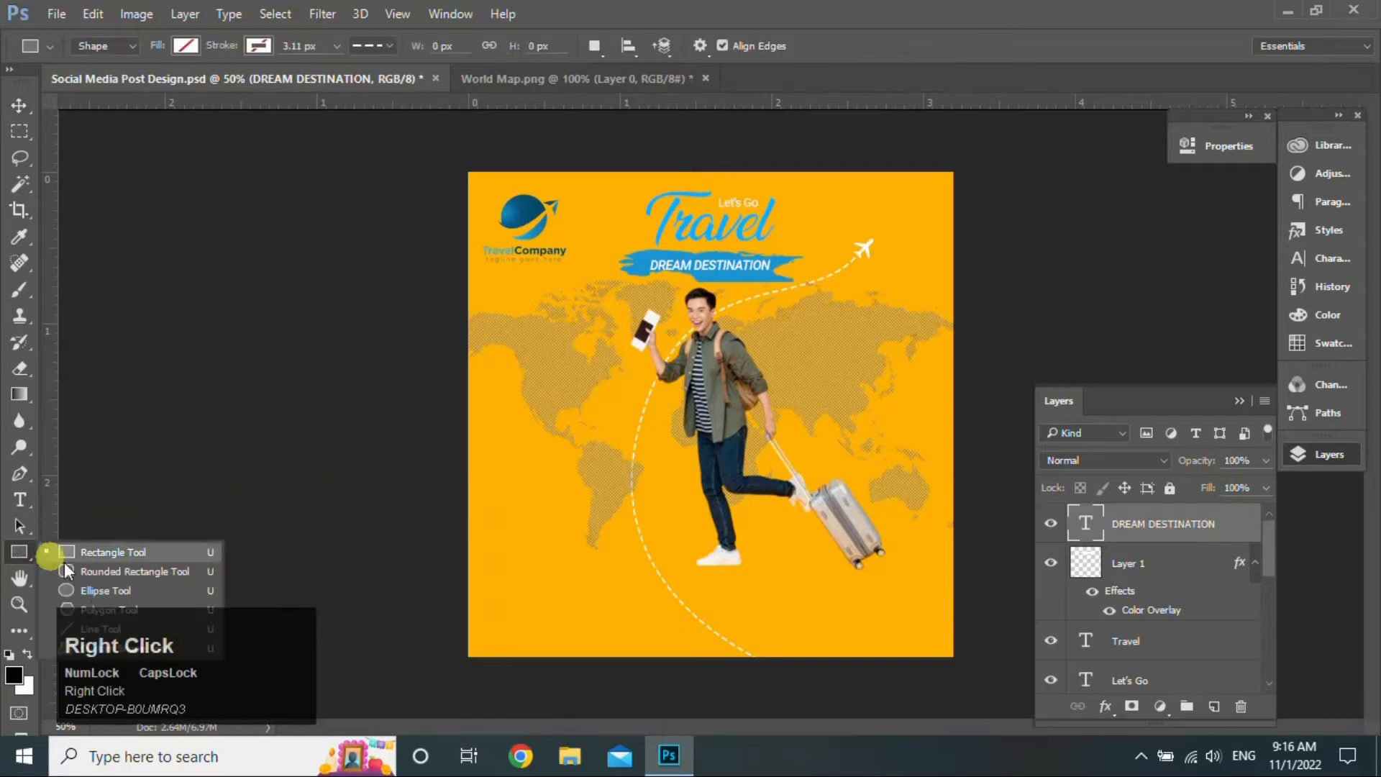
pyautogui.click(92, 590)
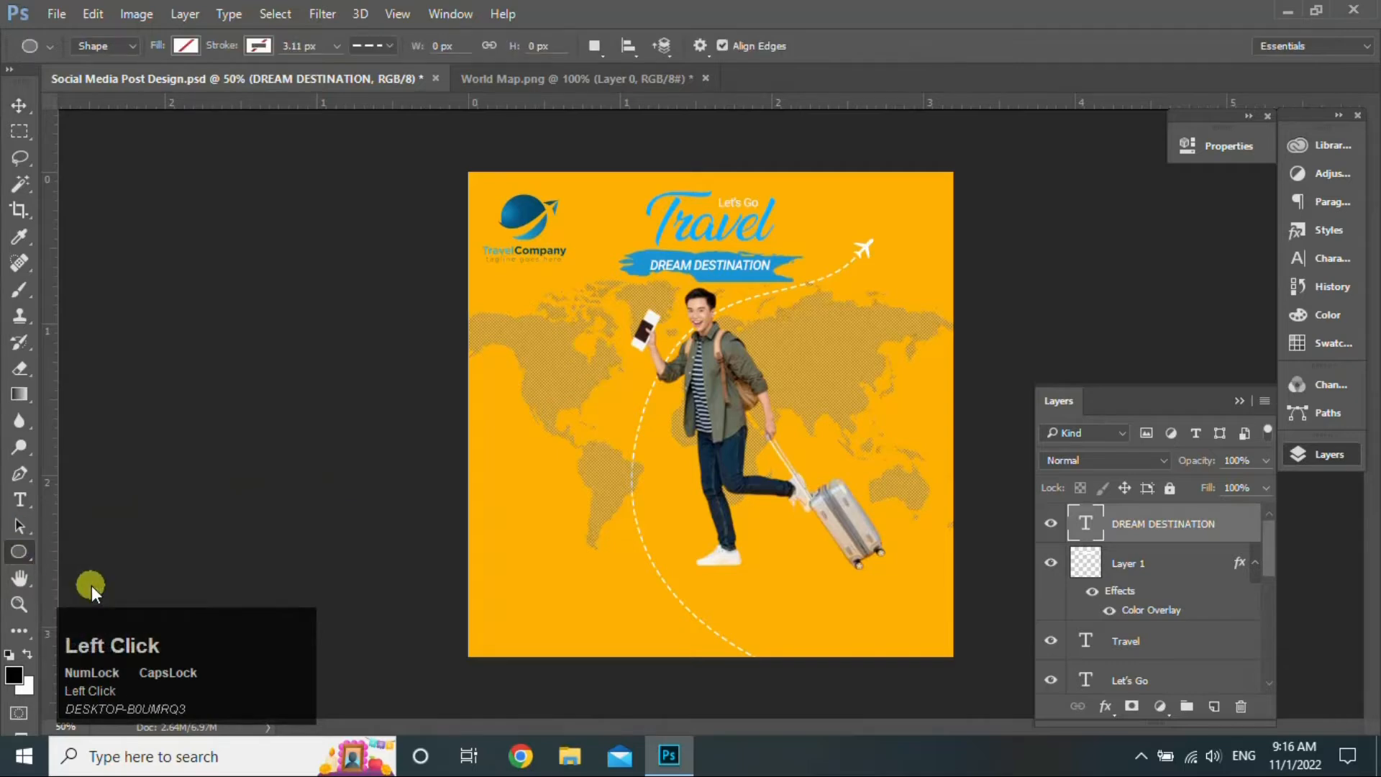
pyautogui.click(182, 48)
pyautogui.click(283, 86)
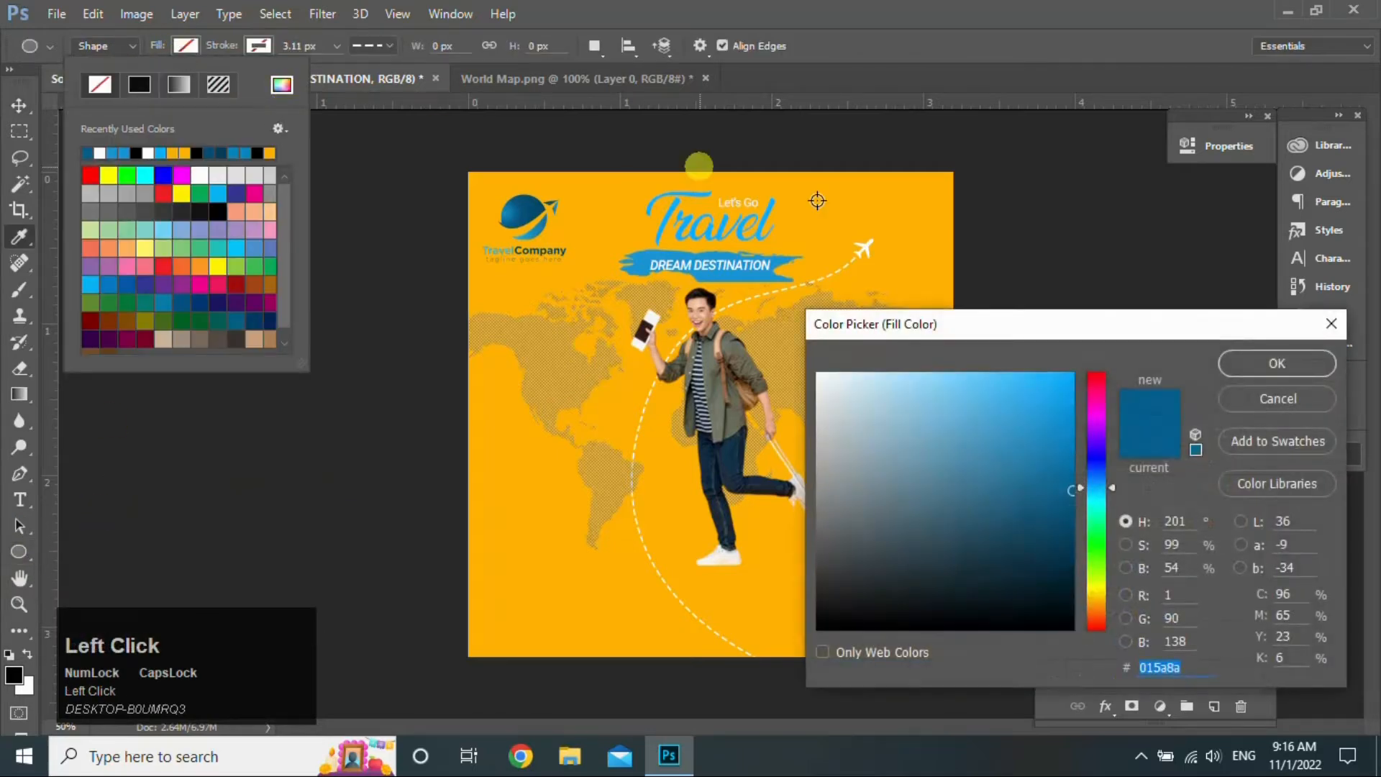
pyautogui.click(1263, 366)
pyautogui.moveTo(503, 475); pyautogui.dragTo(565, 546)
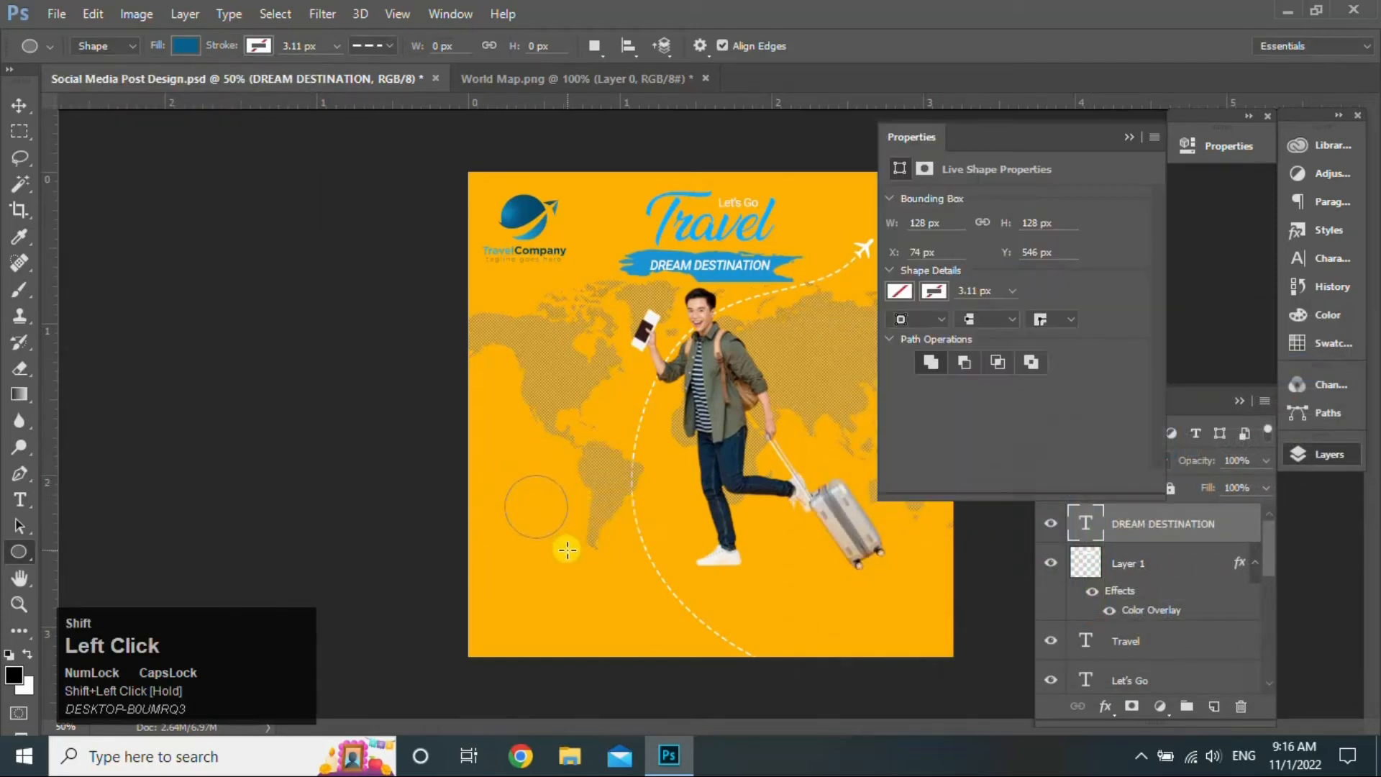
pyautogui.click(1128, 137)
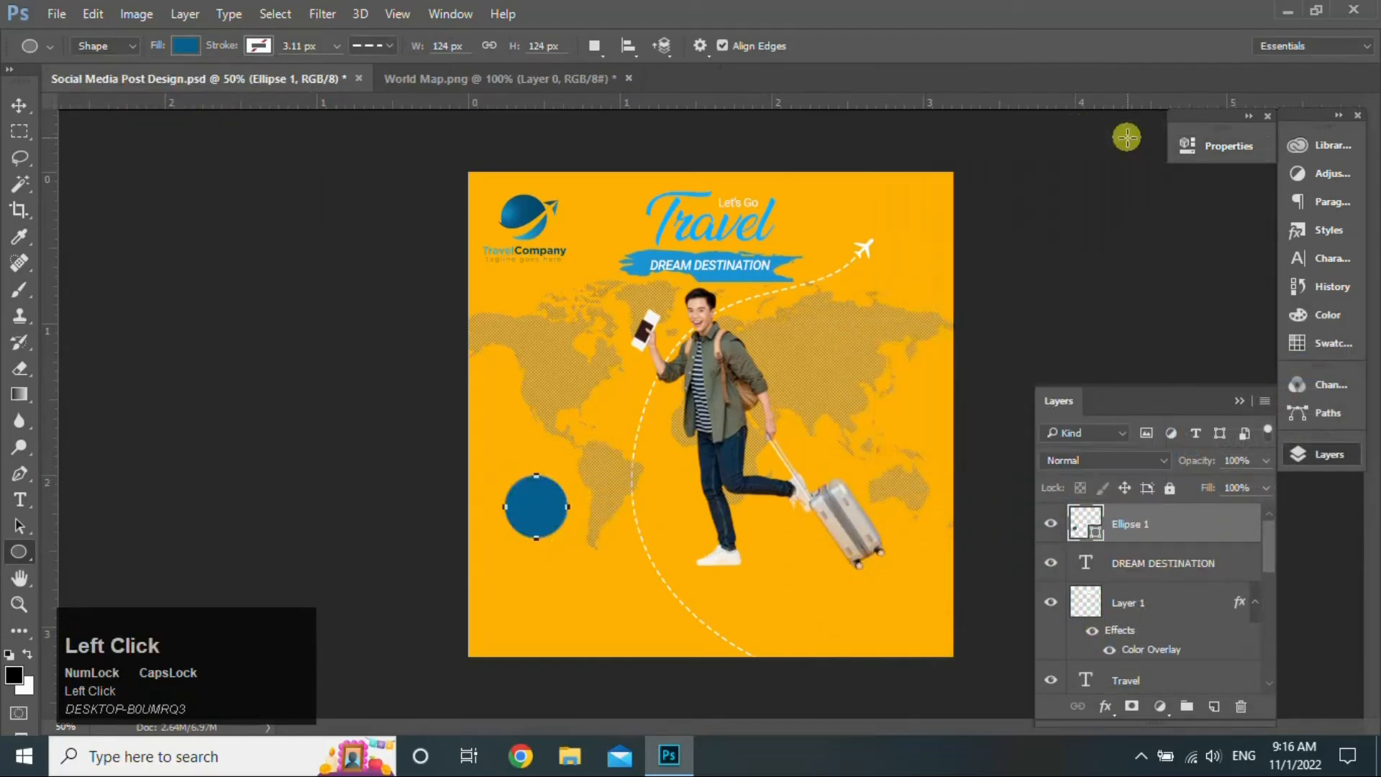
pyautogui.click(19, 108)
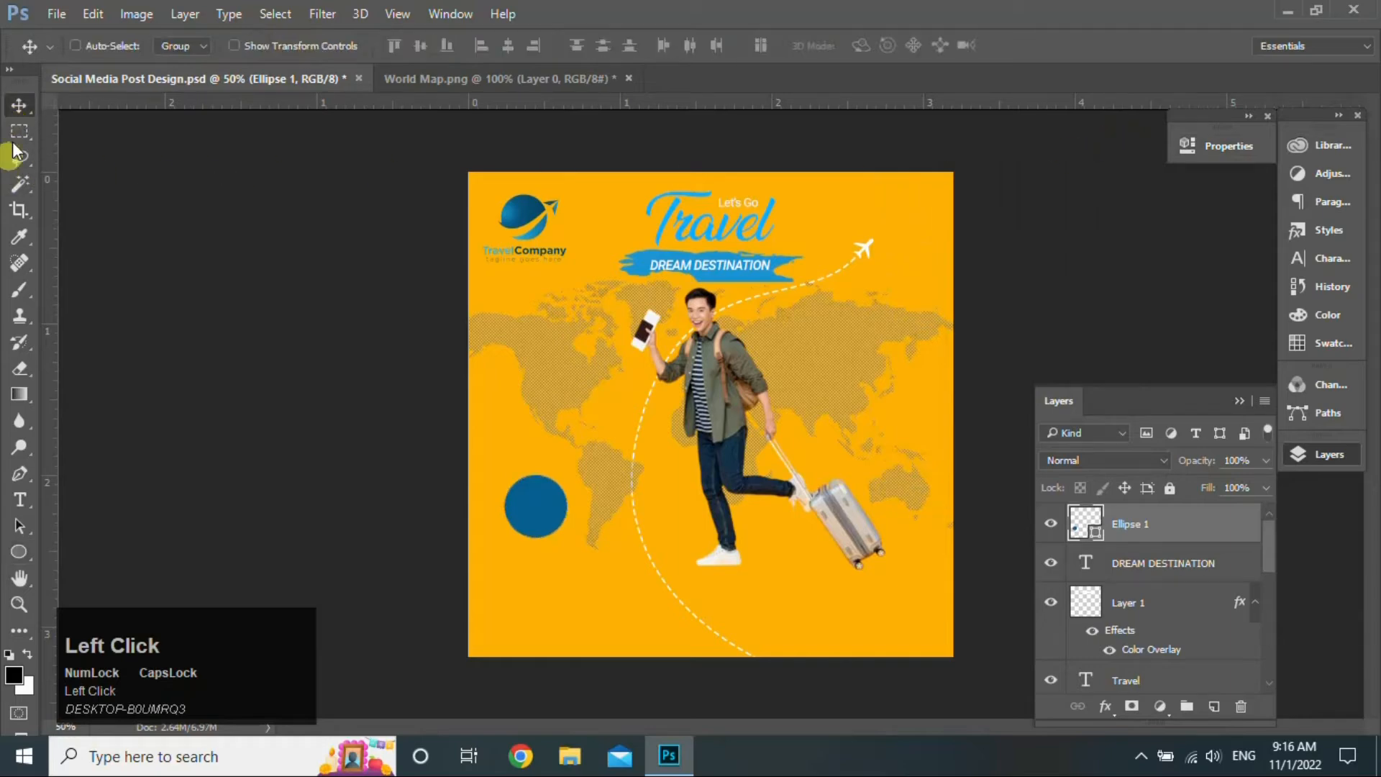
# - Add white '30%' text below the circle, with a Light Italic percent sign and a heavier 30
pyautogui.click(19, 500)
pyautogui.click(526, 580)
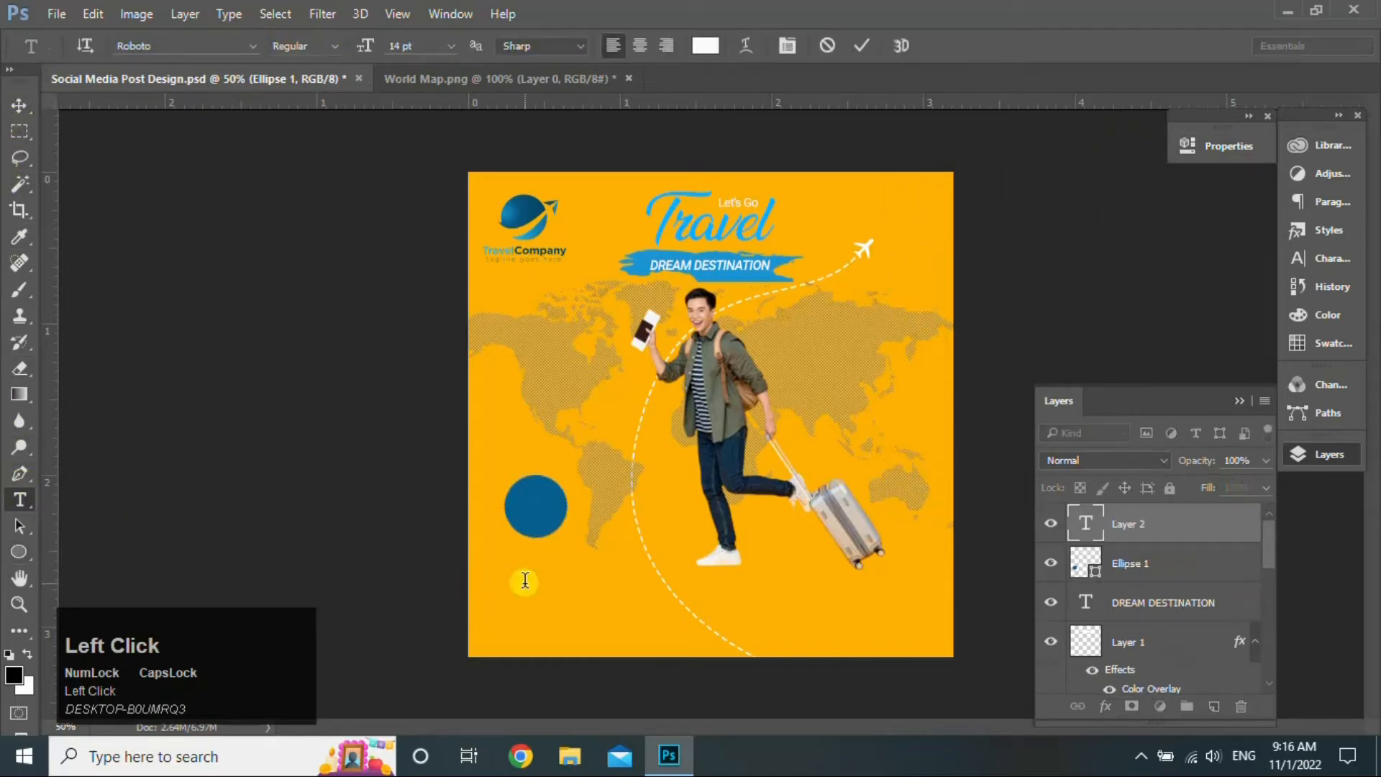
pyautogui.write('30%')
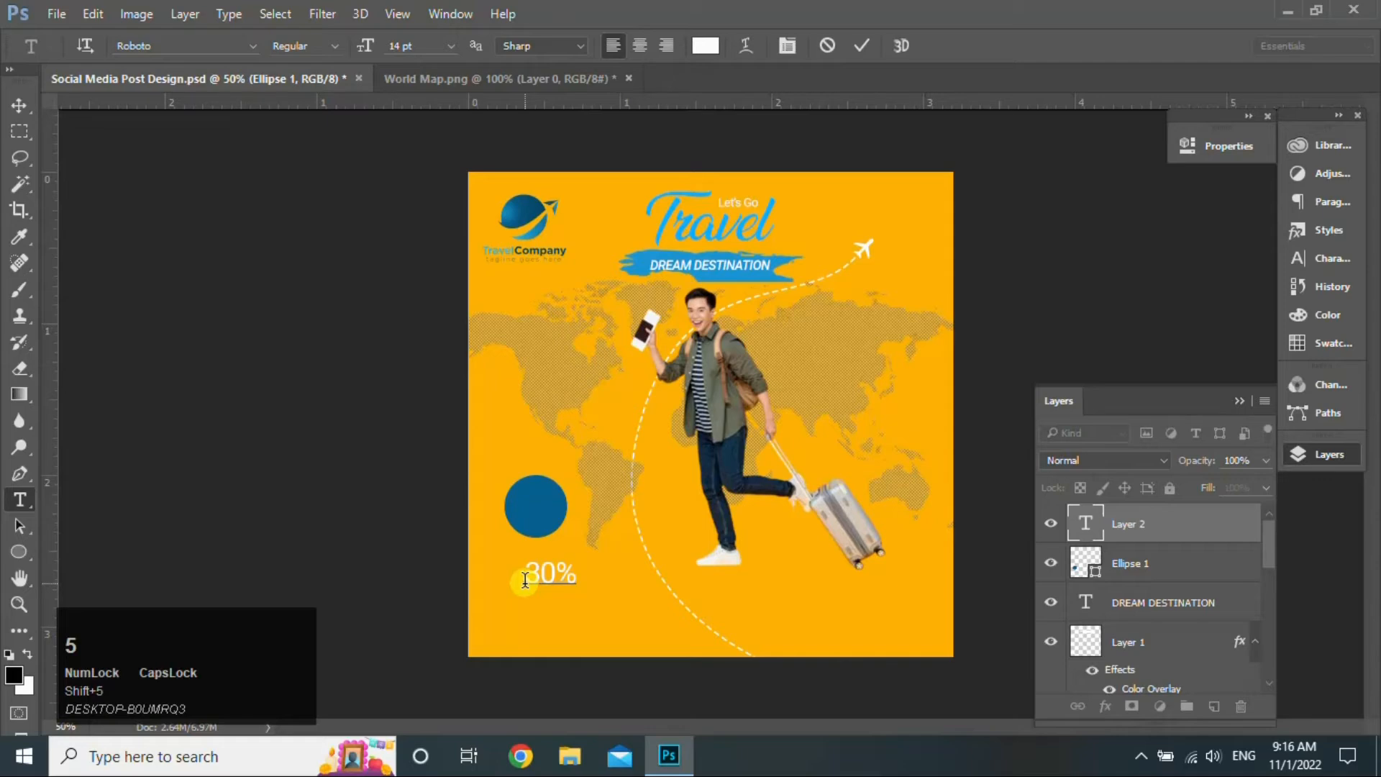
pyautogui.moveTo(561, 573); pyautogui.dragTo(579, 573)
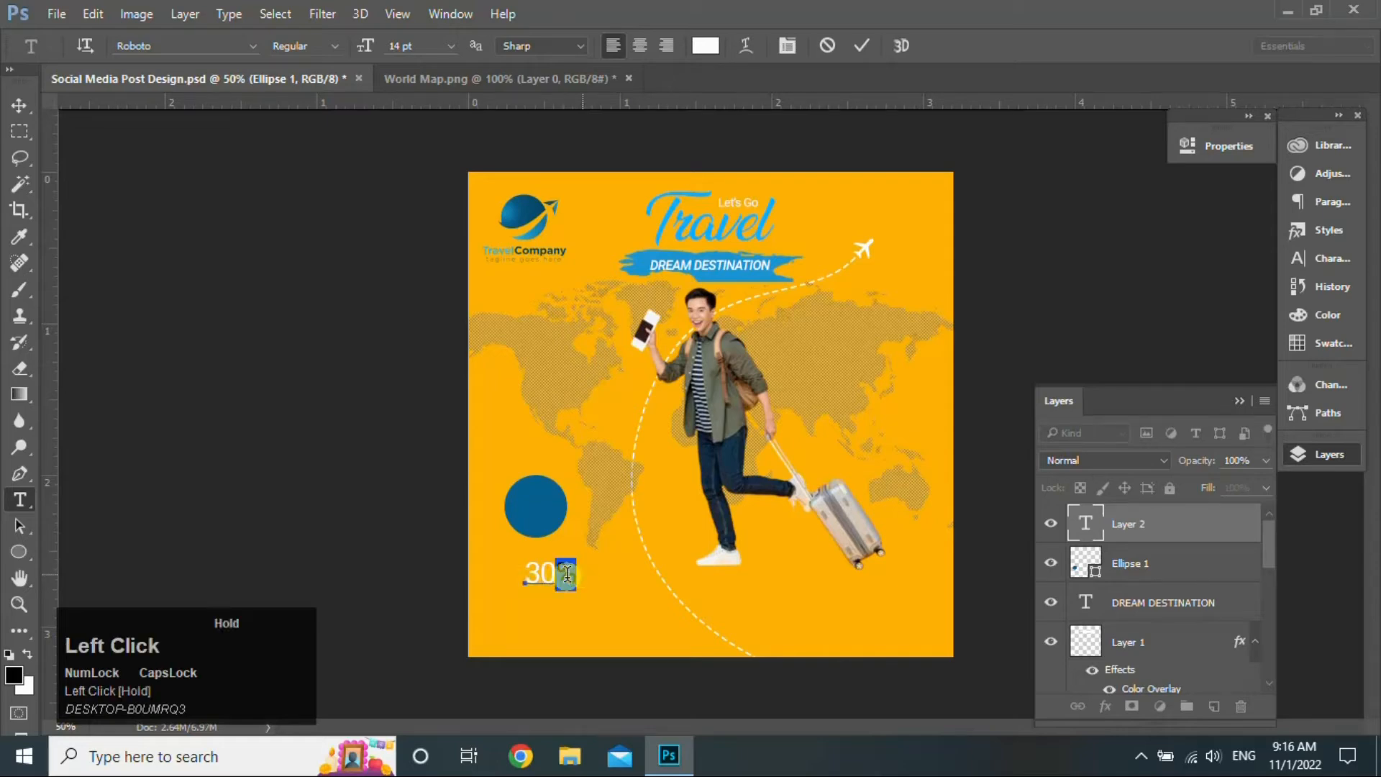
pyautogui.click(327, 45)
pyautogui.click(355, 113)
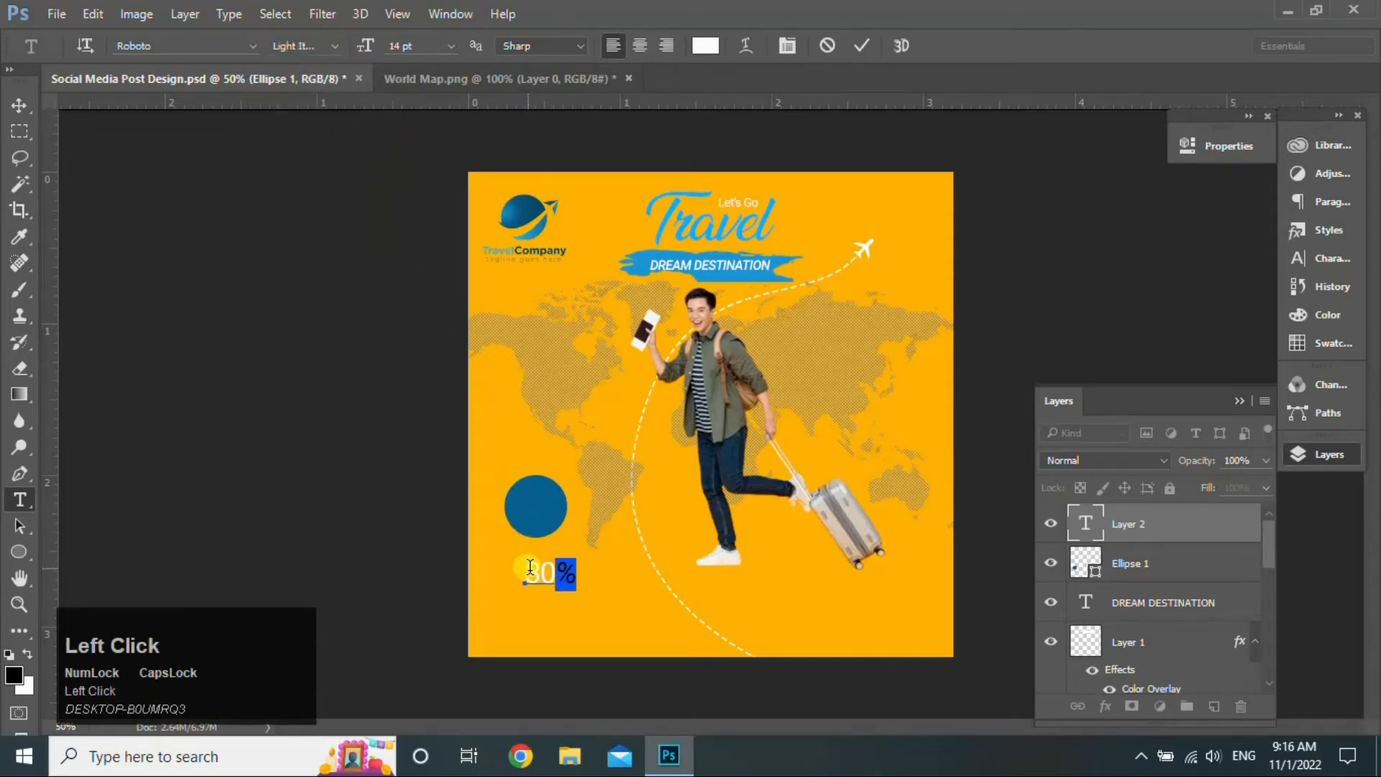
pyautogui.moveTo(525, 574); pyautogui.dragTo(556, 574)
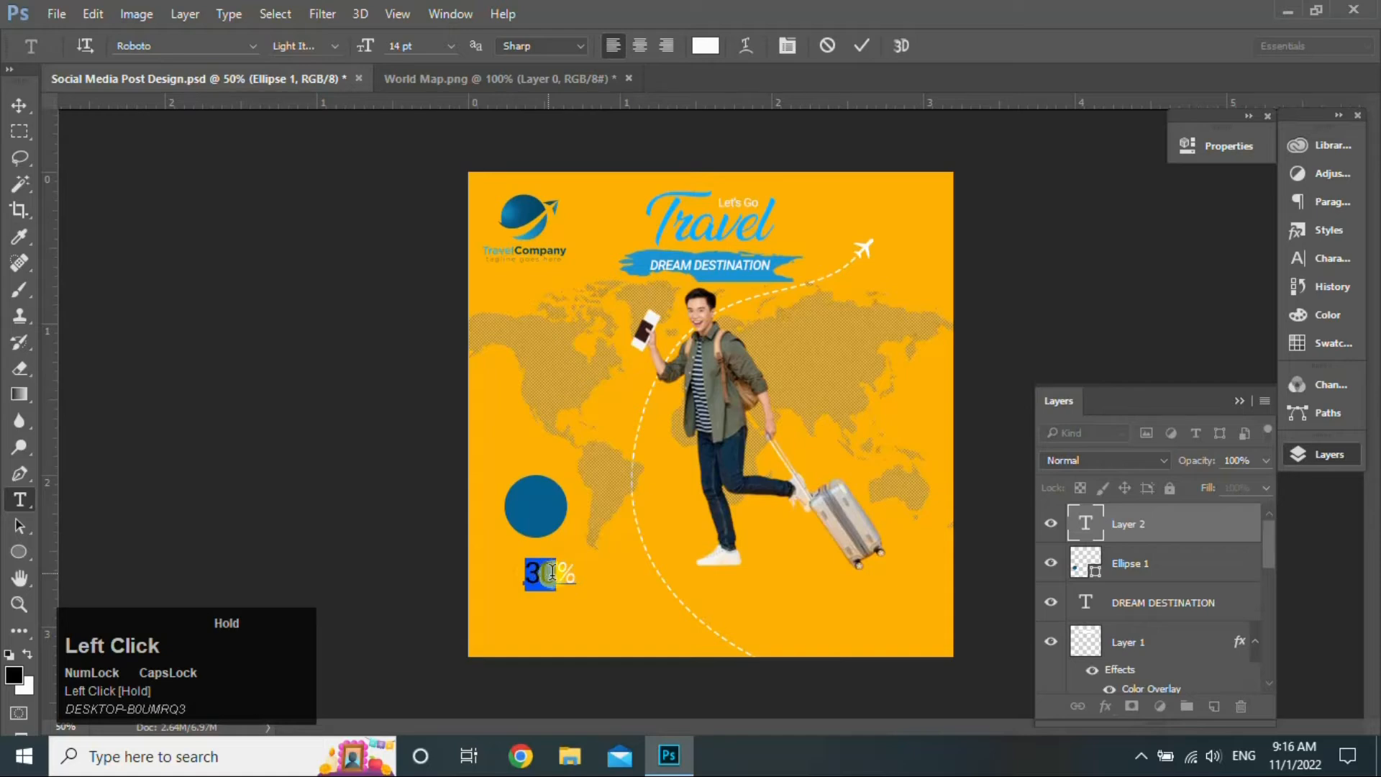
pyautogui.click(334, 47)
pyautogui.click(374, 163)
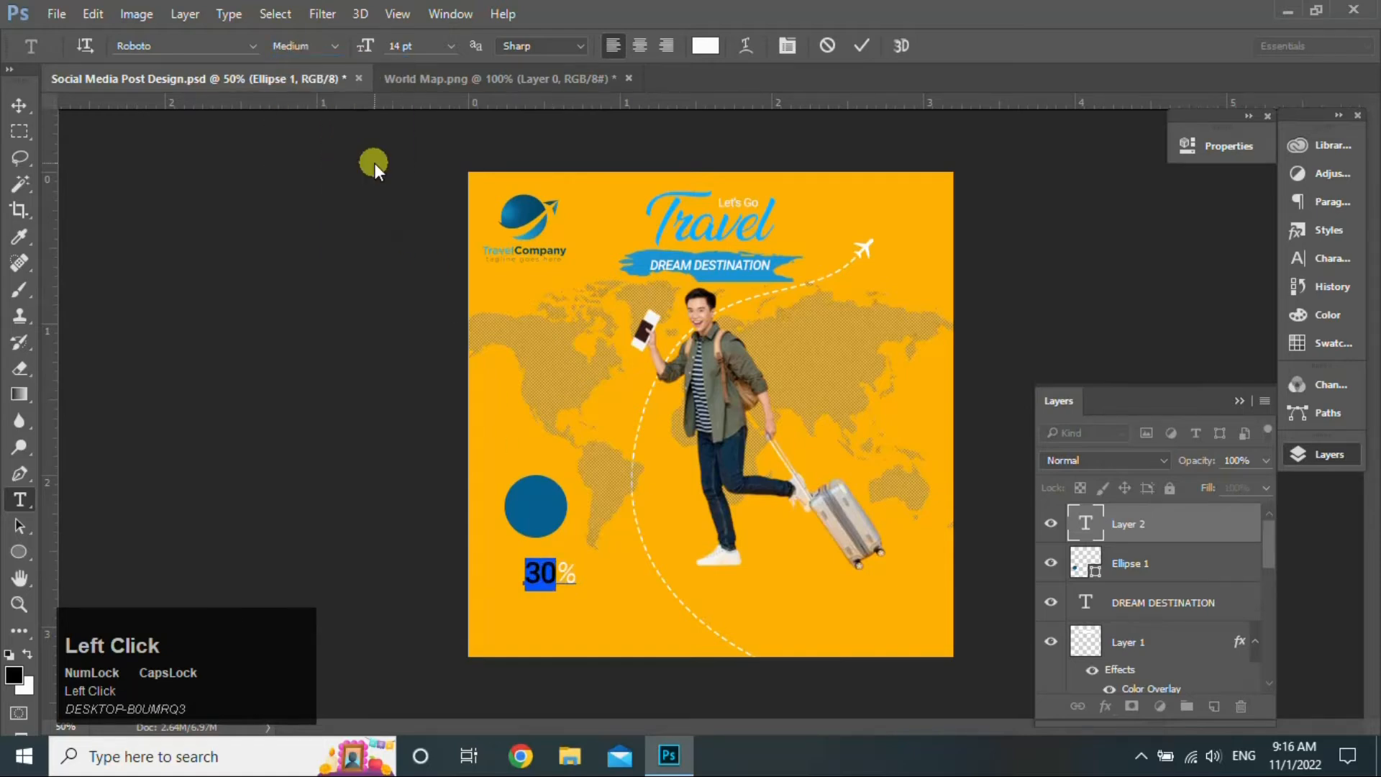
pyautogui.click(21, 105)
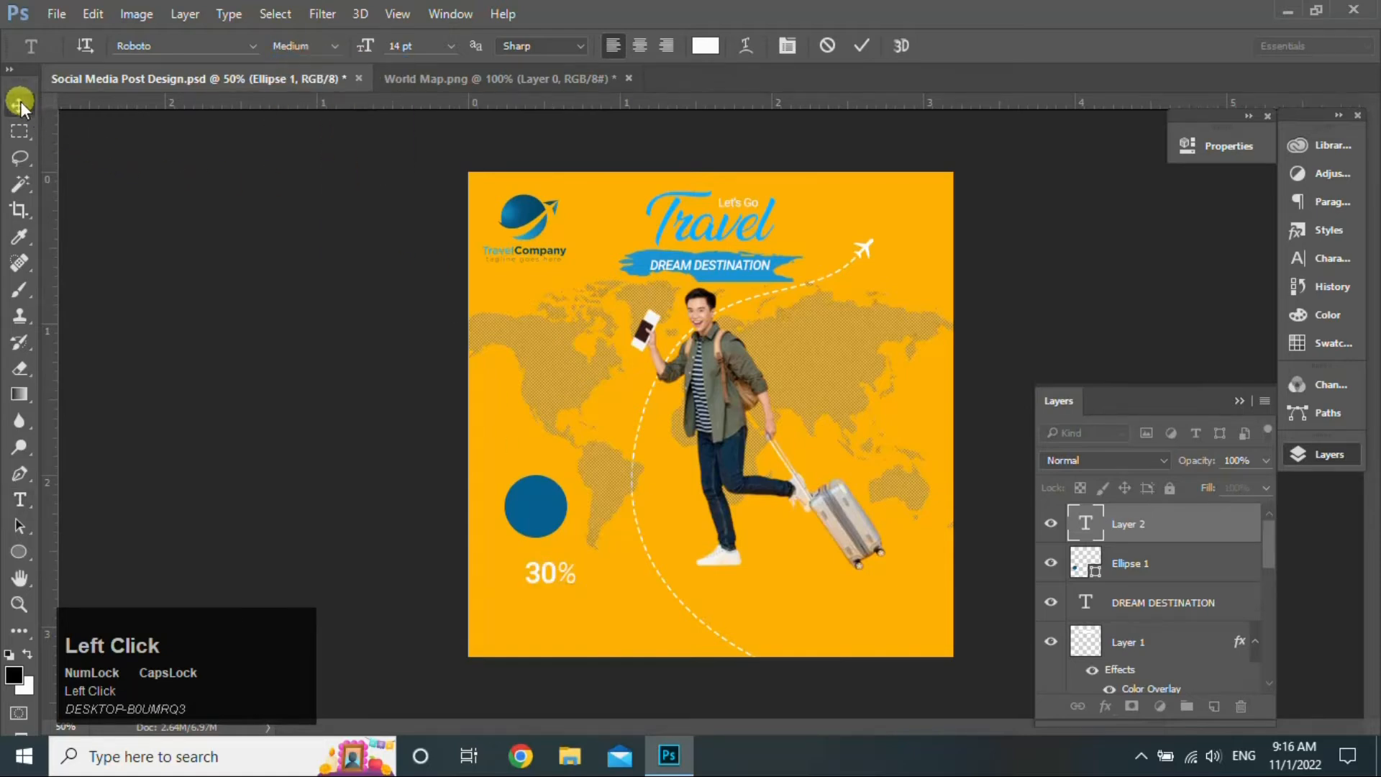
# - Add 'OFF' in Regular style beneath 30% and scale it to about 90%
pyautogui.click(28, 500)
pyautogui.click(531, 606)
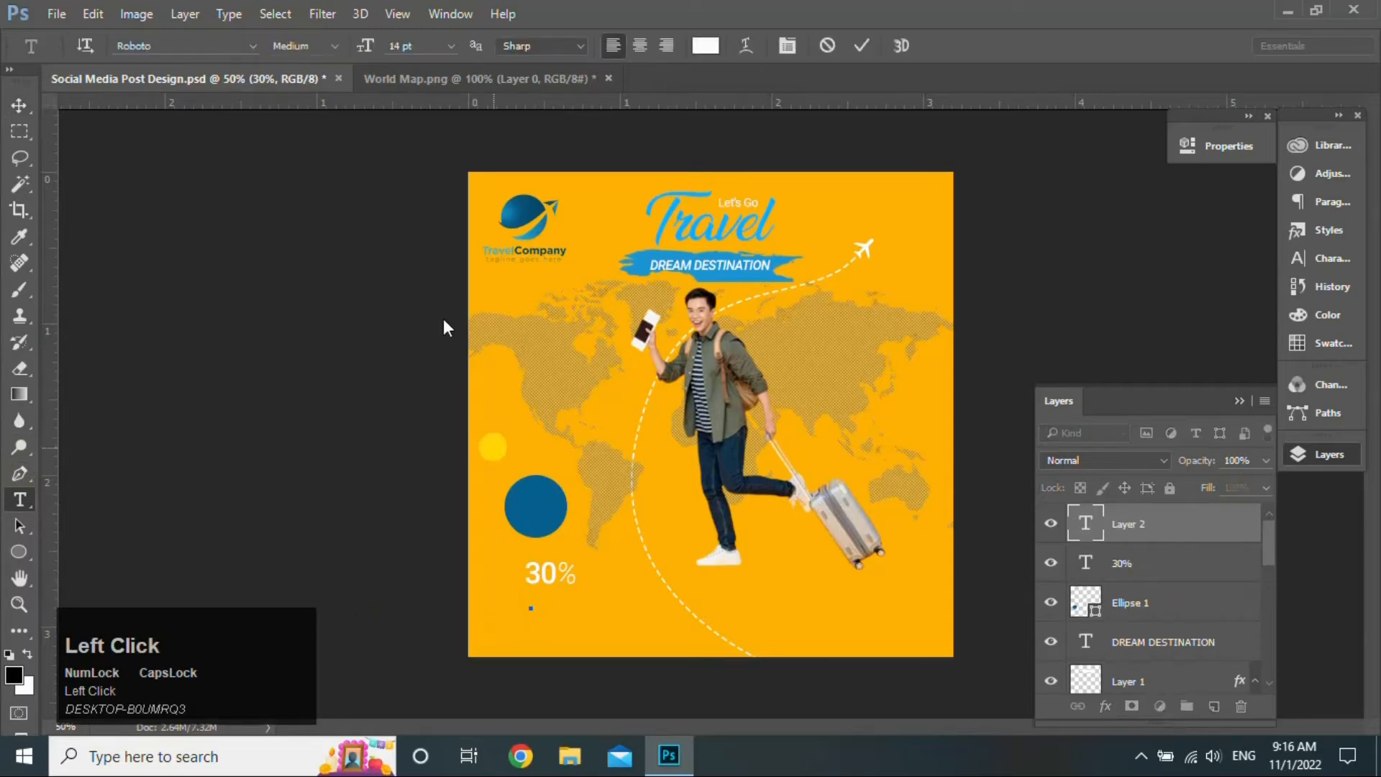
pyautogui.click(337, 47)
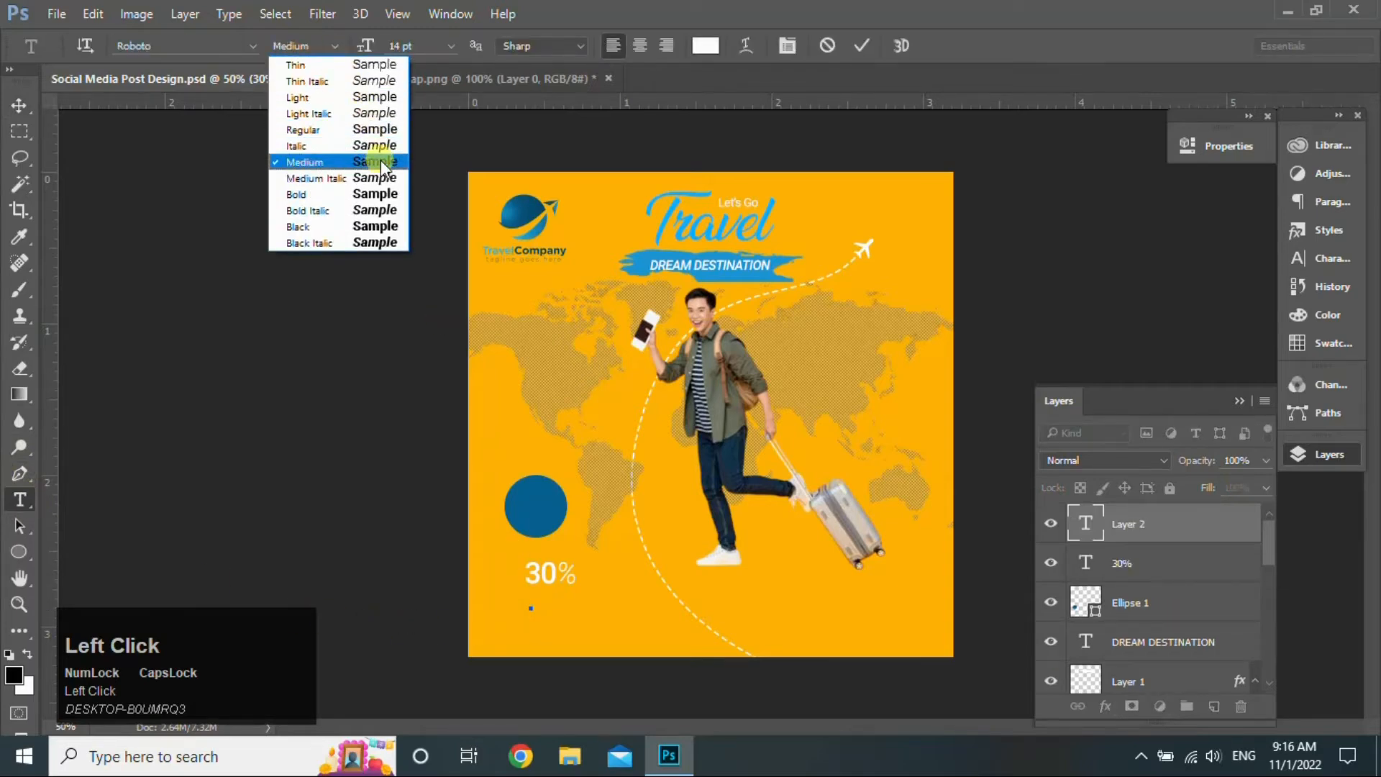
pyautogui.click(378, 131)
pyautogui.write('OFF')
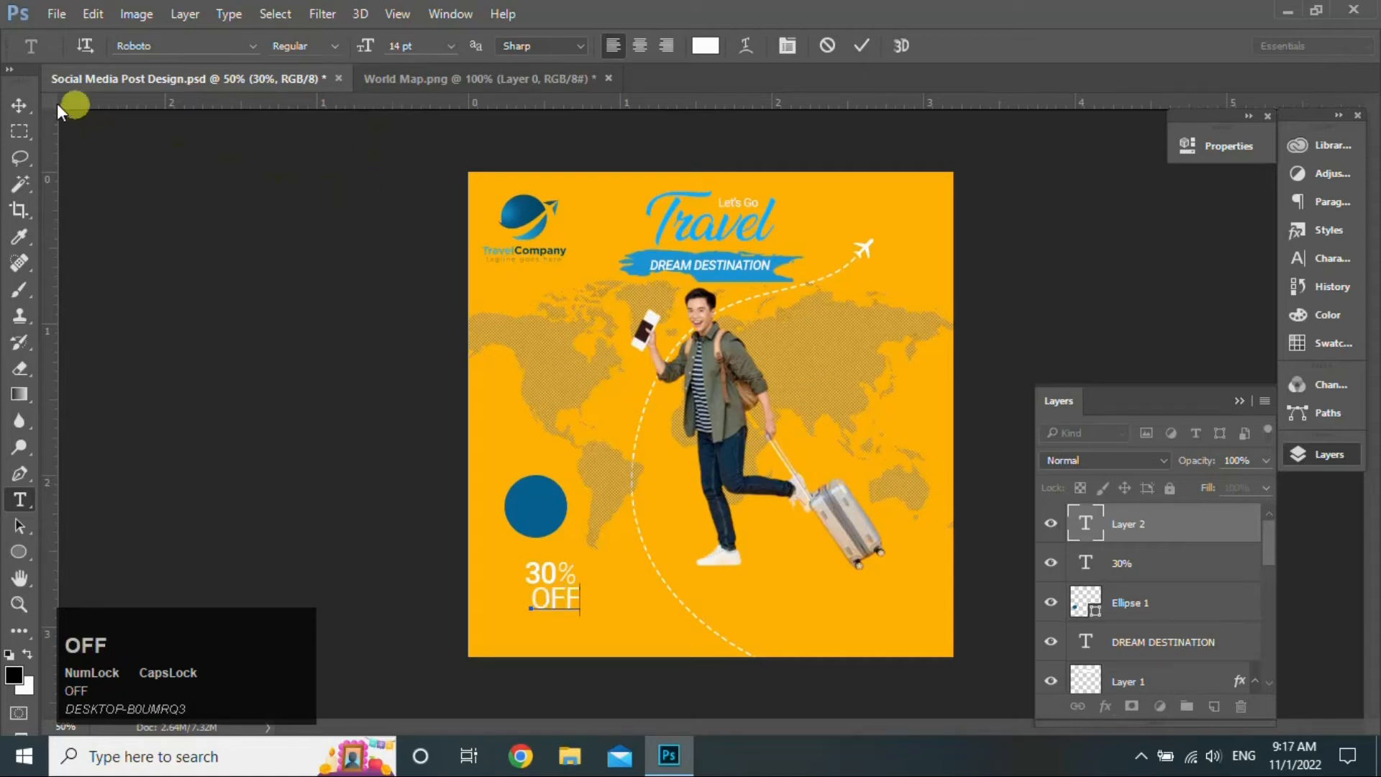
pyautogui.click(21, 106)
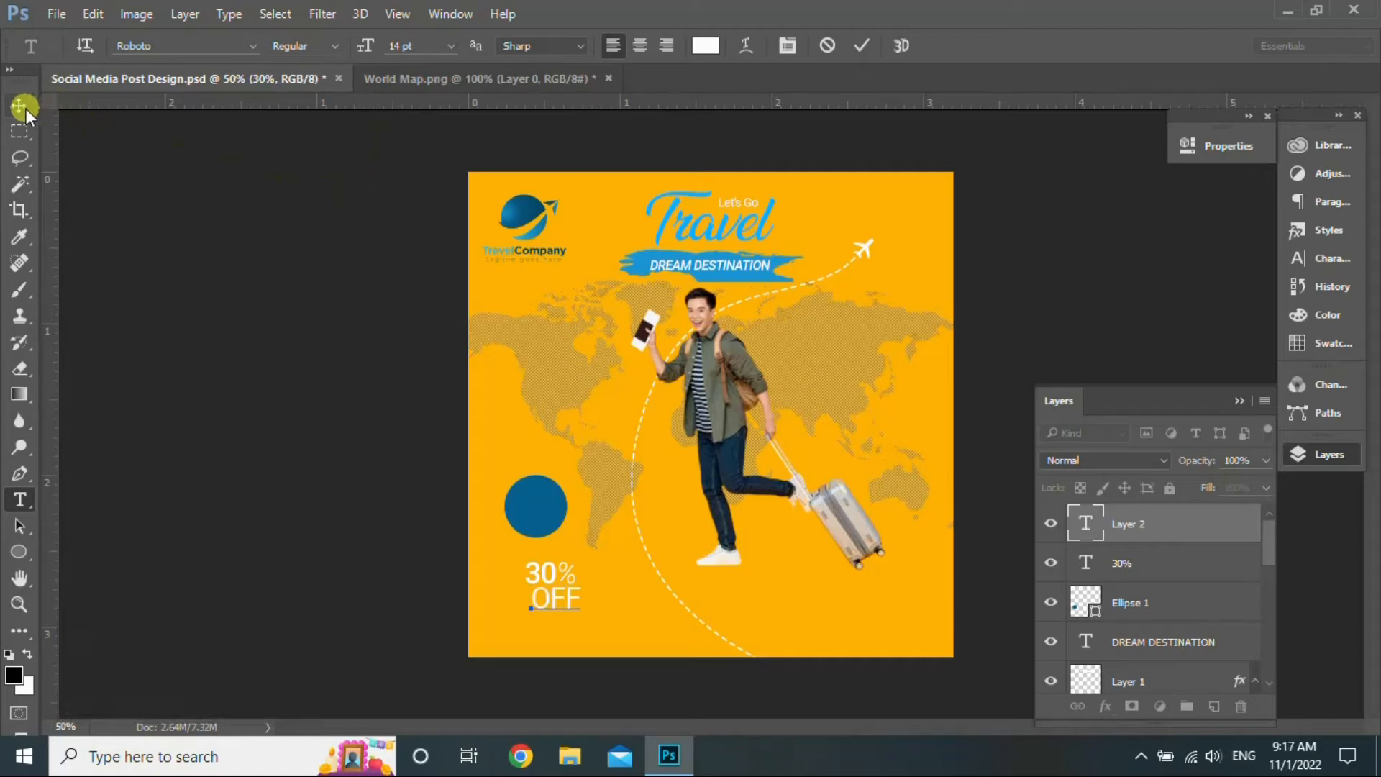
pyautogui.hotkey('ctrl', 't')
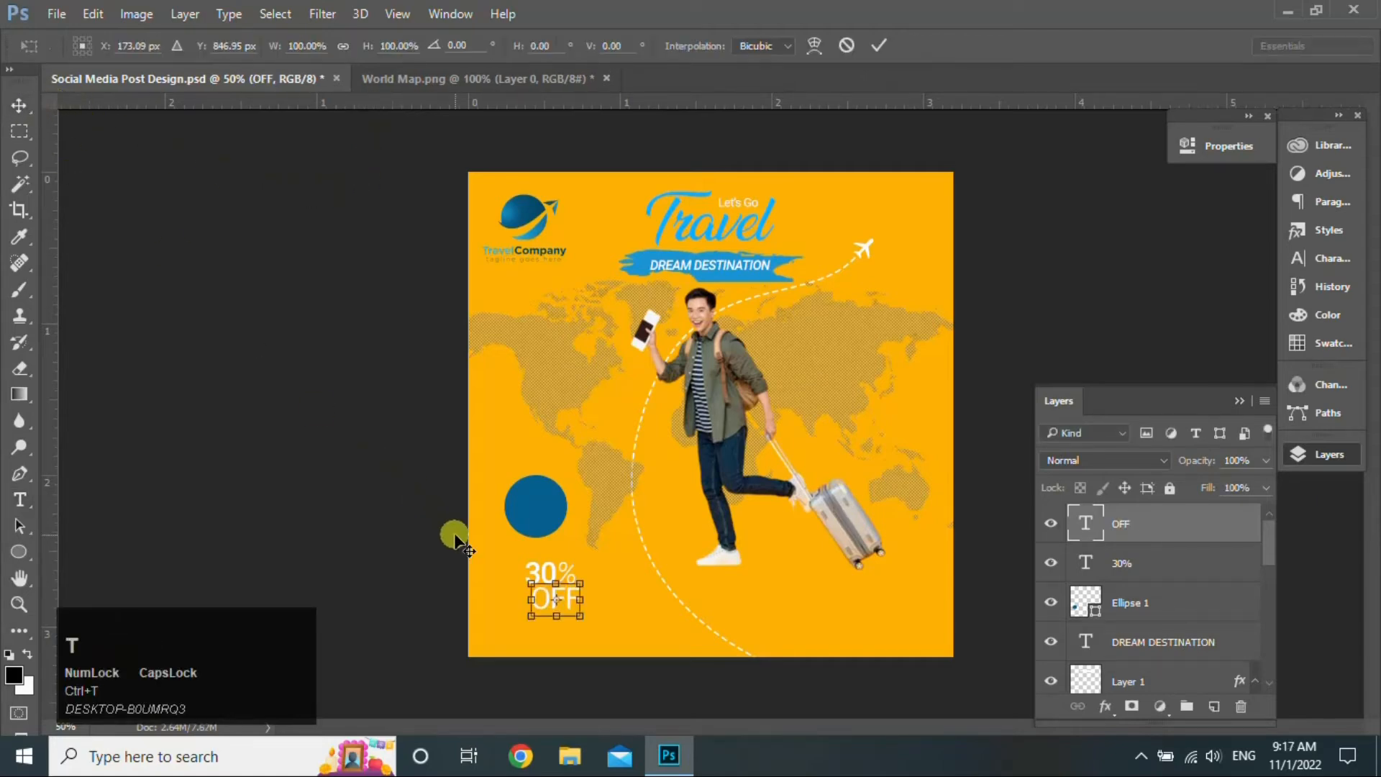
pyautogui.moveTo(580, 617); pyautogui.dragTo(576, 612)
pyautogui.press('Return')
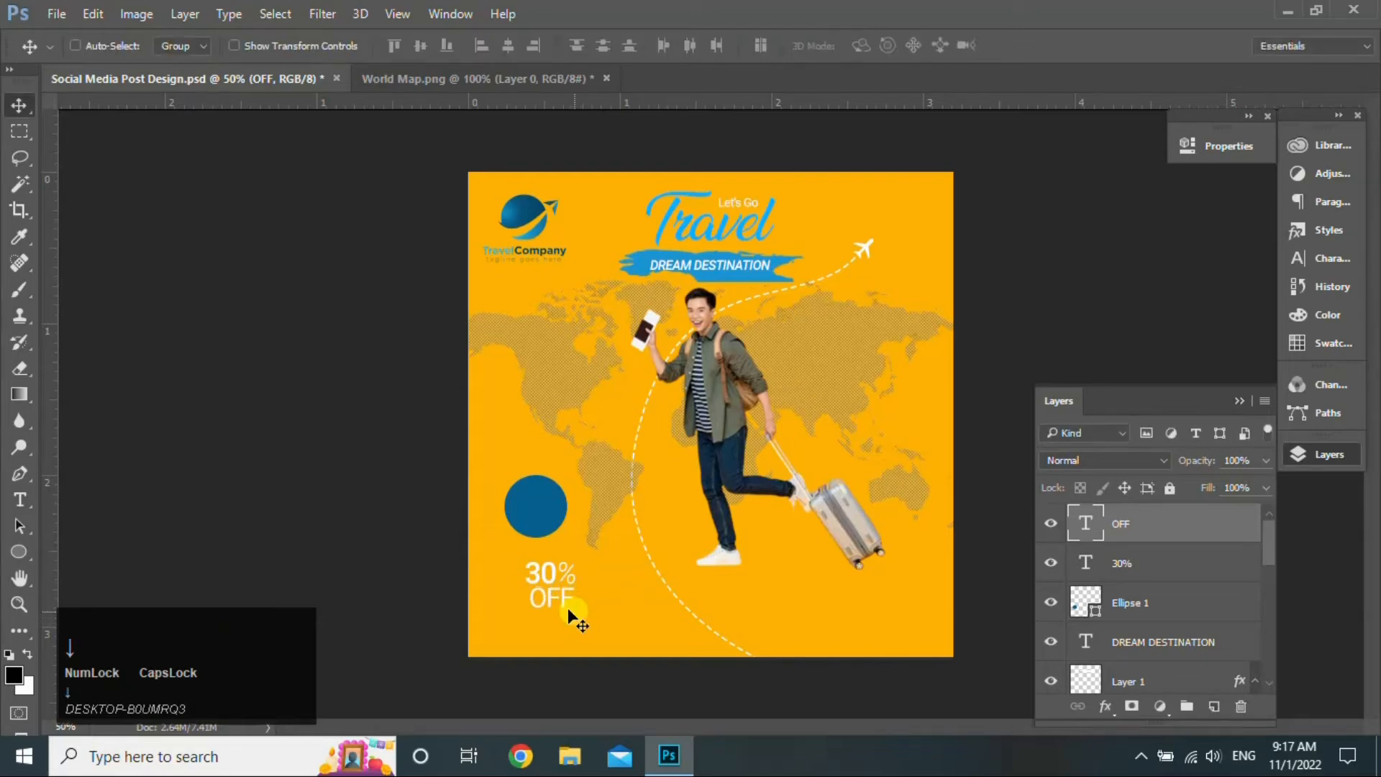
# - Draw a second circle with no fill and a white dashed outline
pyautogui.click(20, 552)
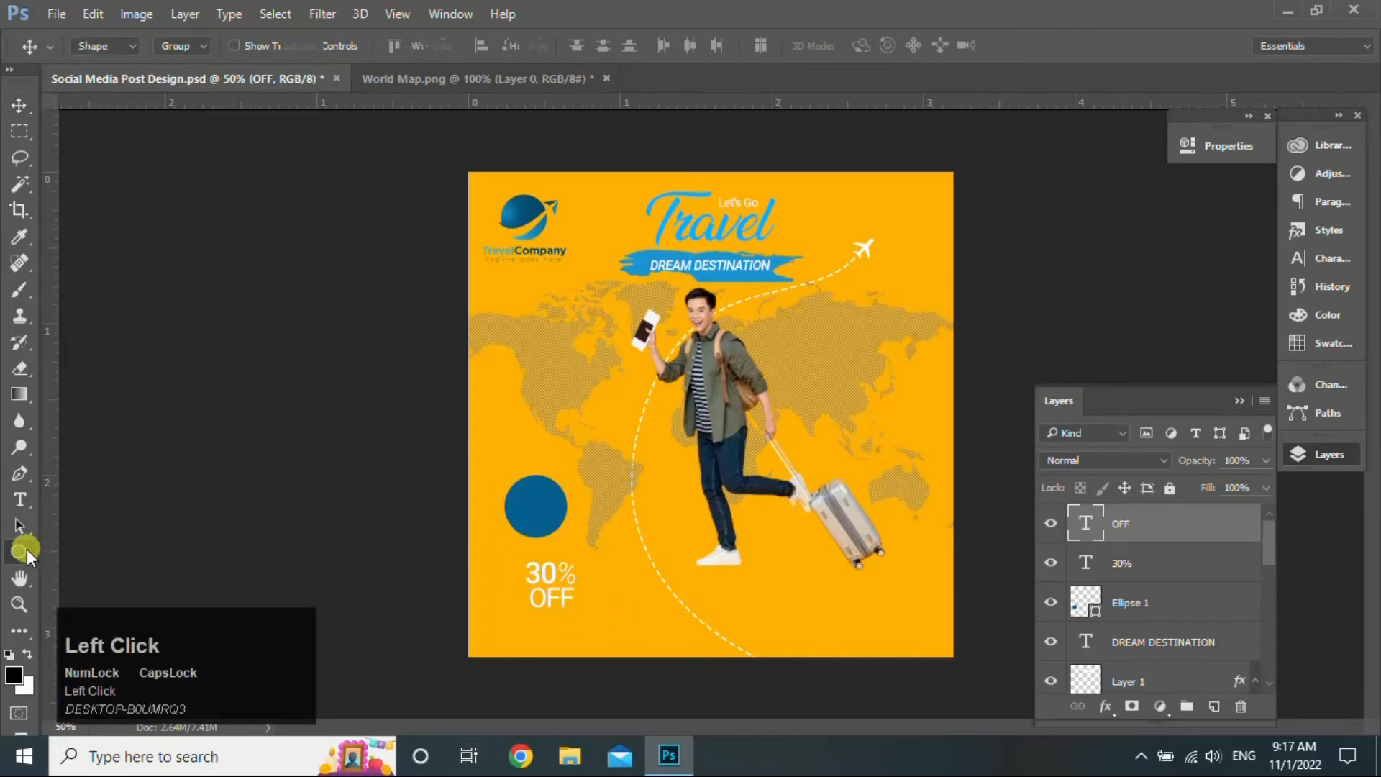
pyautogui.moveTo(492, 415); pyautogui.dragTo(555, 478)
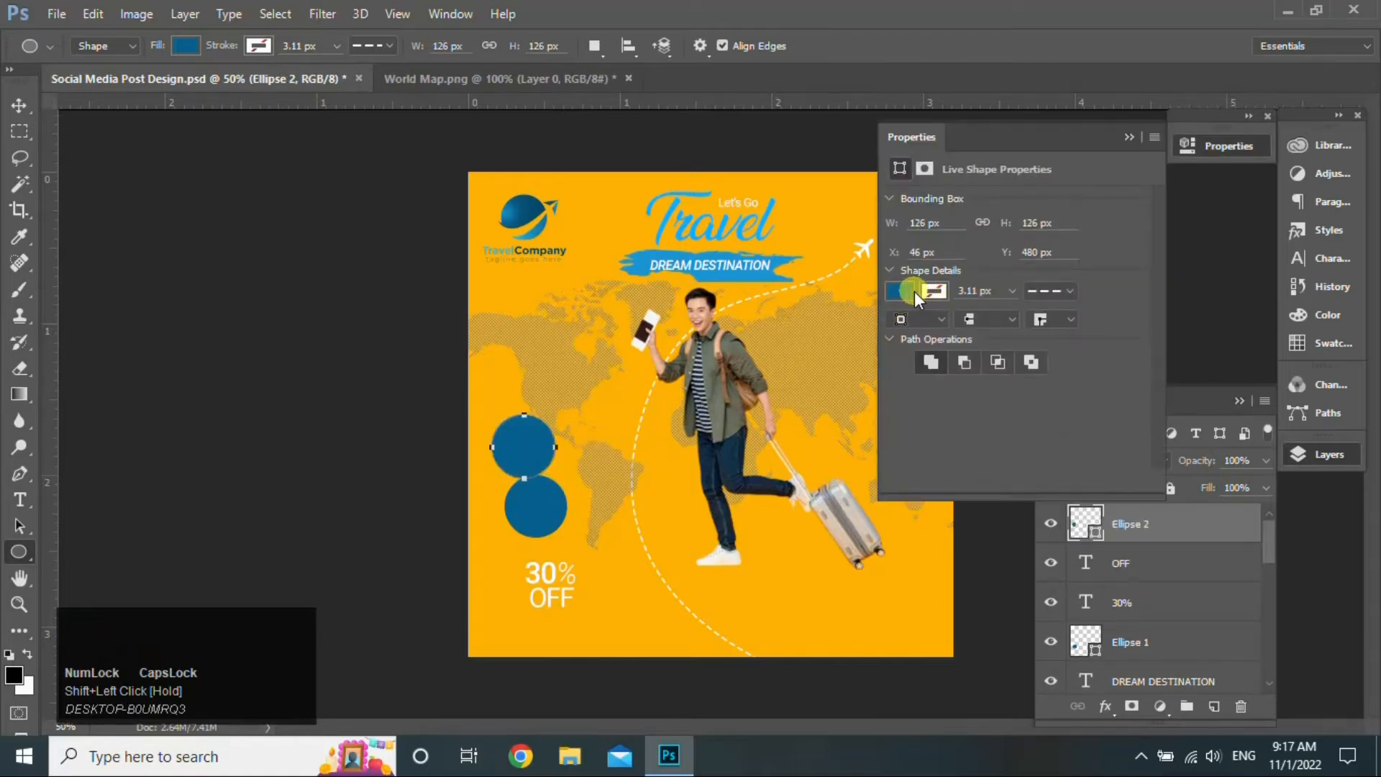
pyautogui.click(914, 291)
pyautogui.click(915, 331)
pyautogui.click(931, 293)
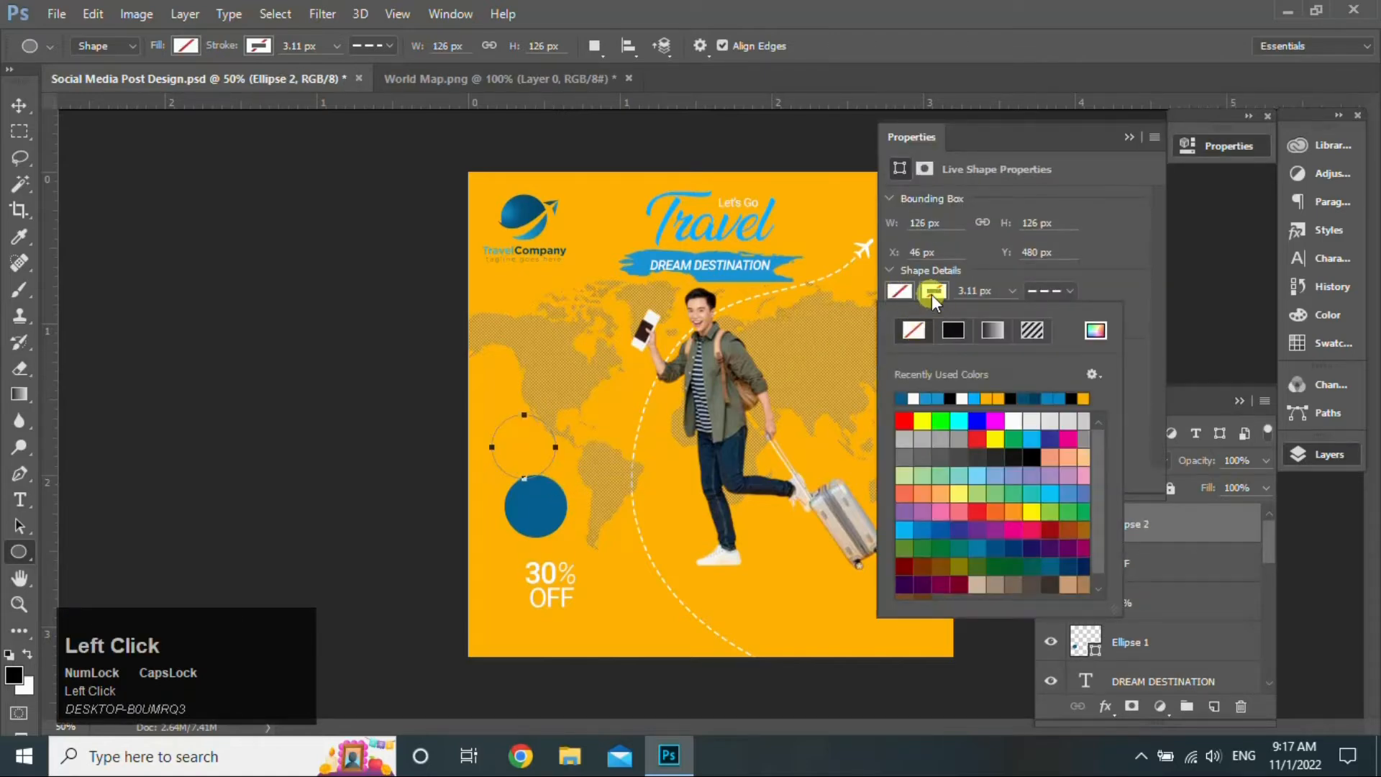
pyautogui.click(916, 397)
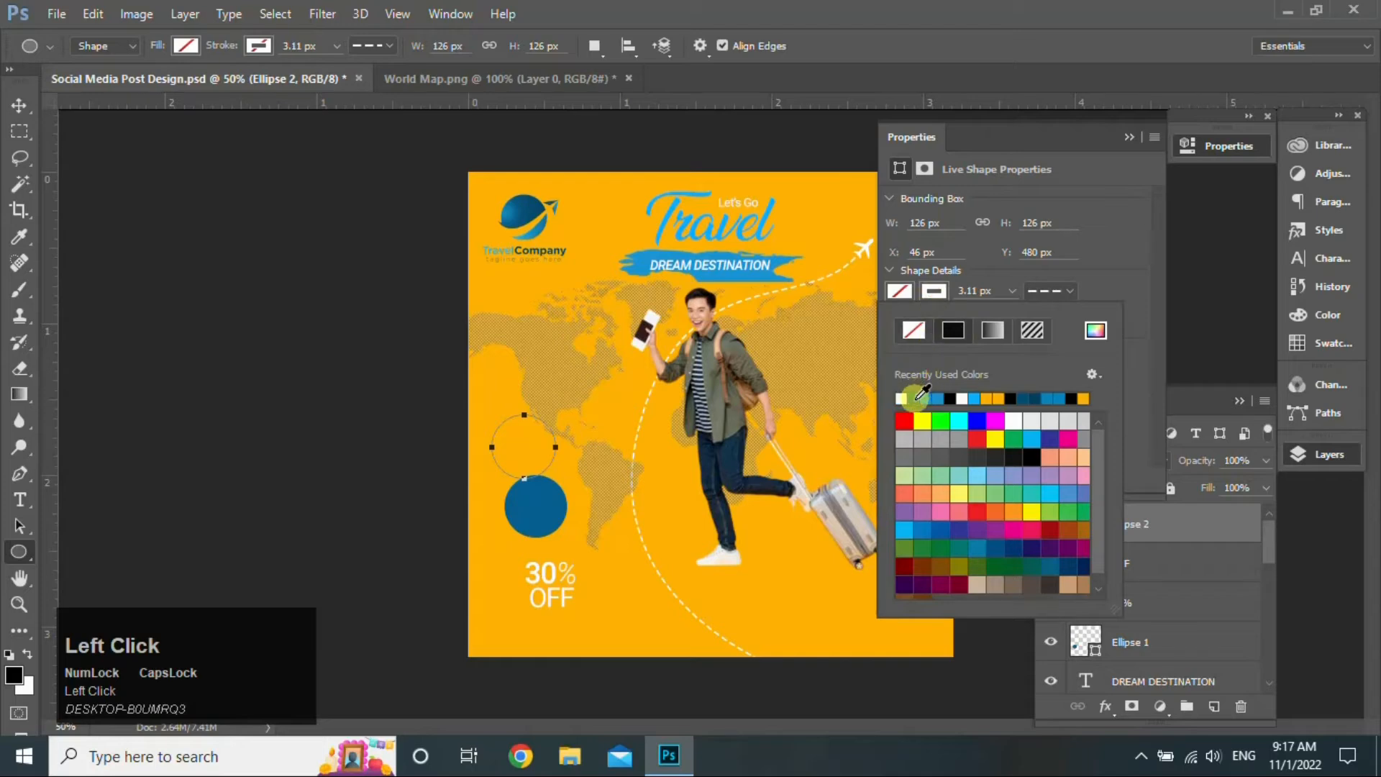
# - Move the dashed ring over the blue circle and enlarge it to about 110%
pyautogui.click(1129, 136)
pyautogui.click(22, 106)
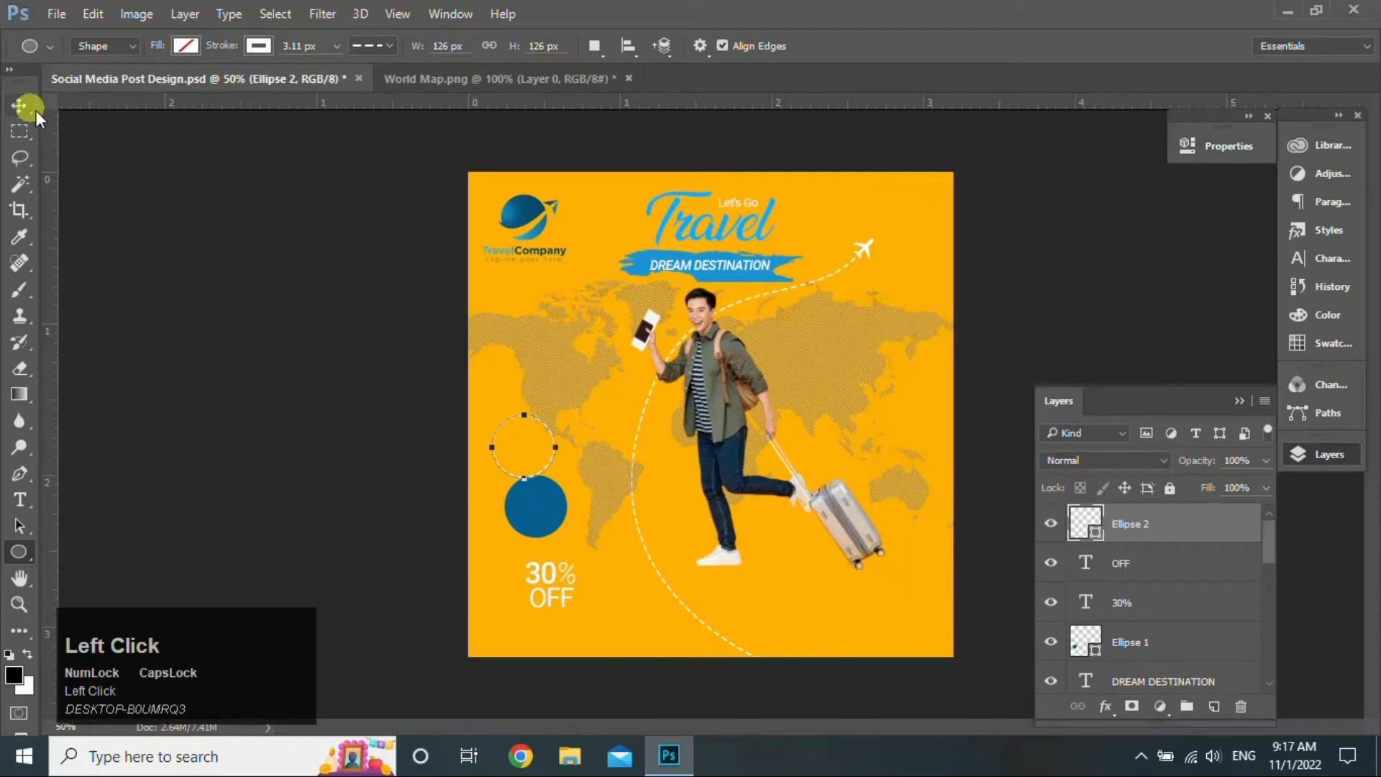
pyautogui.moveTo(530, 447); pyautogui.dragTo(572, 543)
pyautogui.hotkey('ctrl', 't')
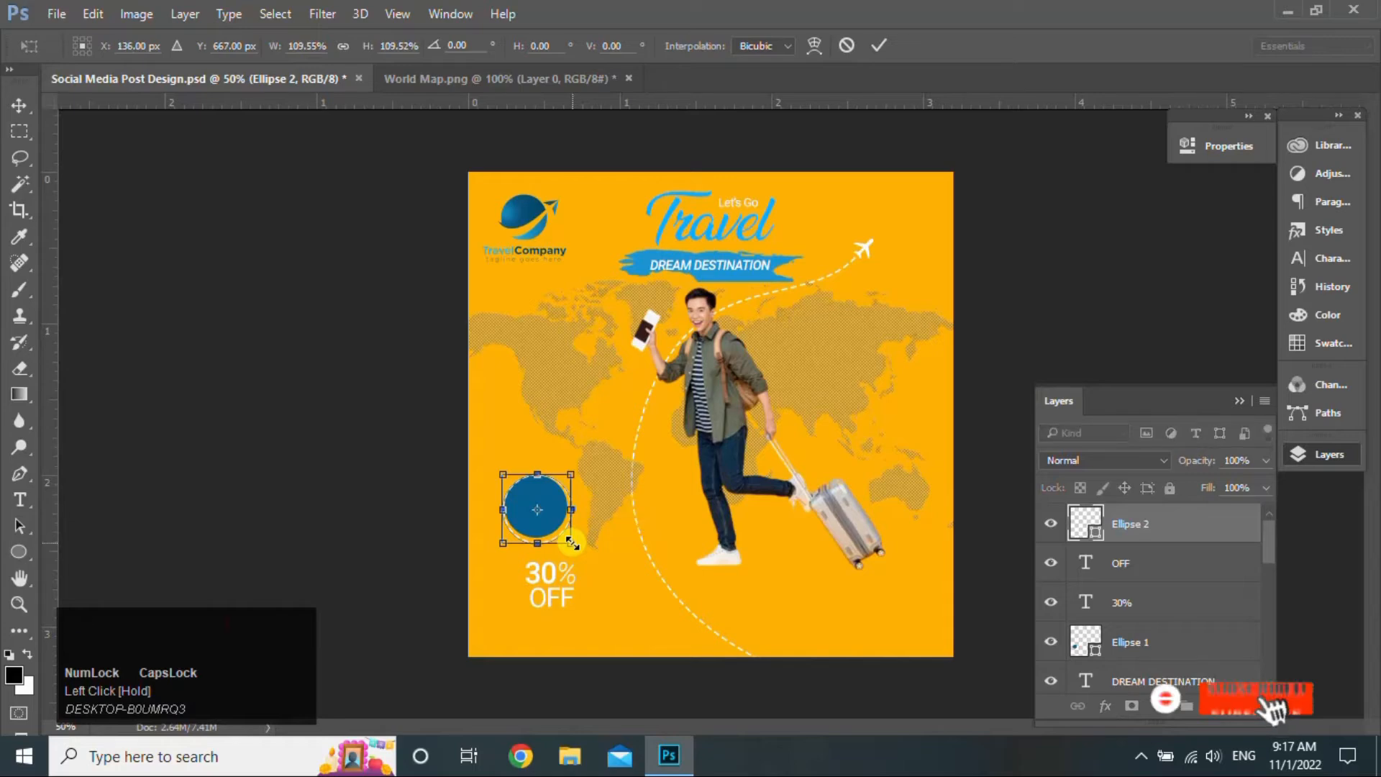
pyautogui.press('Return')
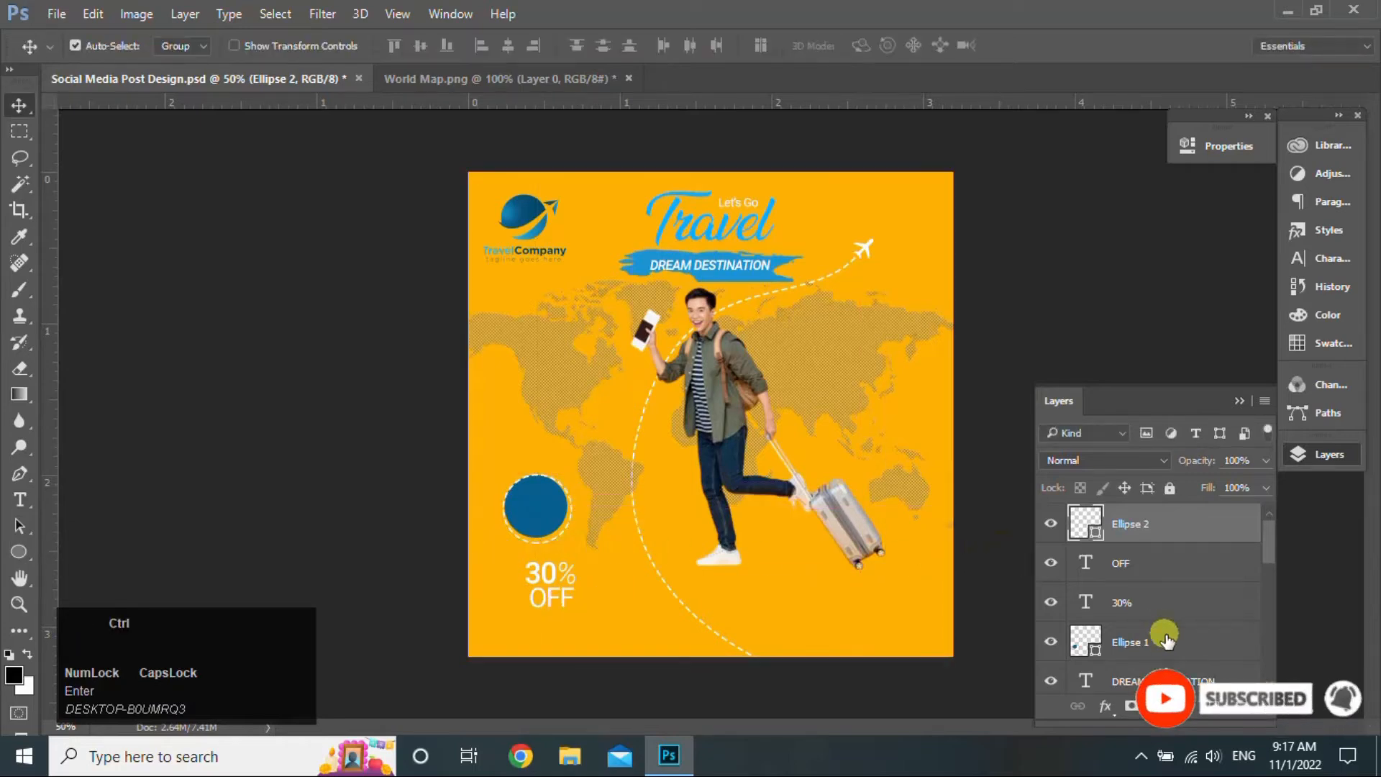
# - Centre the ring on the blue circle, then move and shrink the 30% OFF text inside it
pyautogui.keyDown('ctrl'); pyautogui.click(1166, 640); pyautogui.keyUp('ctrl')
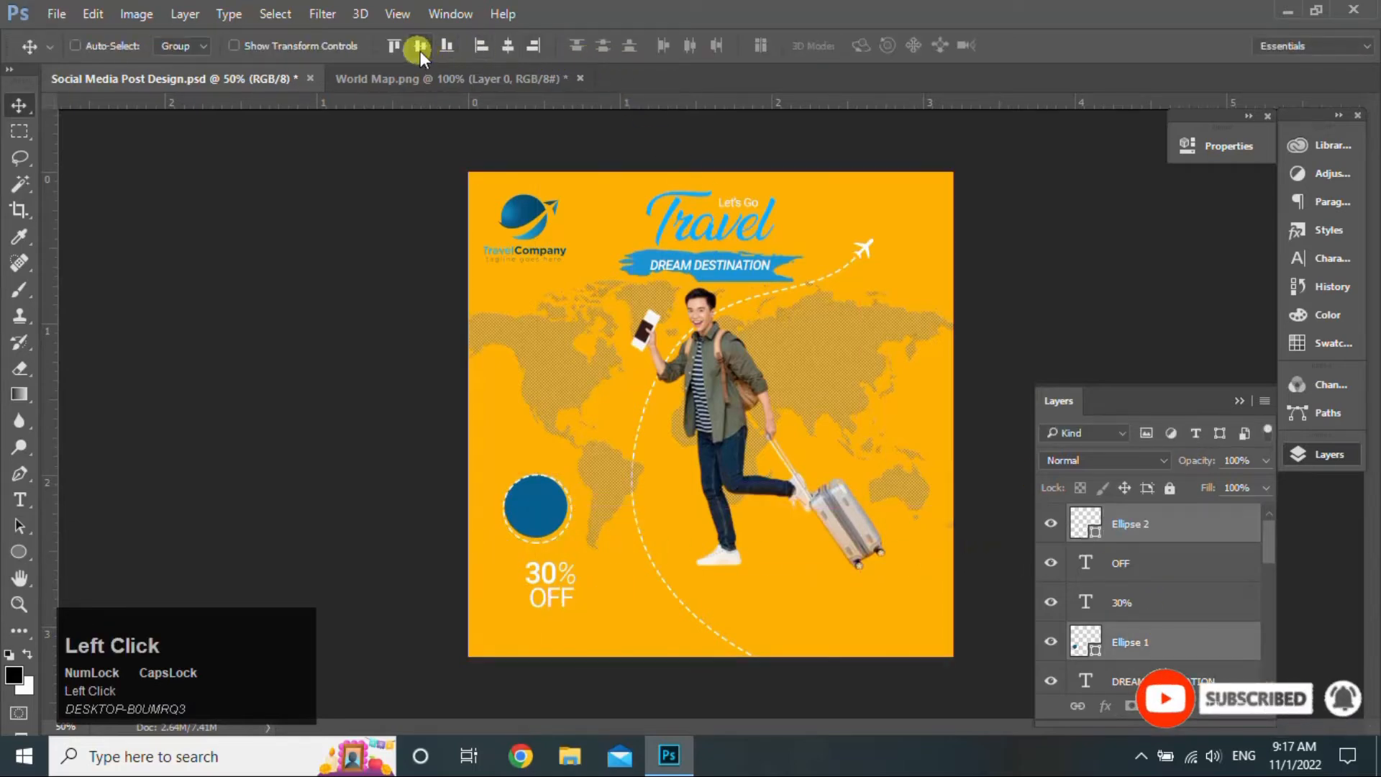
pyautogui.click(508, 46)
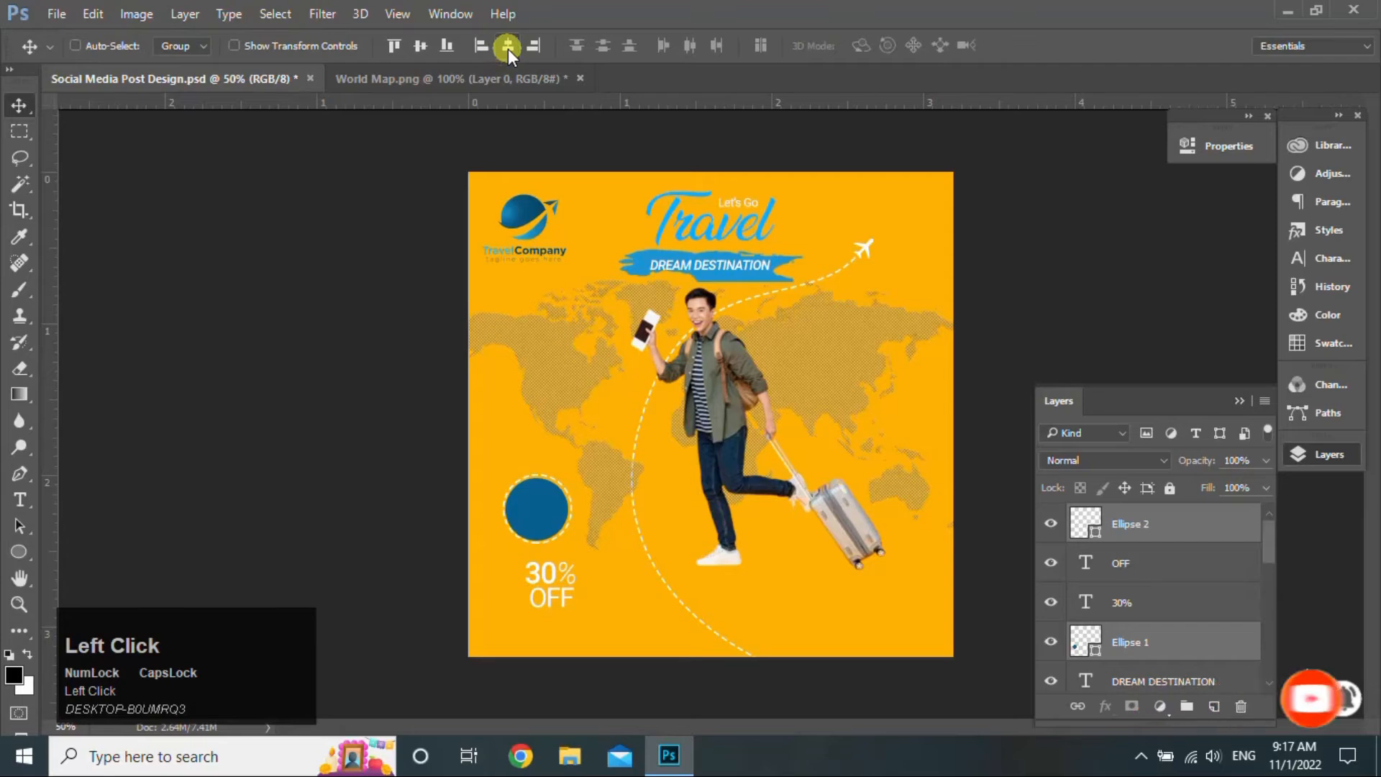
pyautogui.click(1122, 564)
pyautogui.keyDown('ctrl'); pyautogui.click(1158, 613); pyautogui.keyUp('ctrl')
pyautogui.moveTo(563, 589); pyautogui.dragTo(549, 519)
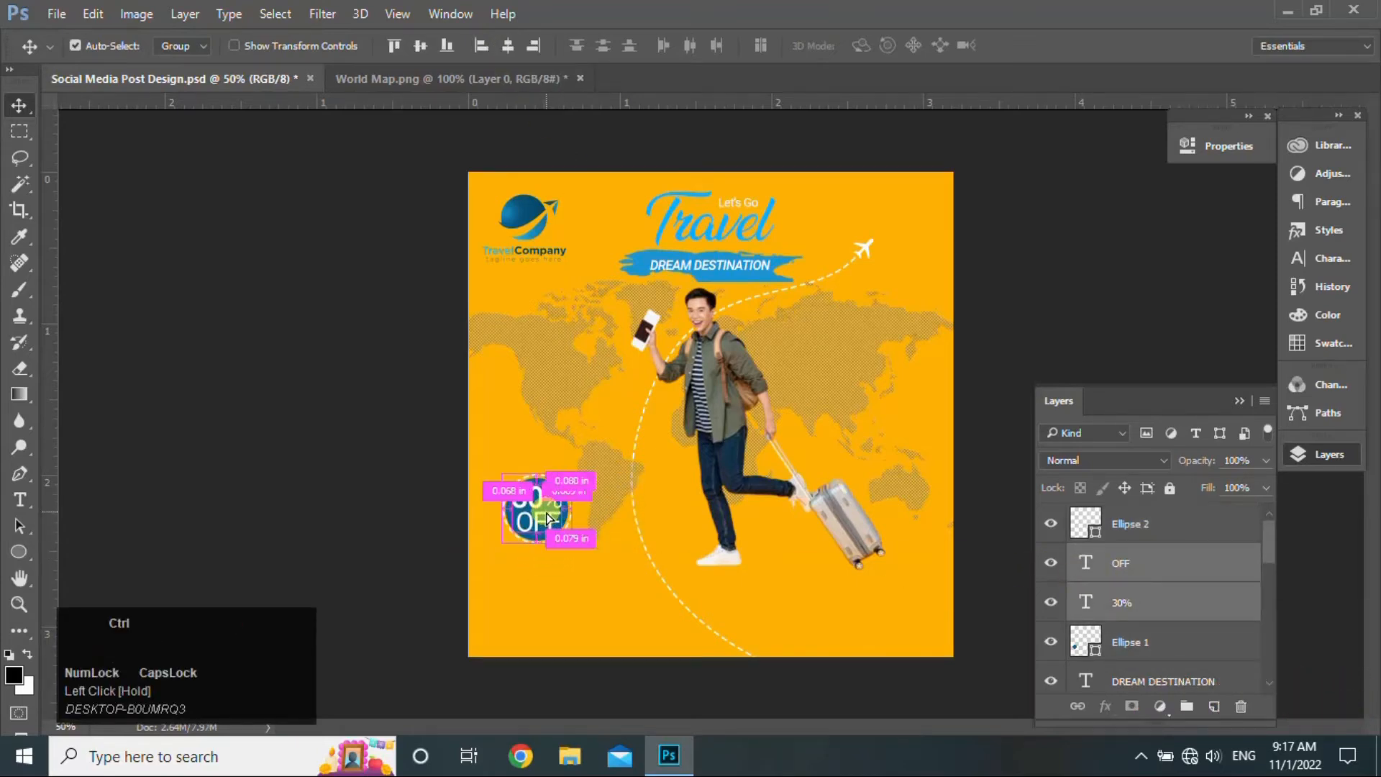
pyautogui.hotkey('ctrl', 't')
pyautogui.moveTo(565, 536); pyautogui.dragTo(544, 507)
pyautogui.click(883, 45)
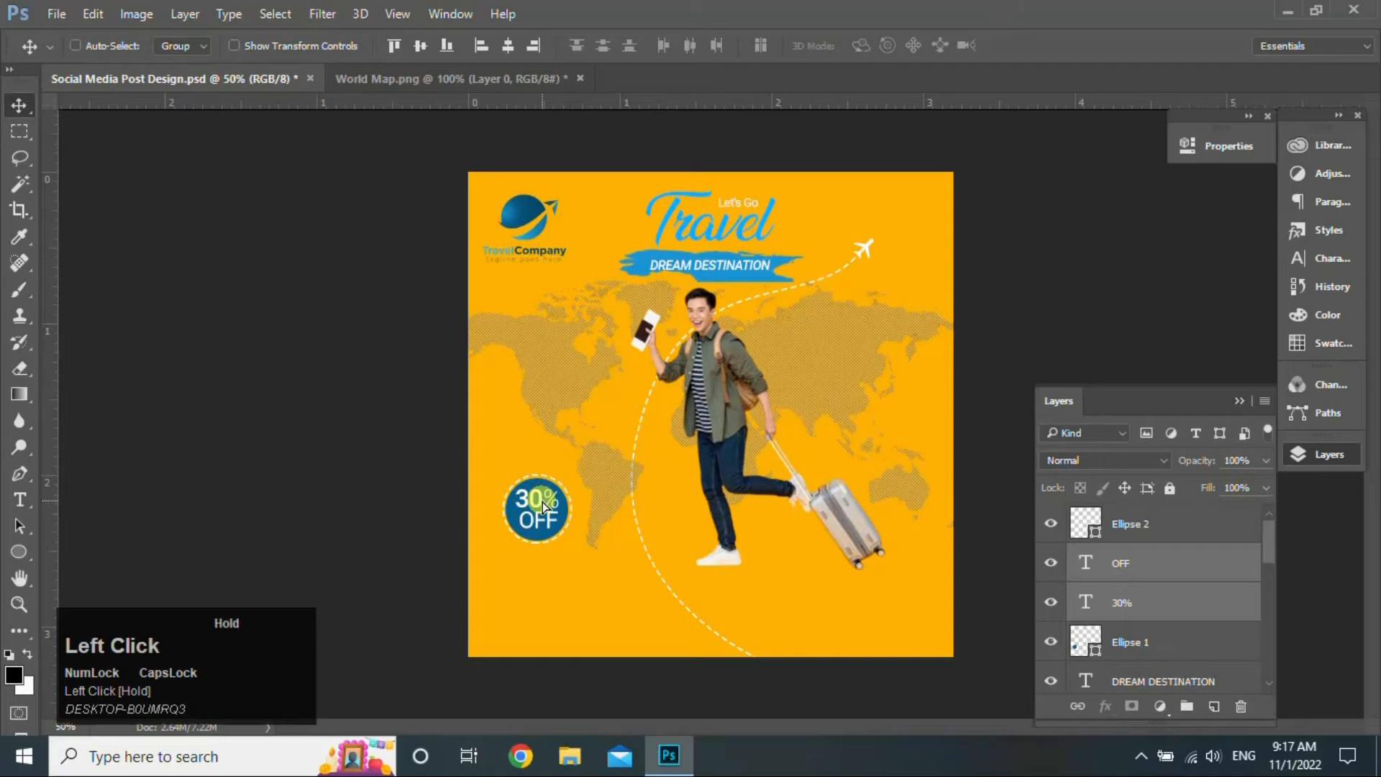
# - Move the whole 30% OFF badge higher and shrink it slightly
pyautogui.keyDown('ctrl'); pyautogui.click(1151, 526); pyautogui.keyUp('ctrl')
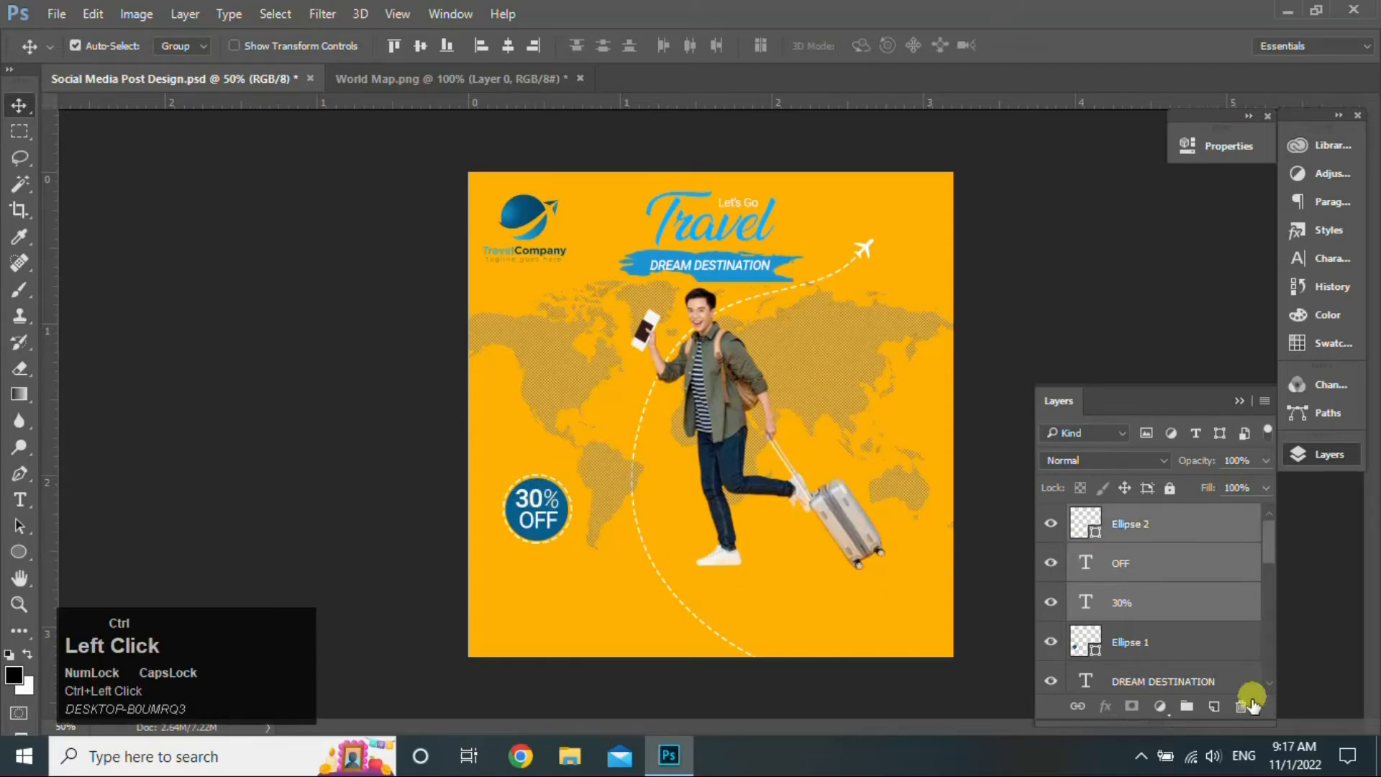
pyautogui.keyDown('ctrl'); pyautogui.click(1189, 650); pyautogui.keyUp('ctrl')
pyautogui.moveTo(554, 521); pyautogui.dragTo(549, 476)
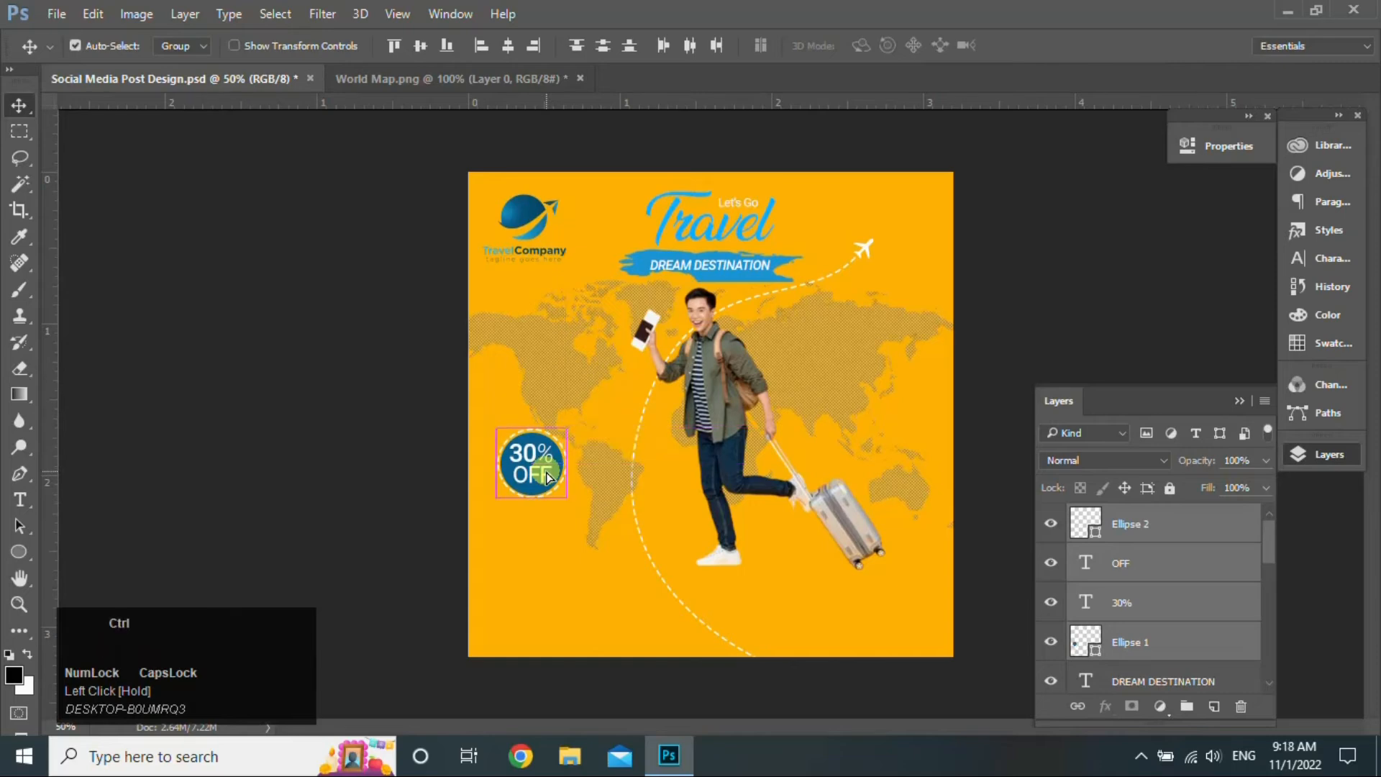
pyautogui.hotkey('ctrl', 't')
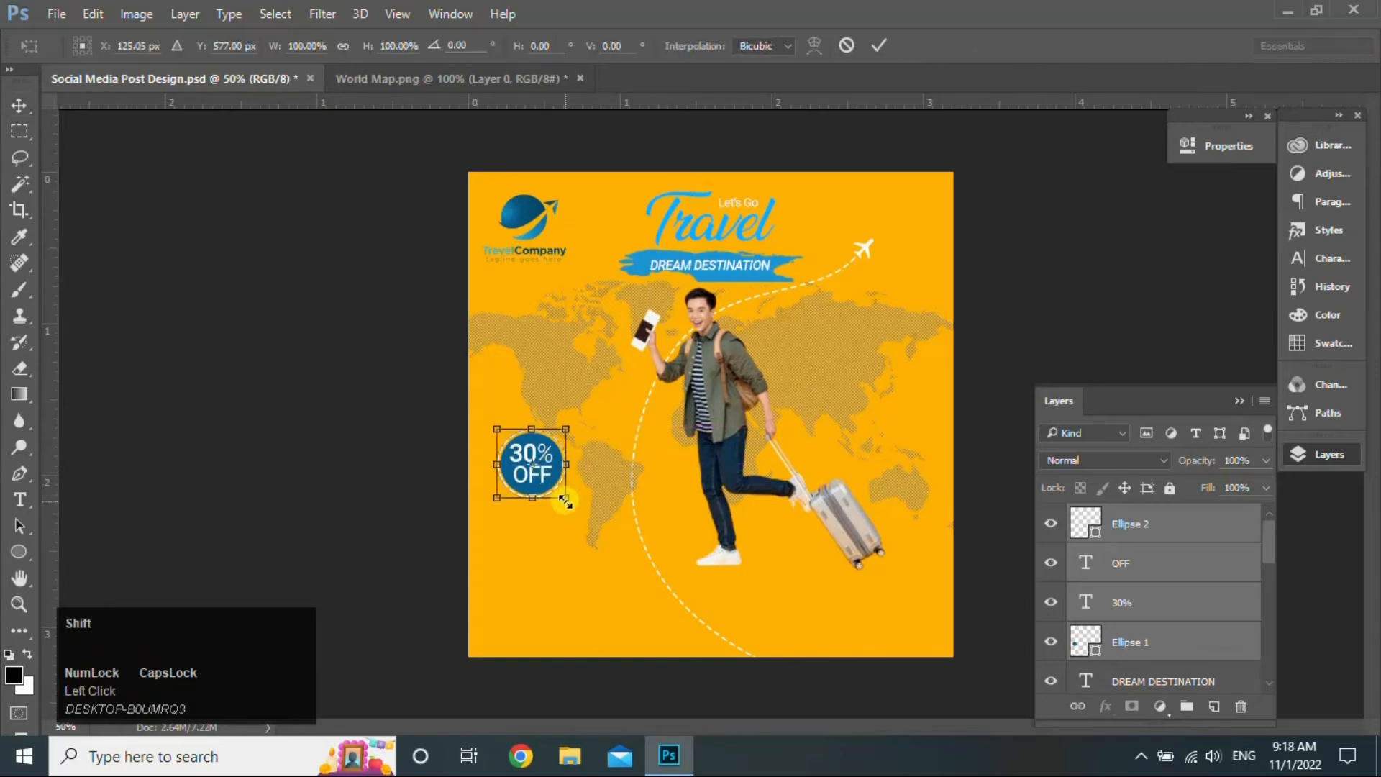
pyautogui.moveTo(565, 501); pyautogui.dragTo(558, 496)
pyautogui.press('Return')
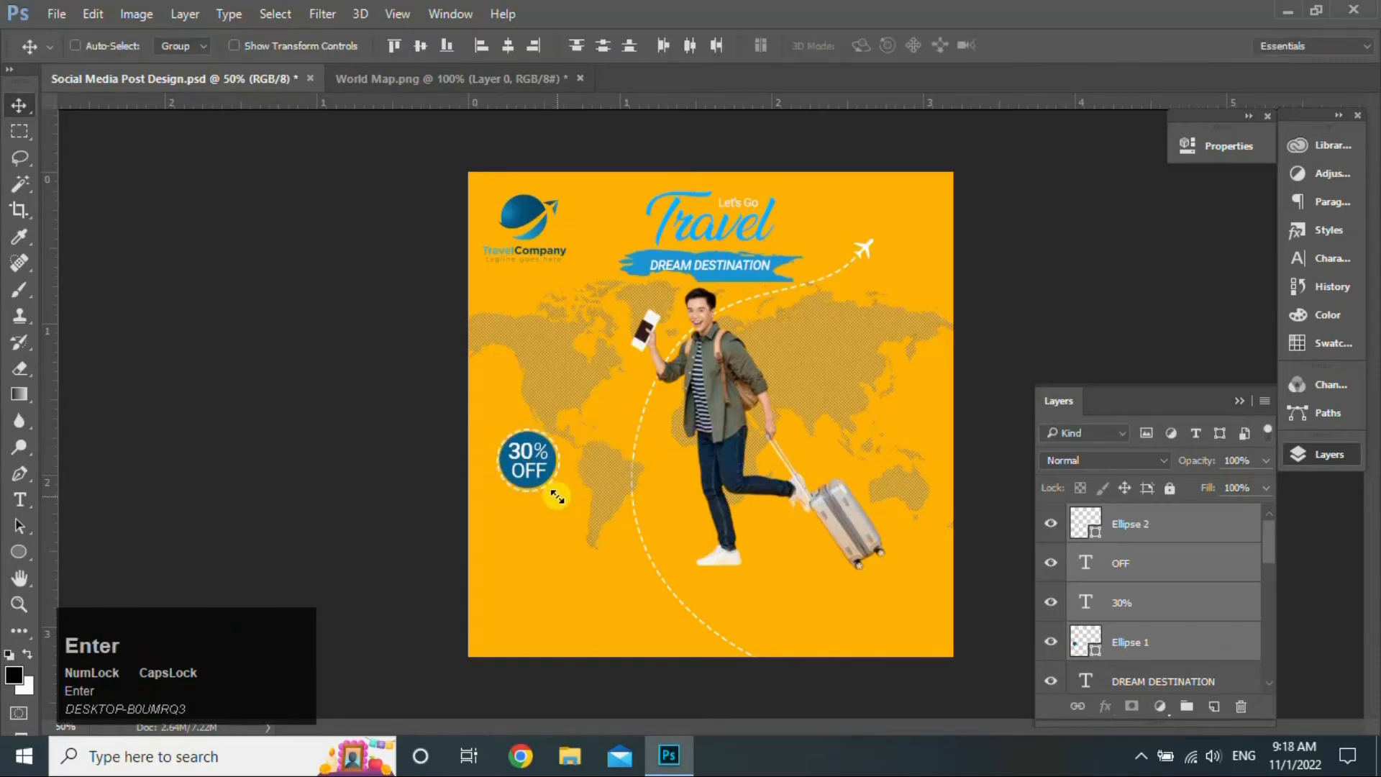
pyautogui.click(1216, 528)
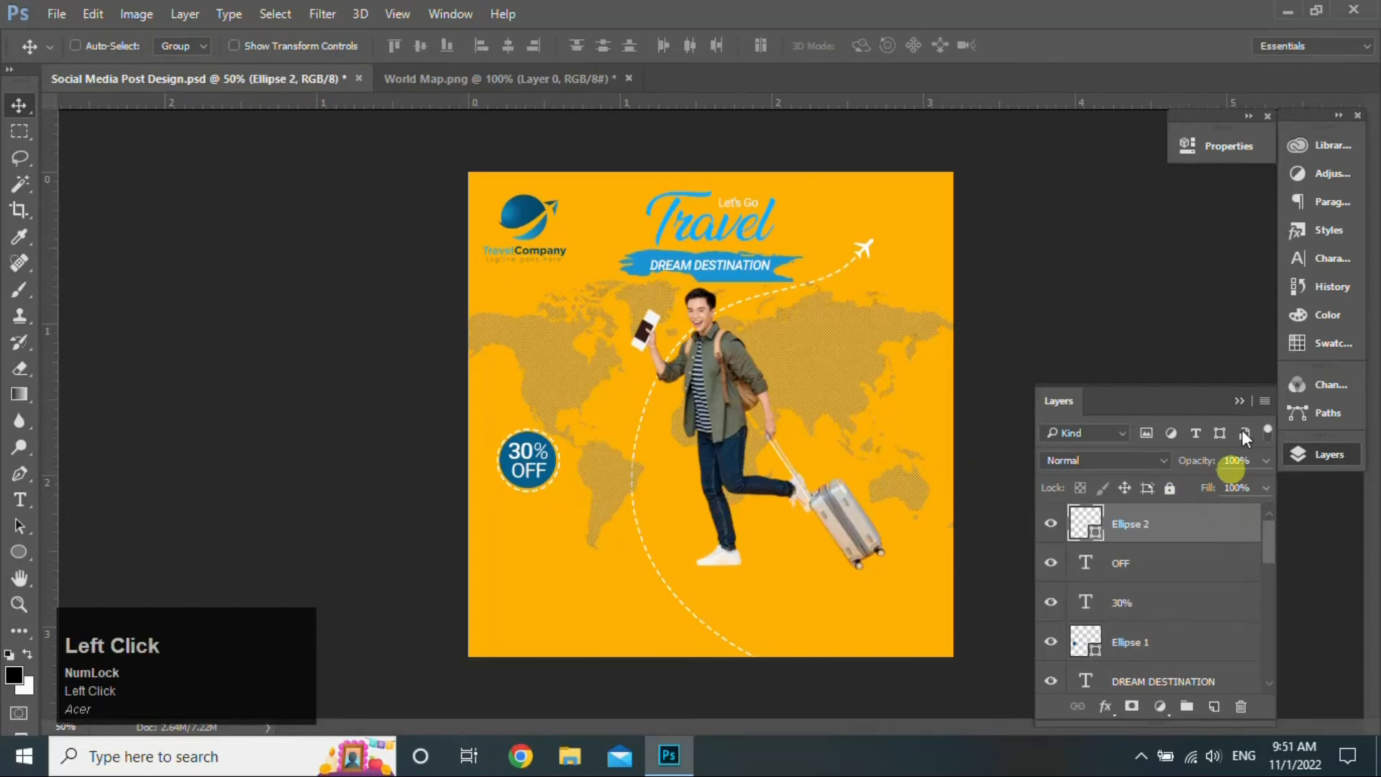
# - Place the Cell and website icone images from the desktop into the poster
pyautogui.click(1287, 14)
pyautogui.click(650, 46)
pyautogui.keyDown('ctrl'); pyautogui.click(740, 166); pyautogui.keyUp('ctrl')
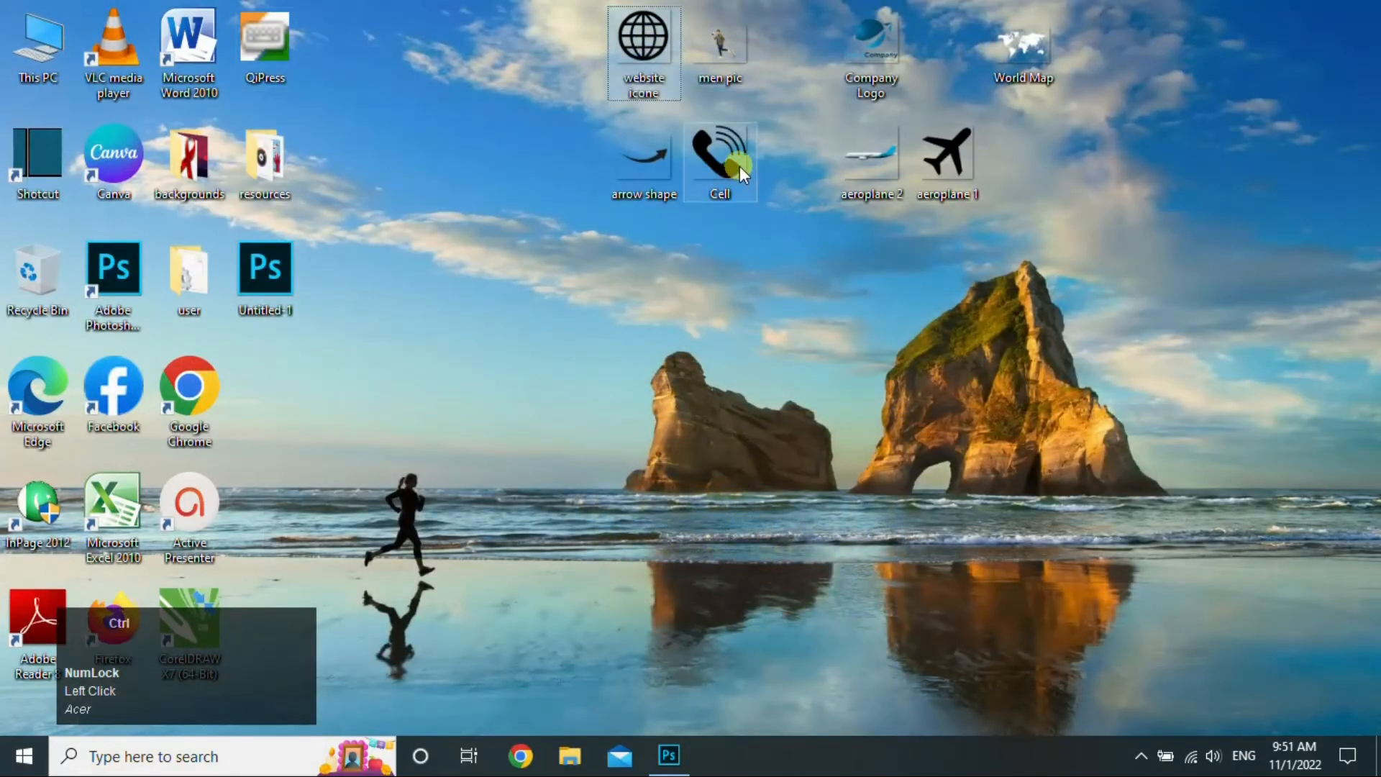
pyautogui.moveTo(740, 166); pyautogui.dragTo(674, 645)
pyautogui.moveTo(682, 769); pyautogui.dragTo(688, 537)
pyautogui.click(682, 45)
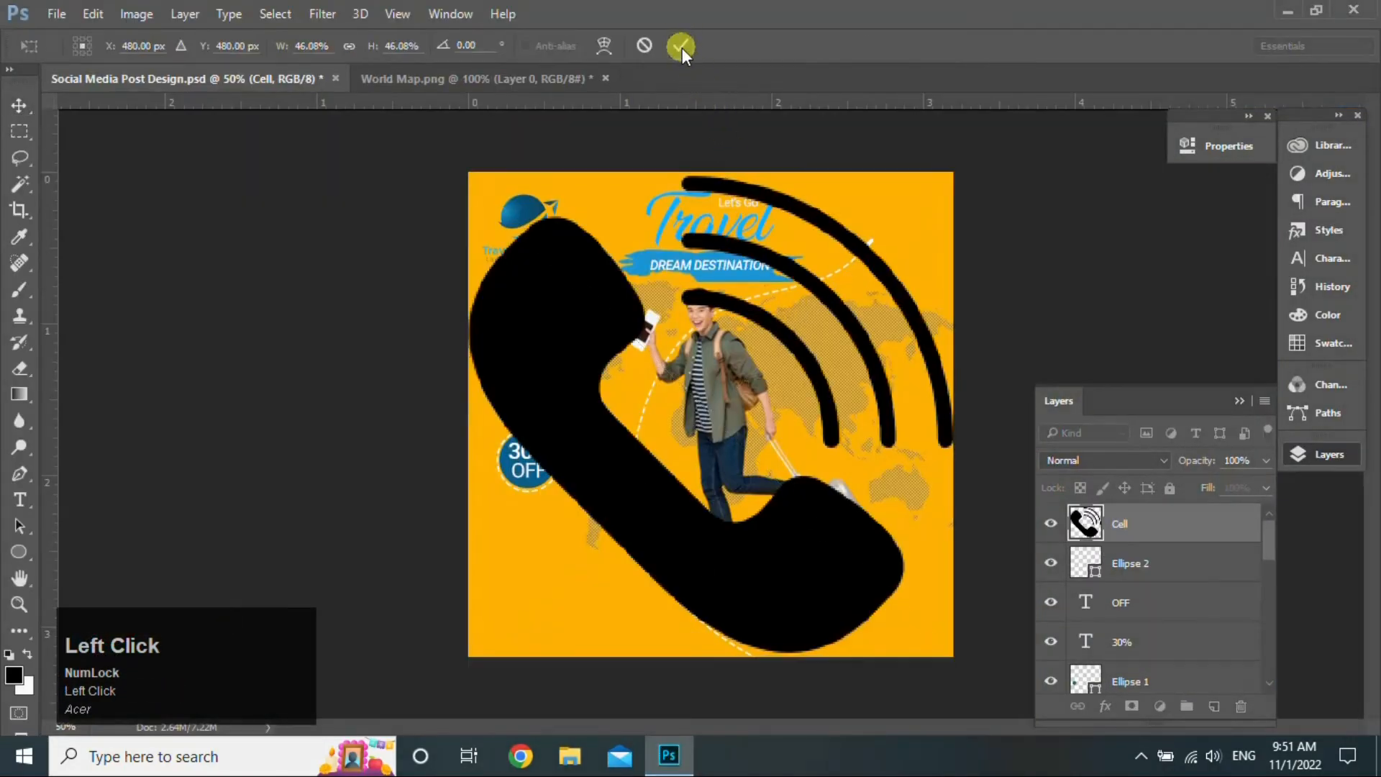
pyautogui.click(682, 48)
# - Shrink both icons and stack them in the bottom-left corner, globe below the phone
pyautogui.keyDown('ctrl'); pyautogui.click(1213, 576); pyautogui.keyUp('ctrl')
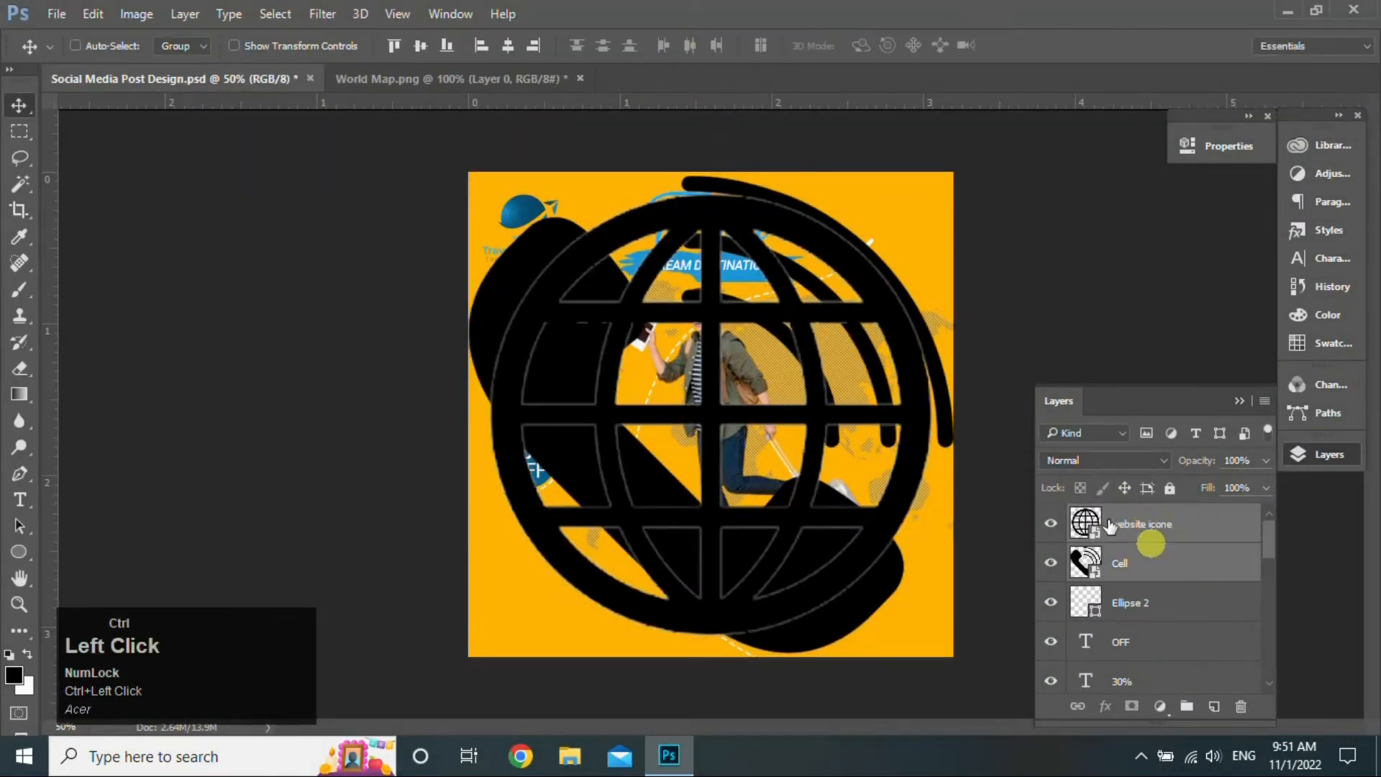
pyautogui.hotkey('ctrl', 't')
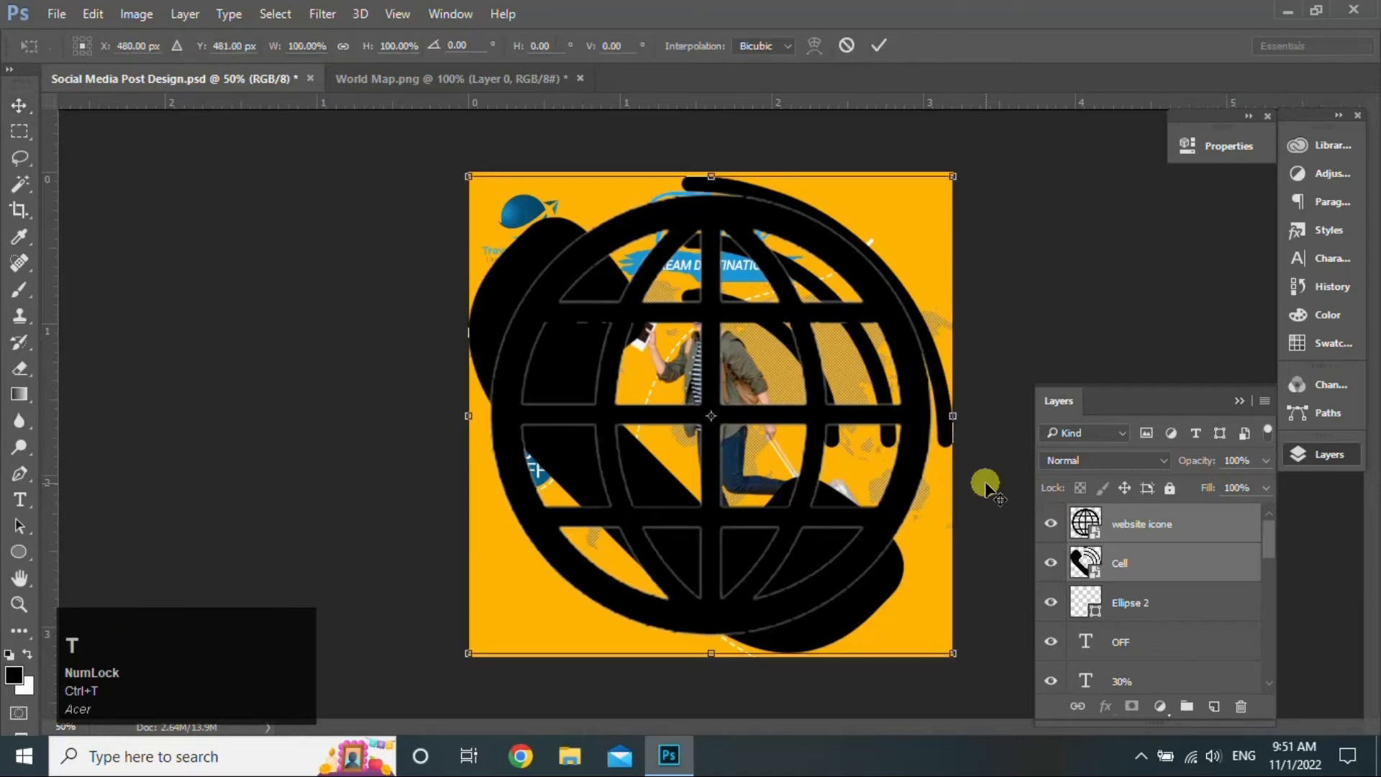
pyautogui.moveTo(471, 175); pyautogui.dragTo(536, 584)
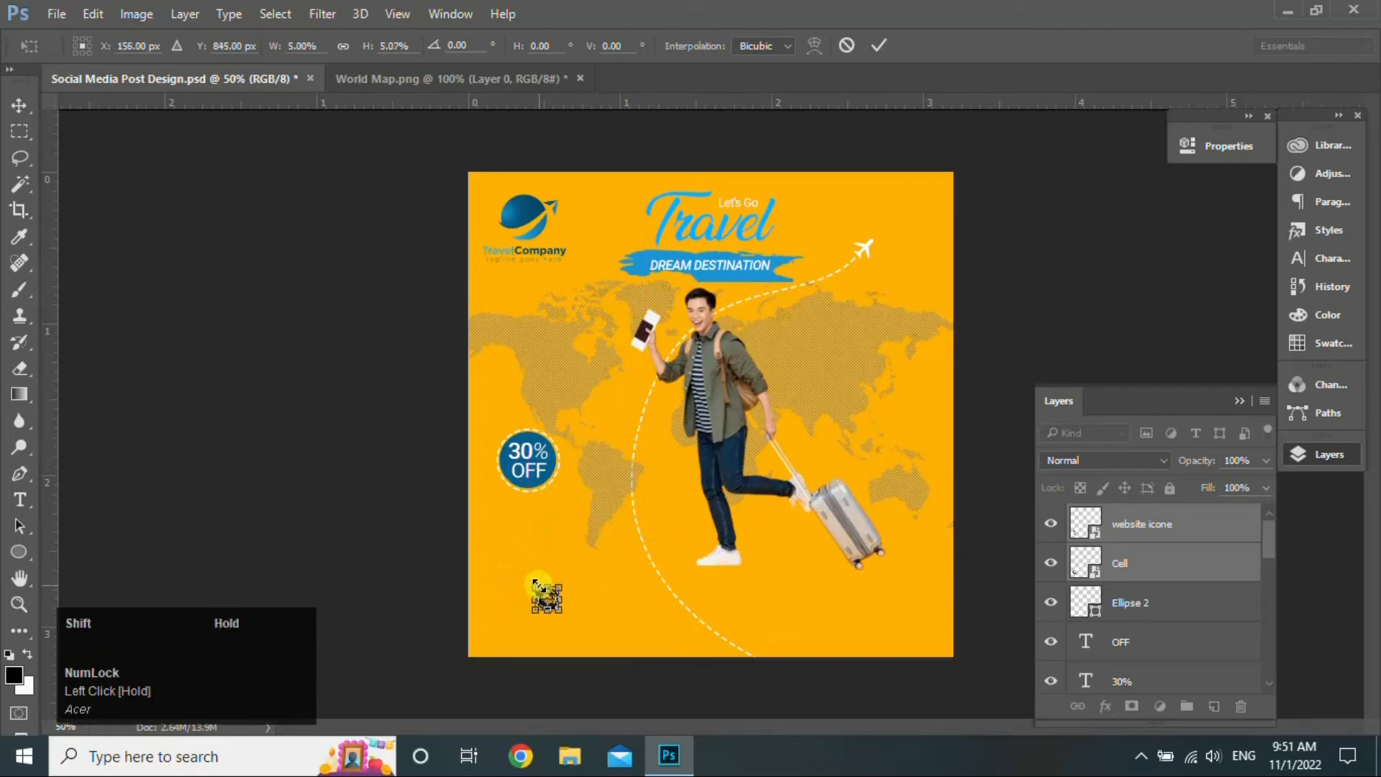
pyautogui.click(887, 46)
pyautogui.moveTo(543, 603); pyautogui.dragTo(509, 594)
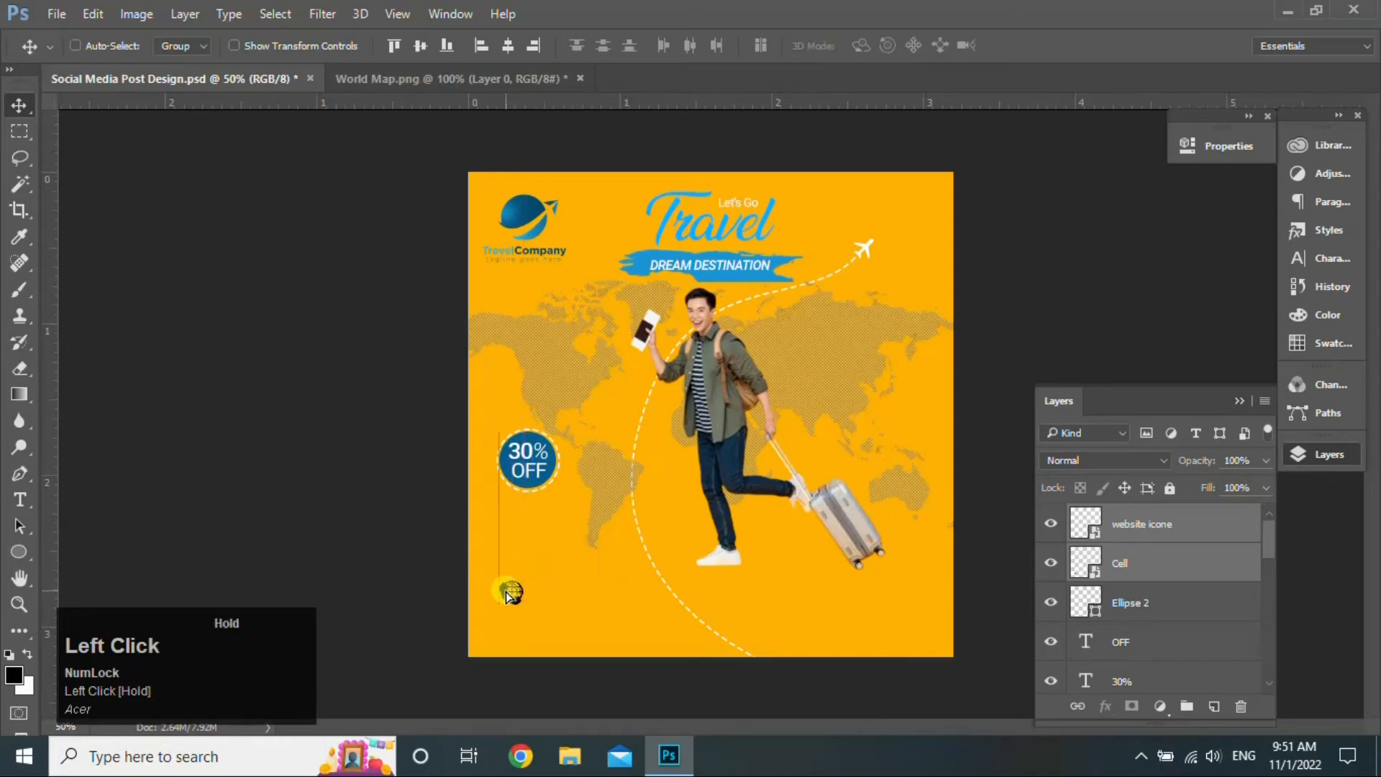
pyautogui.click(1207, 529)
pyautogui.moveTo(509, 597); pyautogui.dragTo(509, 633)
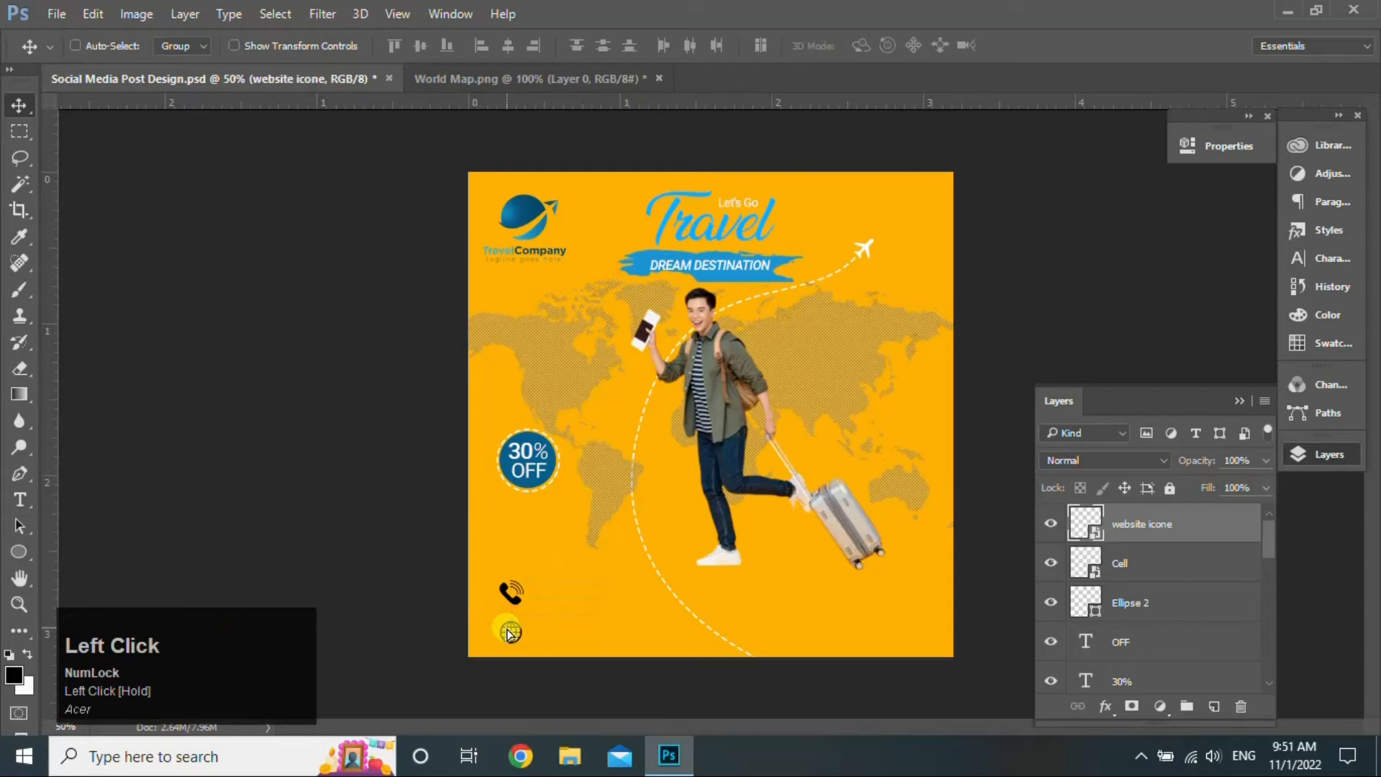
pyautogui.click(1223, 558)
pyautogui.click(20, 500)
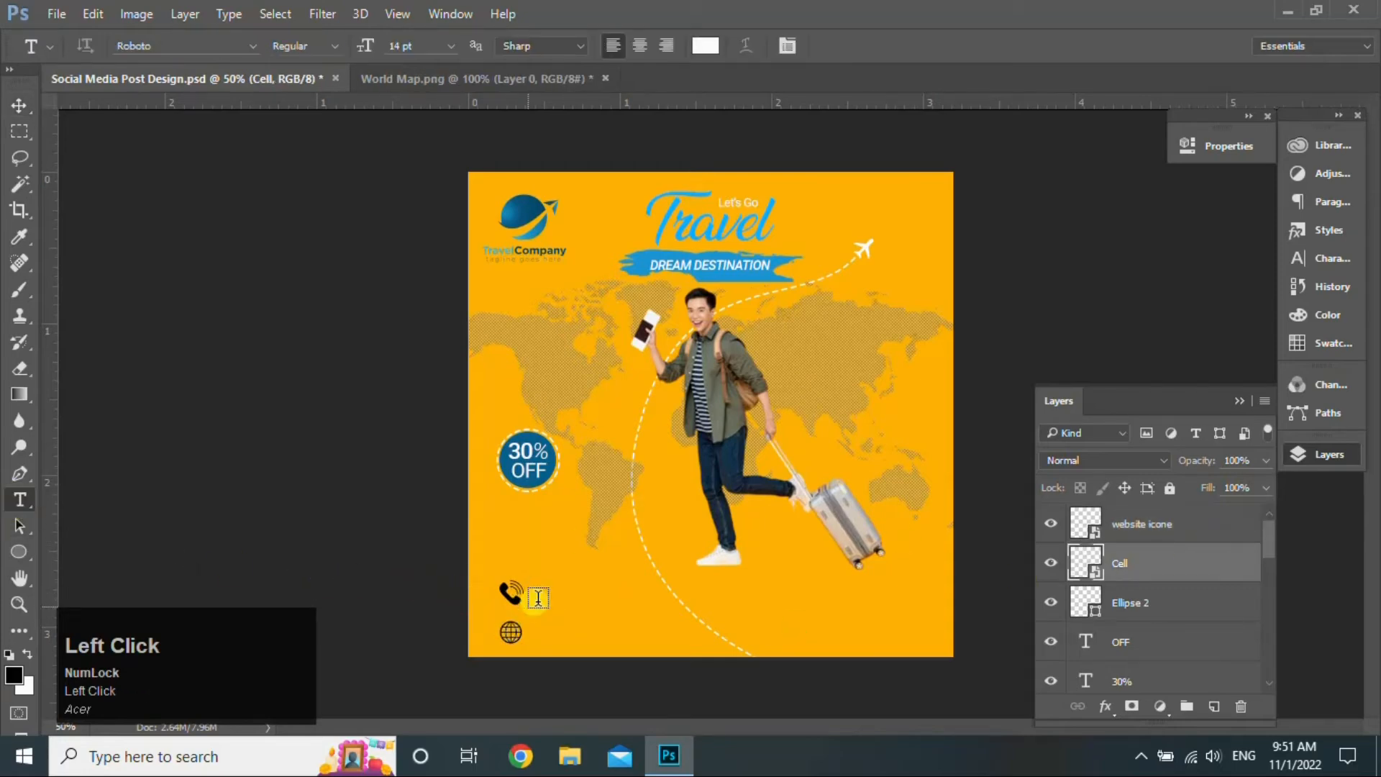
# - Add a phone number in the banner blue beside the phone icon, scaled to about 48%
pyautogui.click(539, 591)
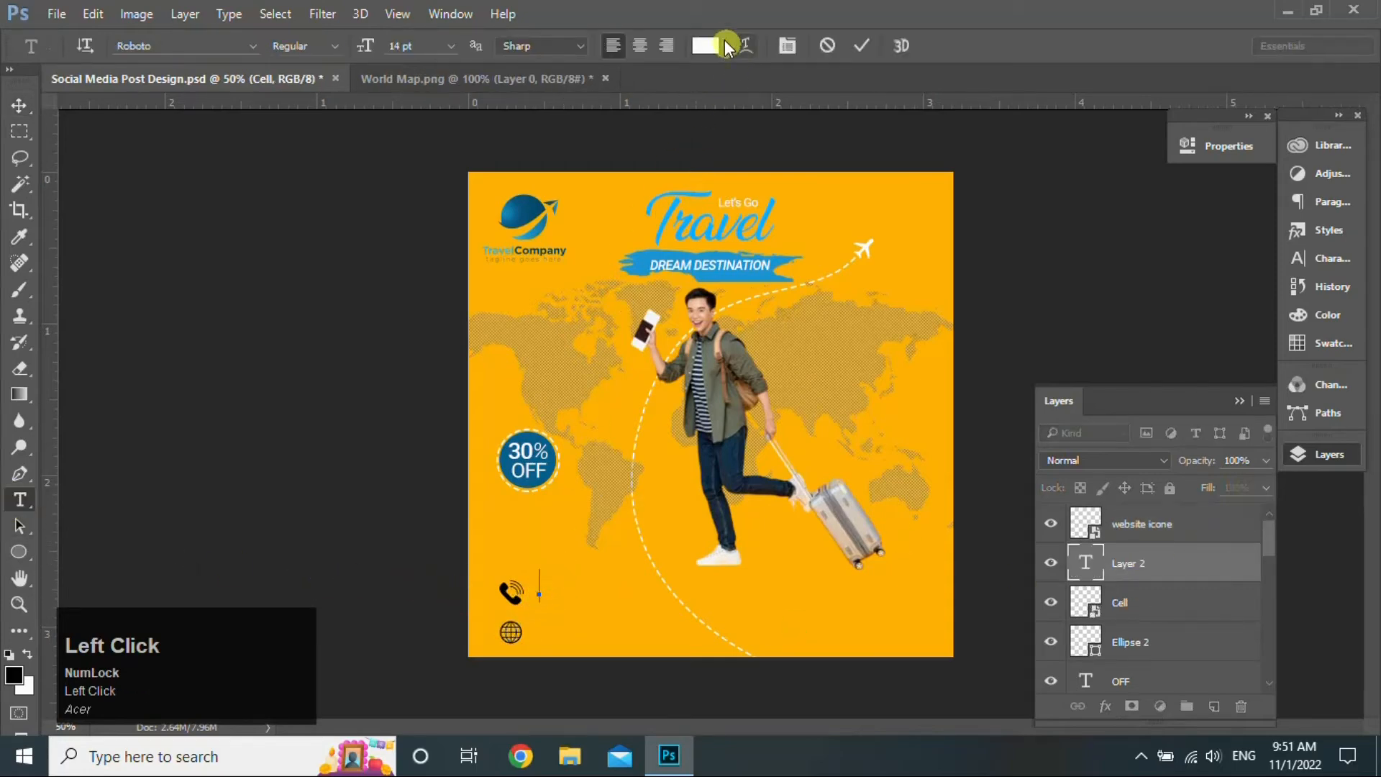
pyautogui.click(706, 48)
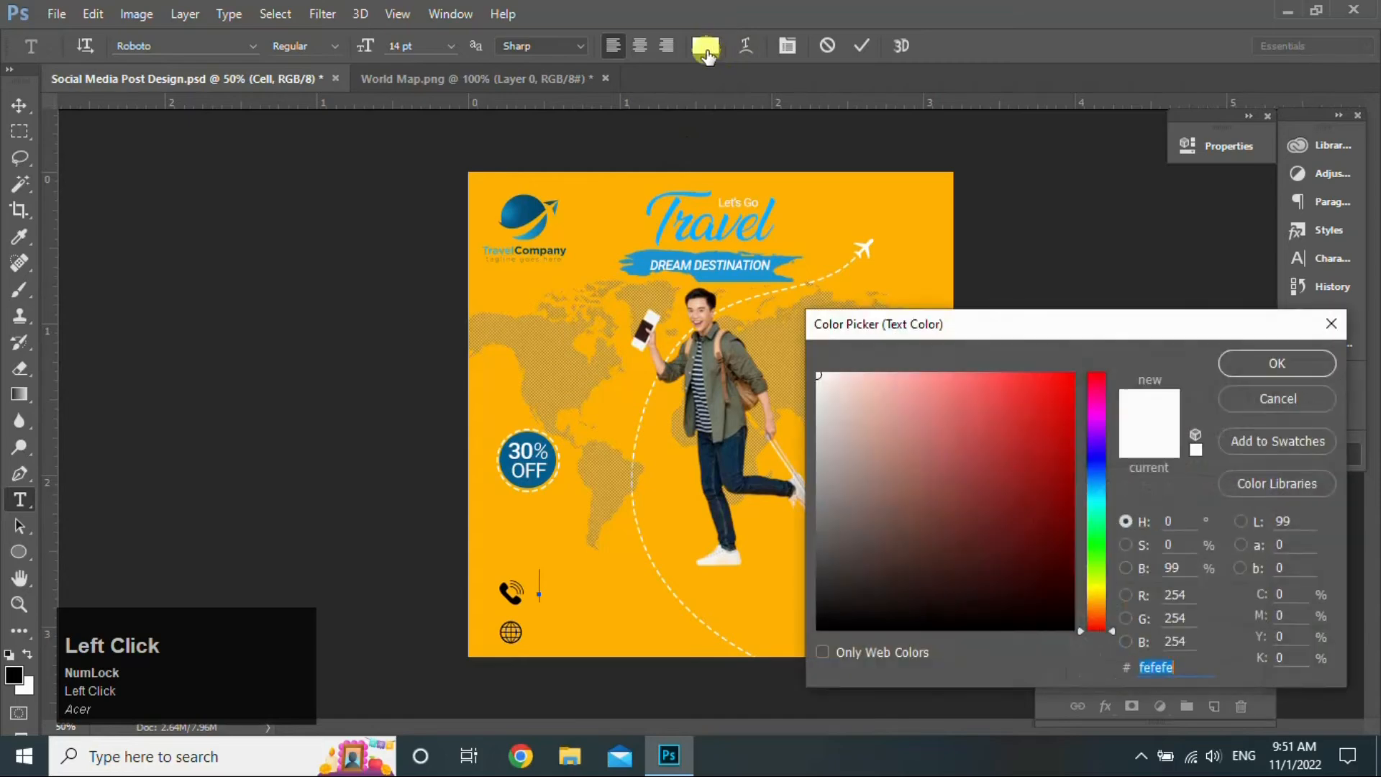
pyautogui.click(755, 277)
pyautogui.click(1237, 365)
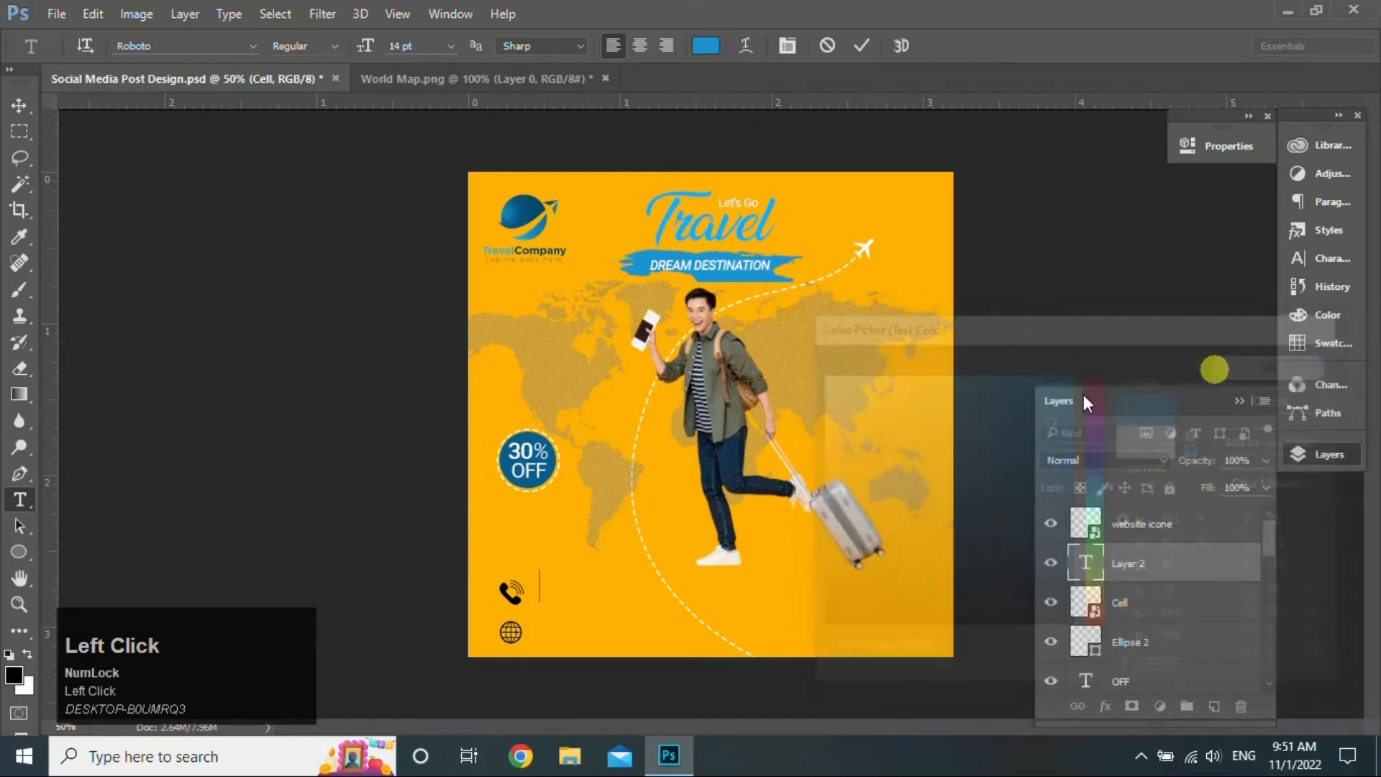
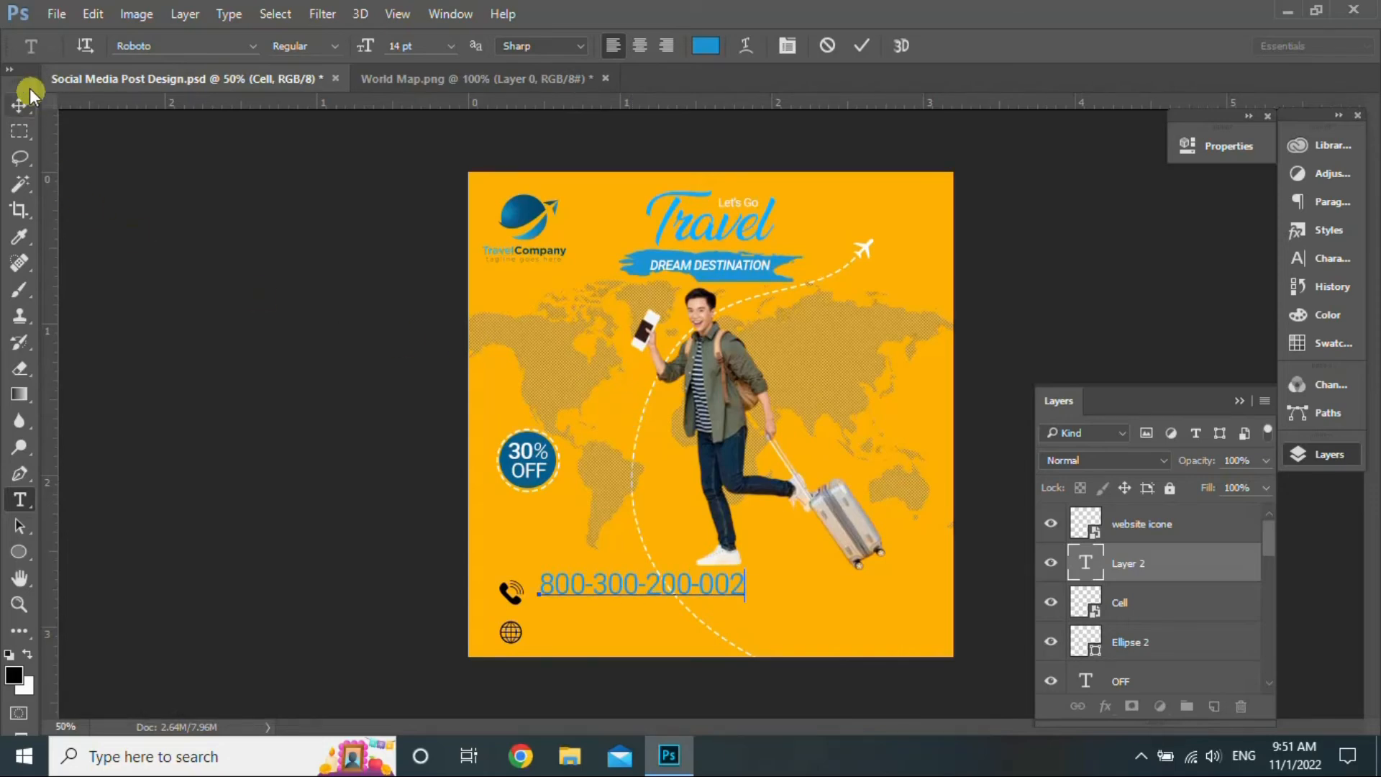
pyautogui.click(21, 104)
pyautogui.press('ctrl')
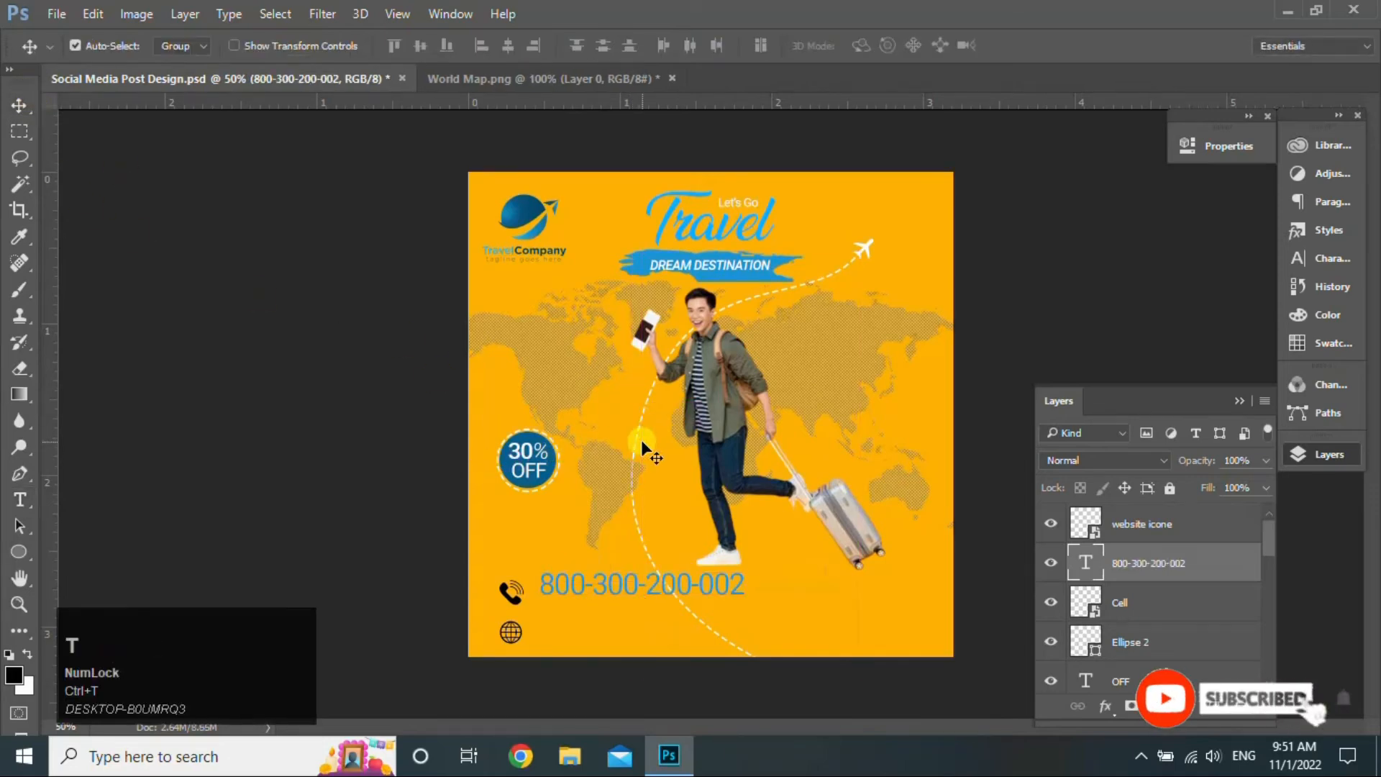
pyautogui.hotkey('ctrl', 't')
pyautogui.moveTo(747, 606); pyautogui.dragTo(610, 632)
pyautogui.click(878, 43)
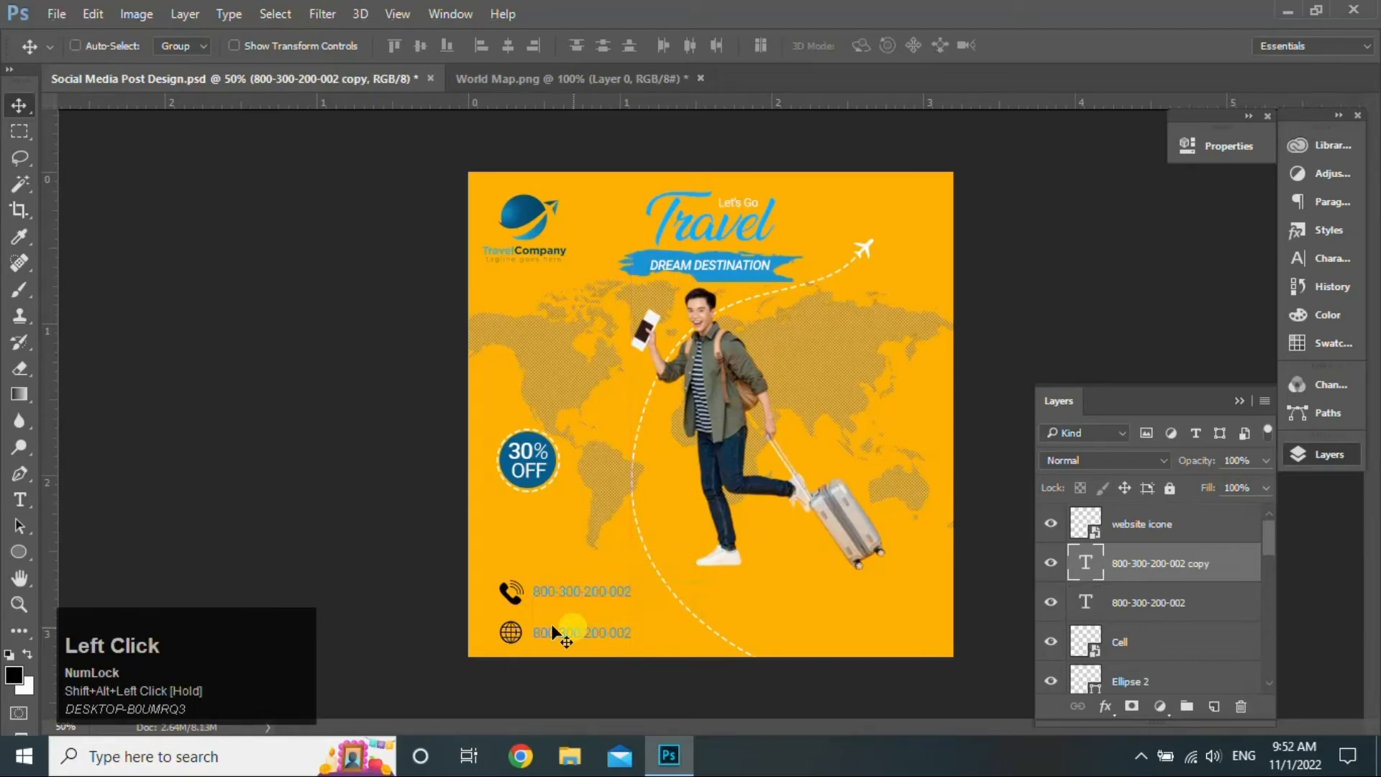
# - Change the copied number beside the globe to 'wwwwebsite.com'
pyautogui.click(19, 499)
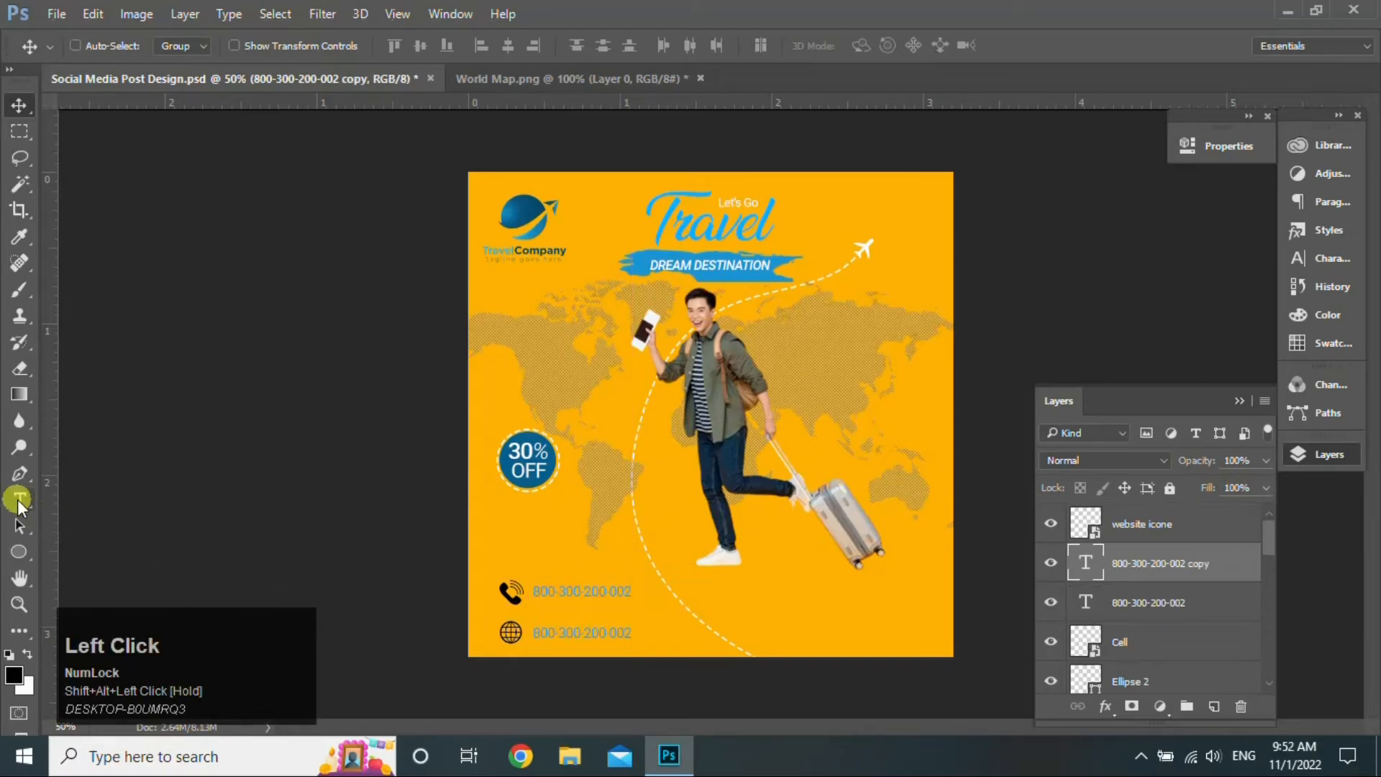
pyautogui.click(573, 633)
pyautogui.hotkey('ctrl', 'a')
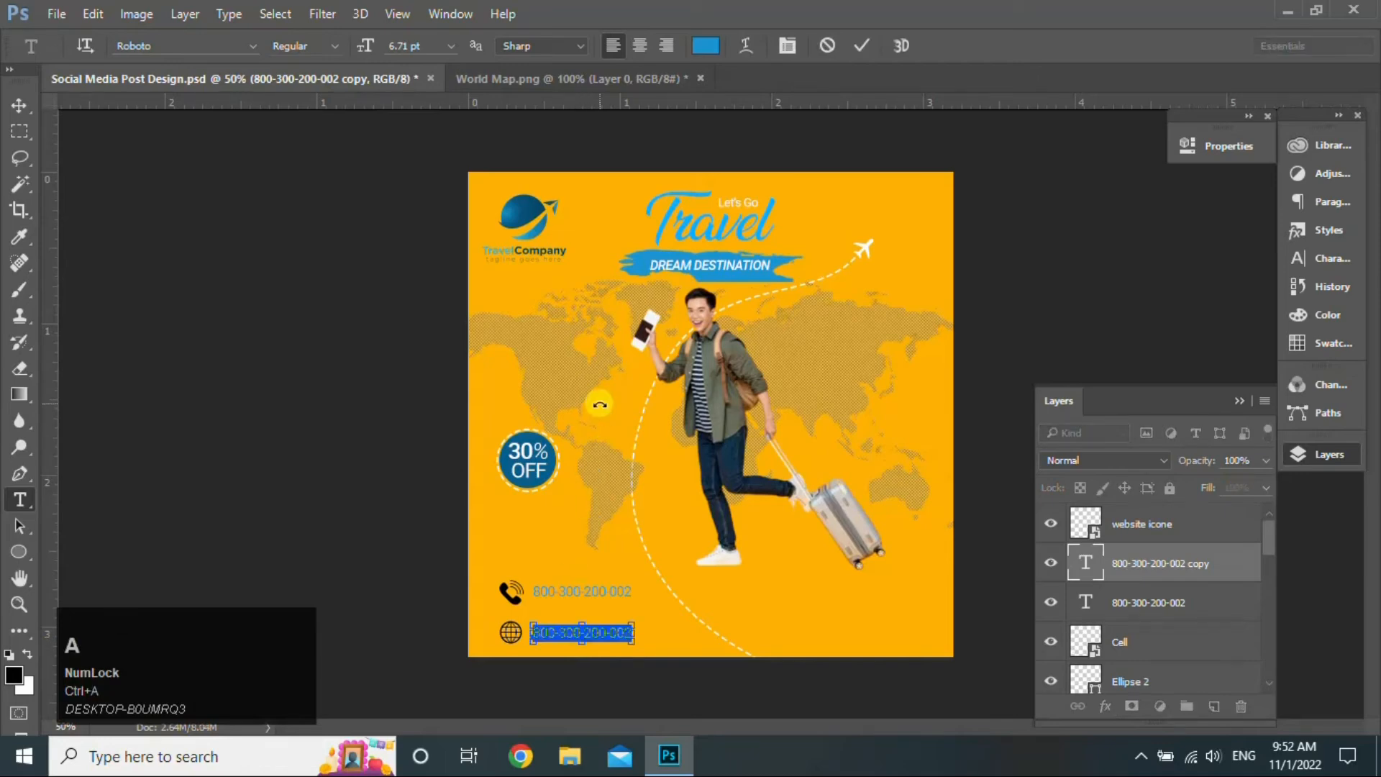
pyautogui.write('wwwwebsite.com')
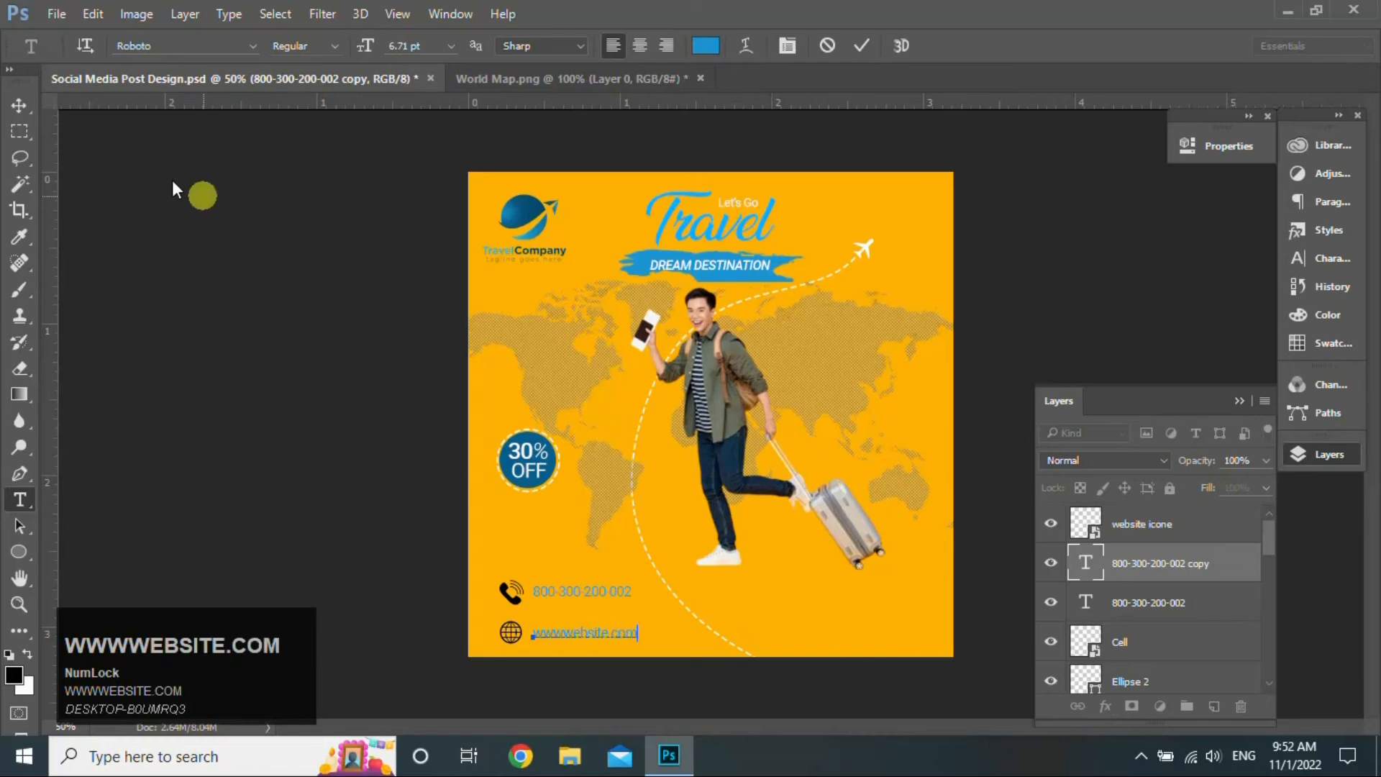
pyautogui.click(15, 108)
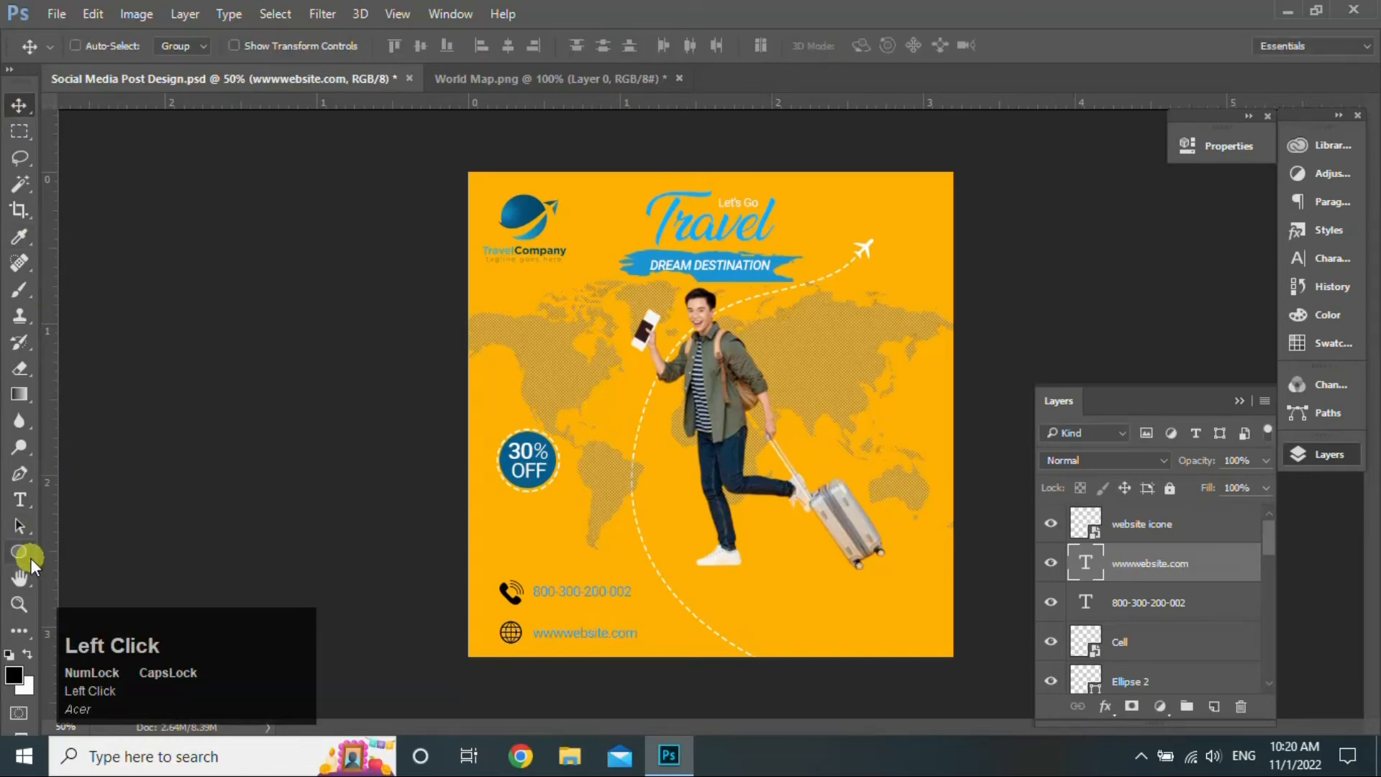
pyautogui.click(27, 554)
pyautogui.rightClick(27, 554)
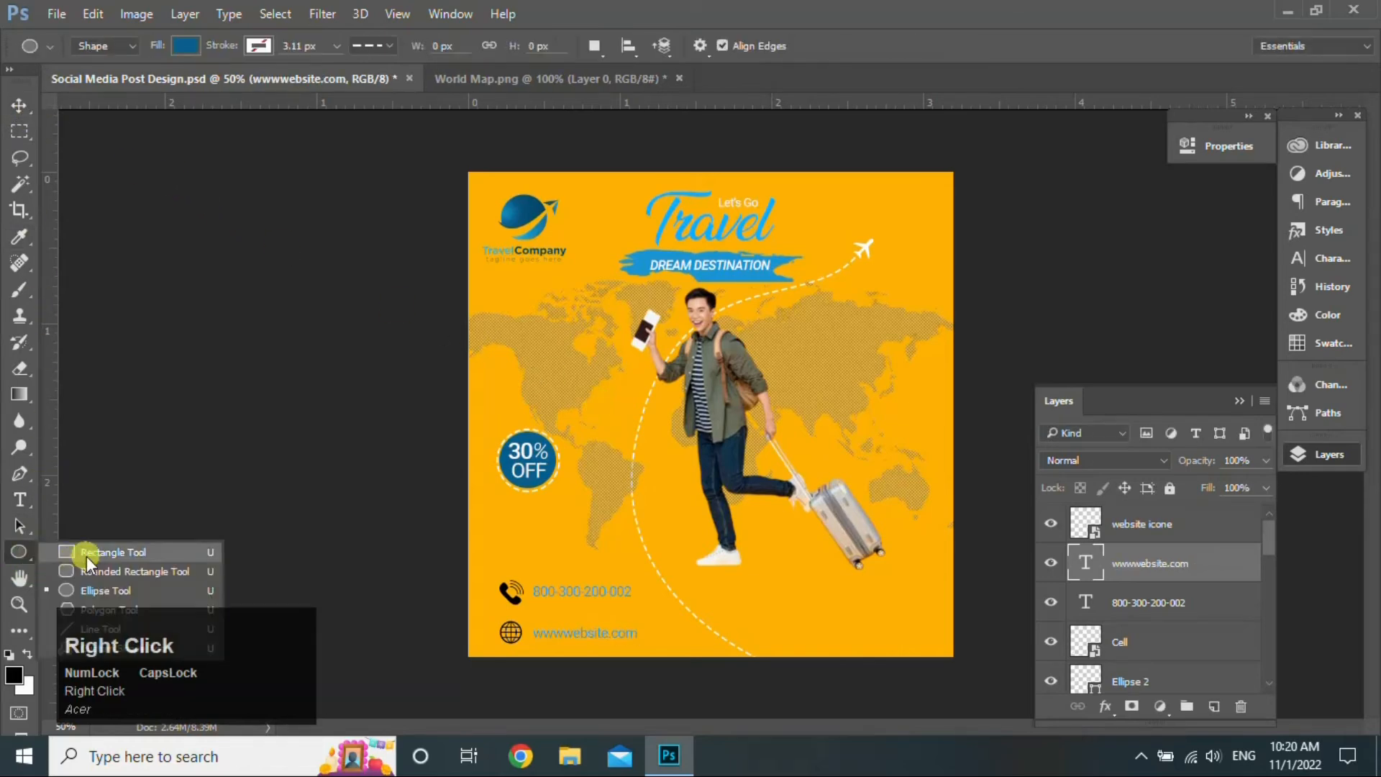
# - Draw a rectangle near the bottom right and round its corners into a pill shape
pyautogui.click(86, 553)
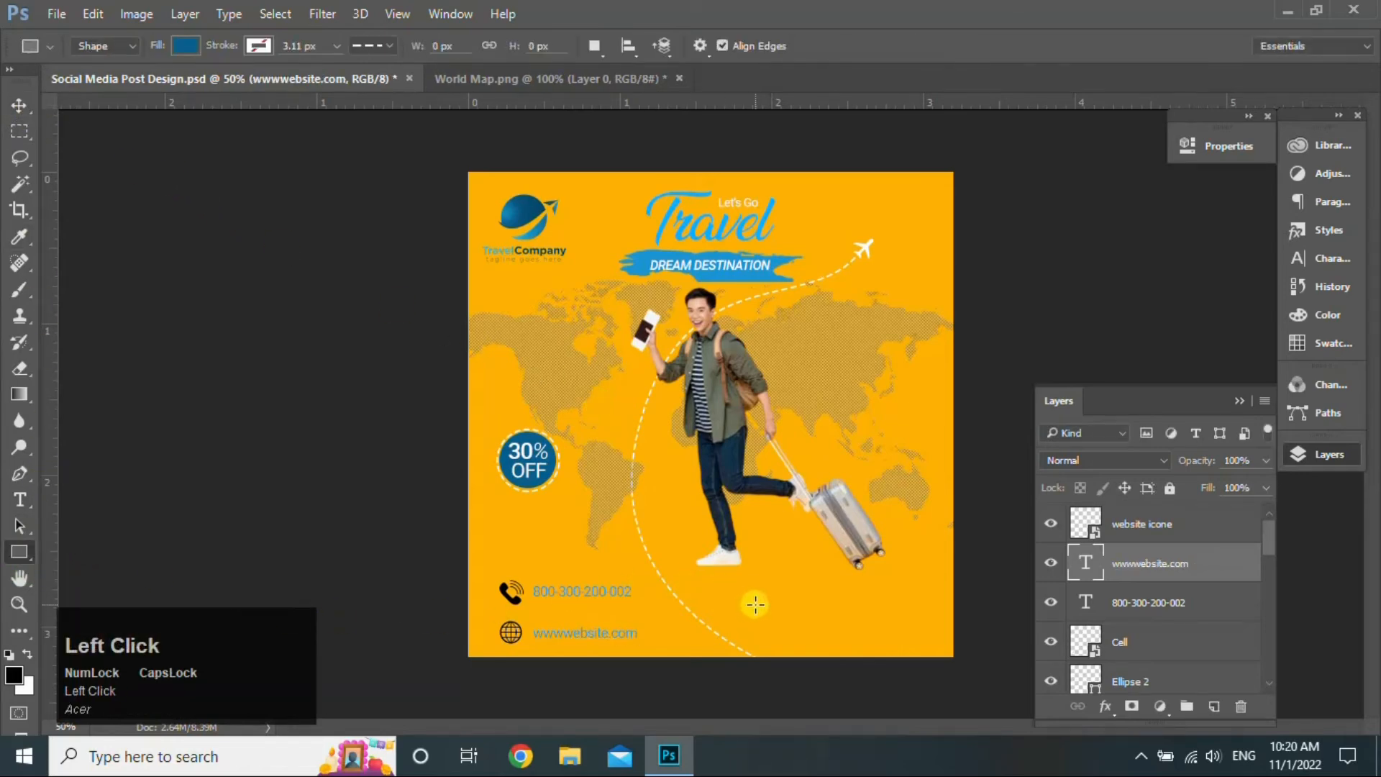
pyautogui.moveTo(752, 597); pyautogui.dragTo(845, 627)
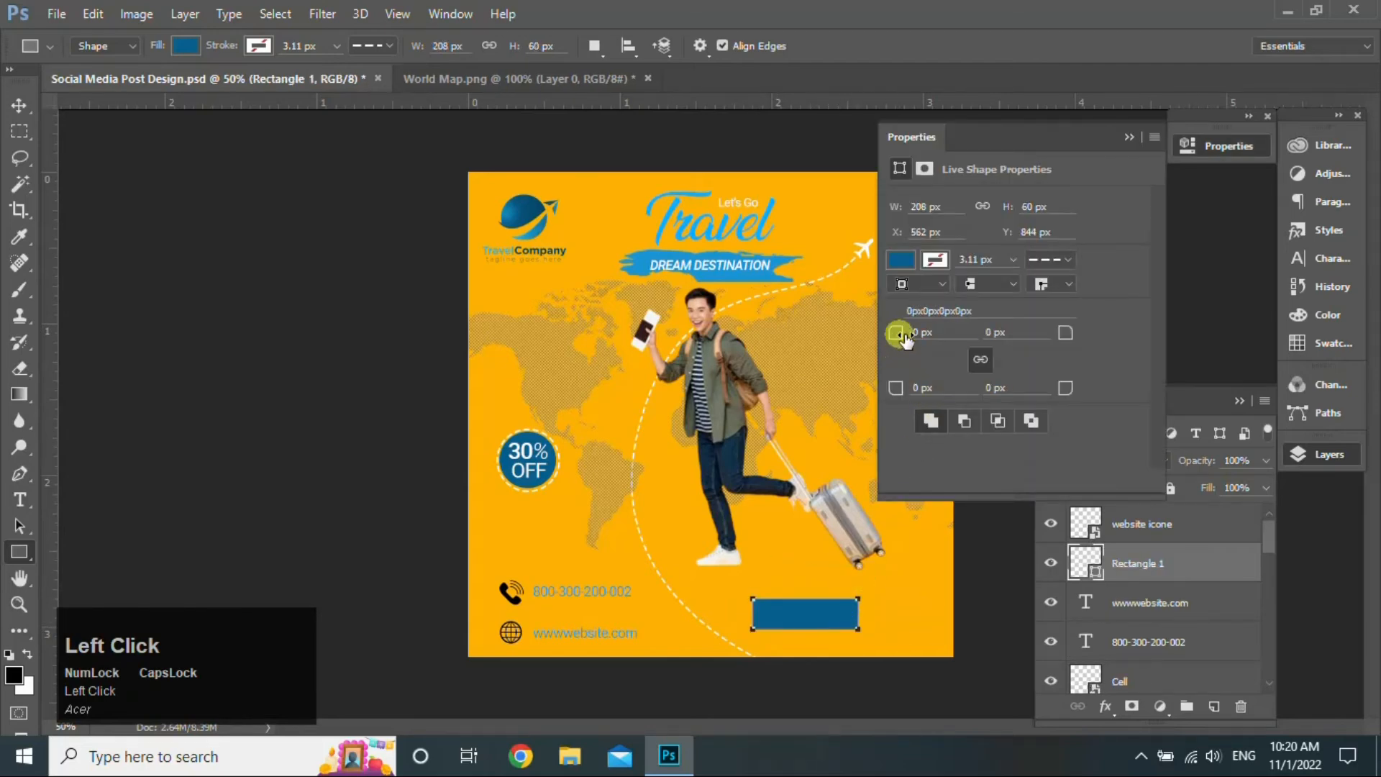
pyautogui.moveTo(905, 338); pyautogui.dragTo(948, 339)
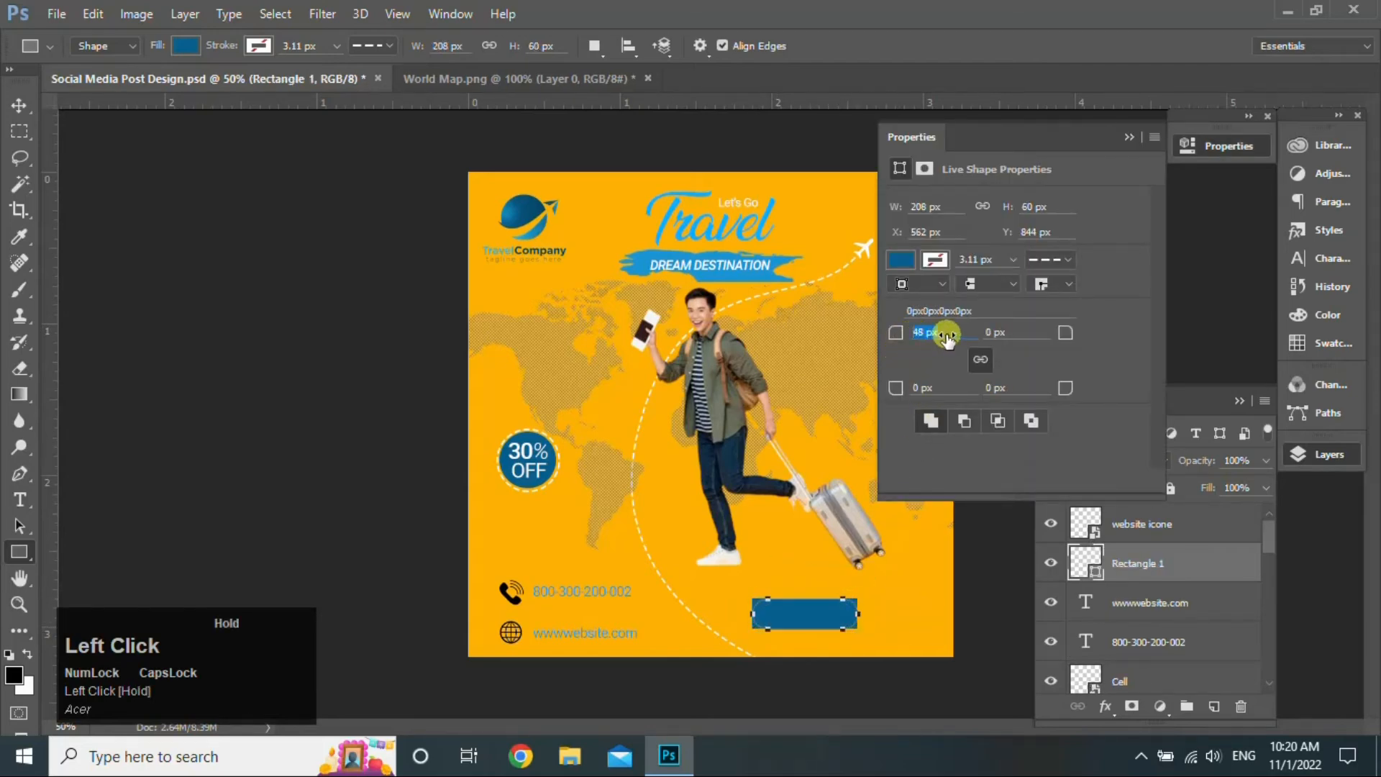
pyautogui.click(1136, 141)
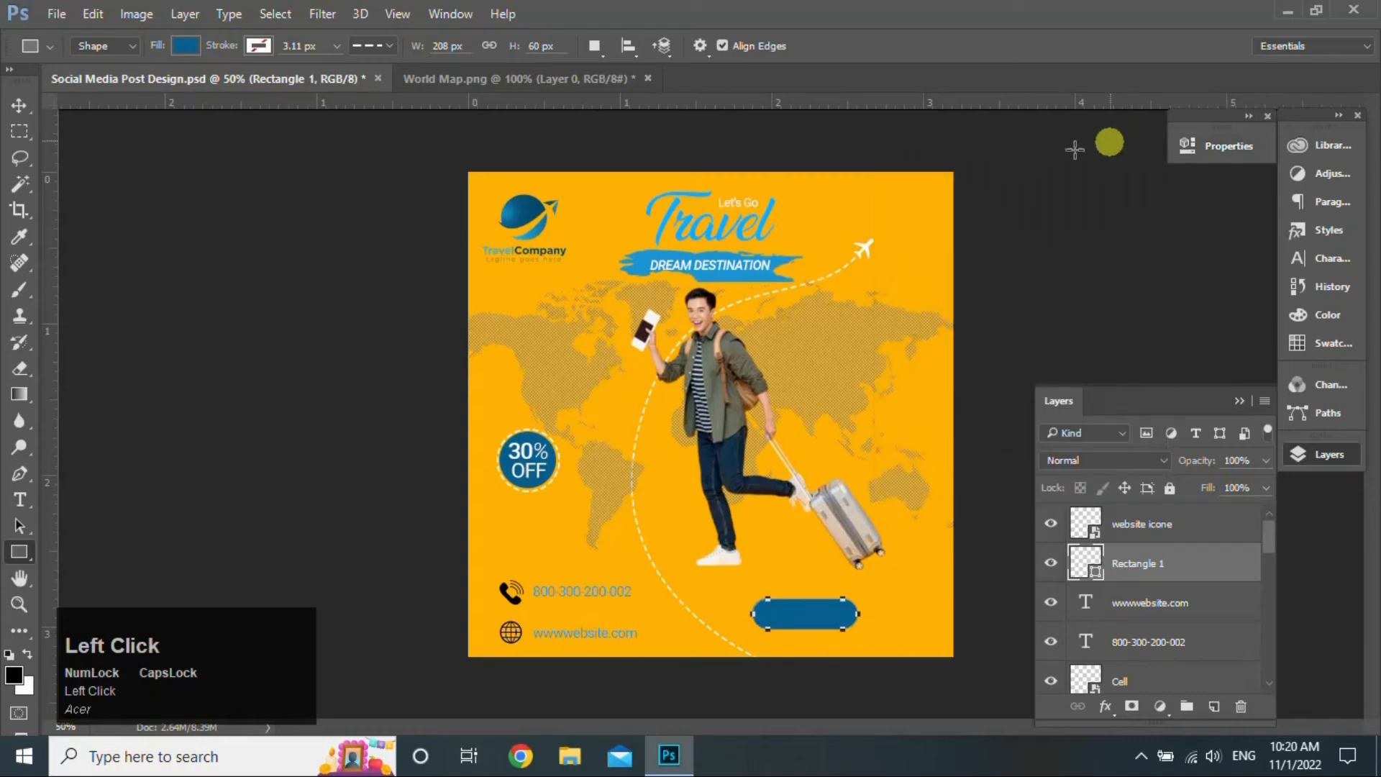
pyautogui.click(27, 106)
# - Add BOOK NOW text above the button and scale it down to fit
pyautogui.click(21, 498)
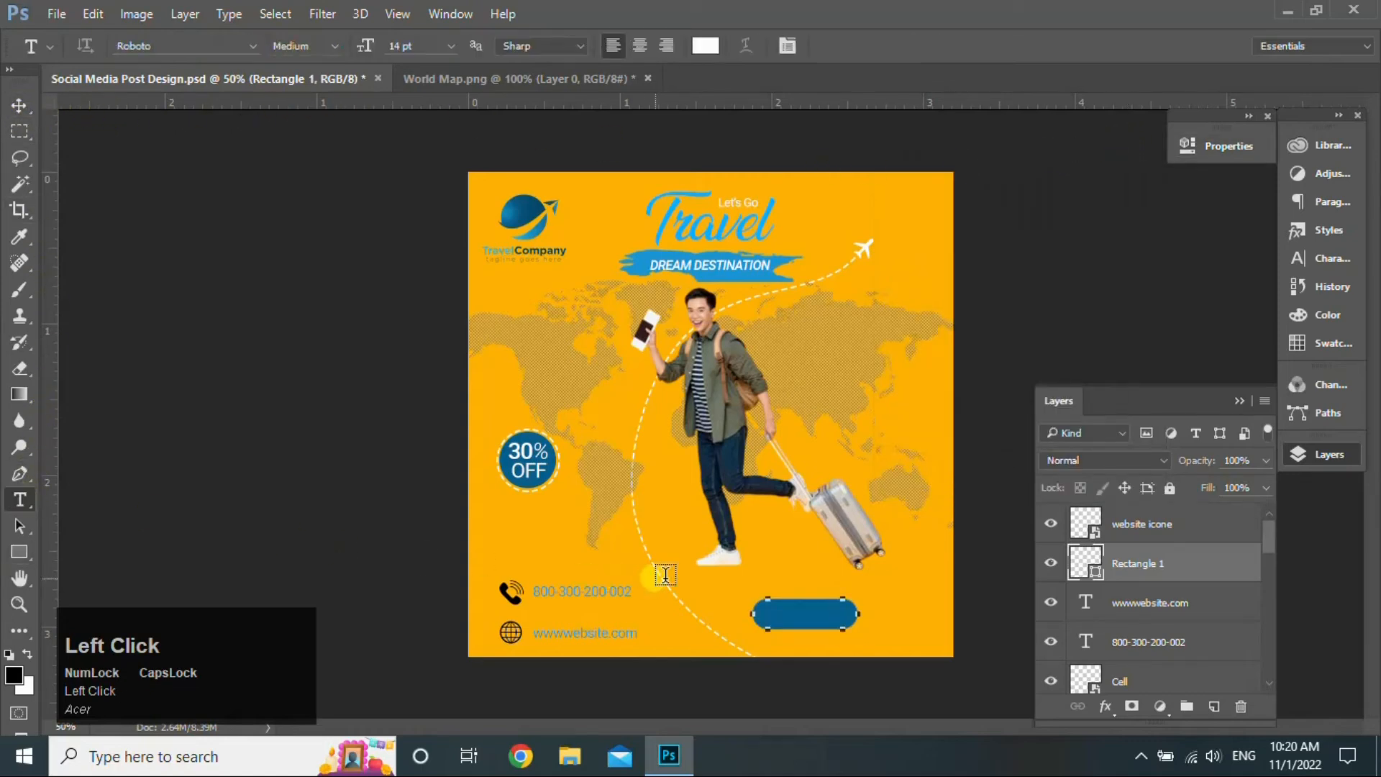
pyautogui.click(770, 587)
pyautogui.write('BOOK NOW')
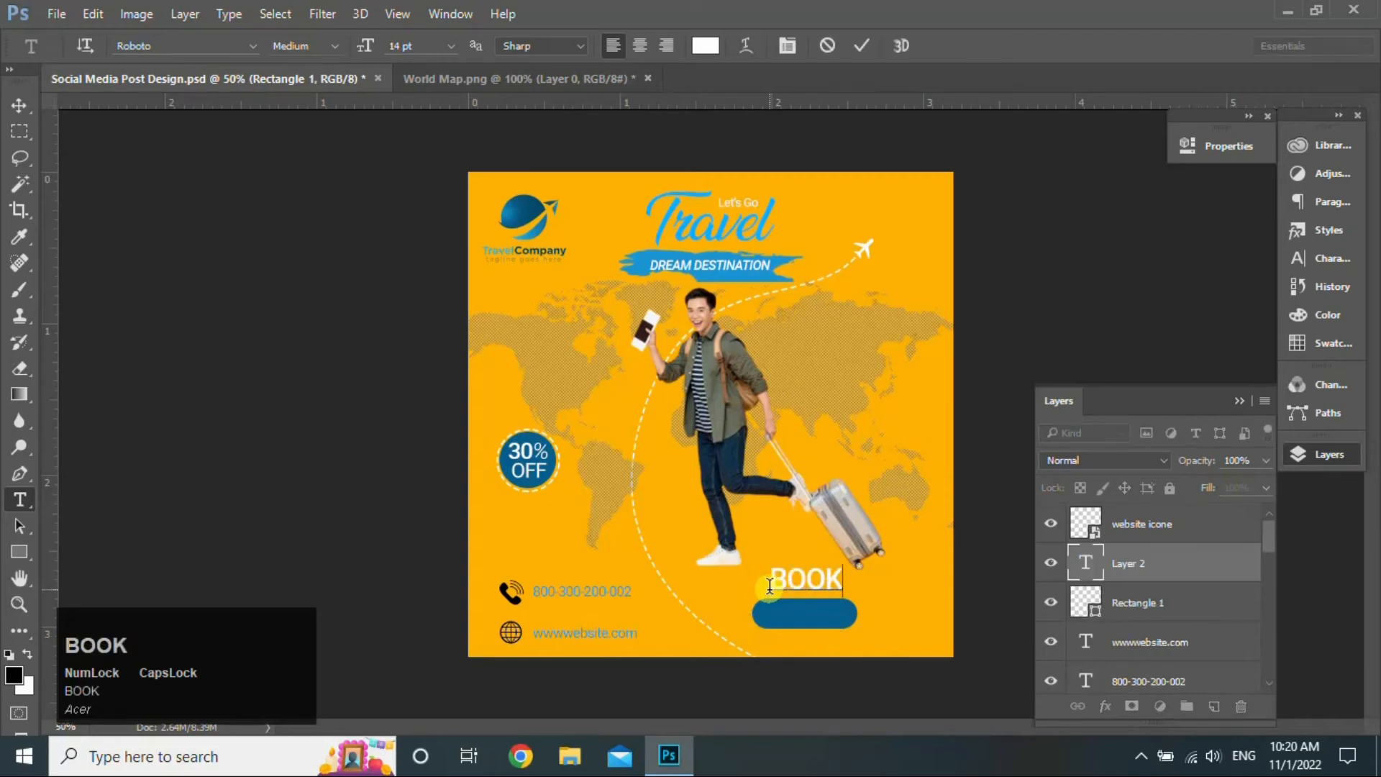
pyautogui.click(12, 109)
pyautogui.hotkey('ctrl', 't')
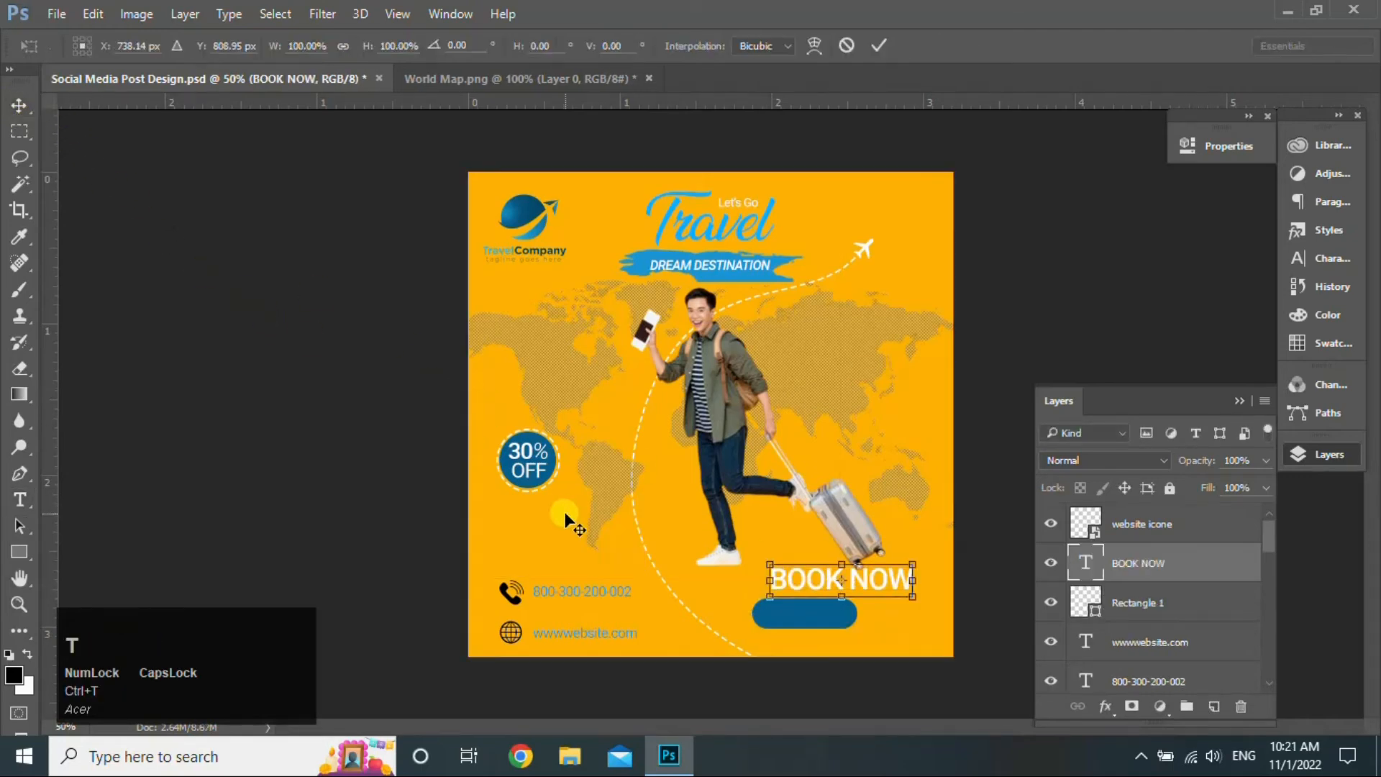
pyautogui.moveTo(919, 599); pyautogui.dragTo(824, 614)
pyautogui.click(875, 47)
# - Centre the text horizontally on the button and give Rectangle 1 a drop shadow
pyautogui.keyDown('ctrl'); pyautogui.click(1180, 601); pyautogui.keyUp('ctrl')
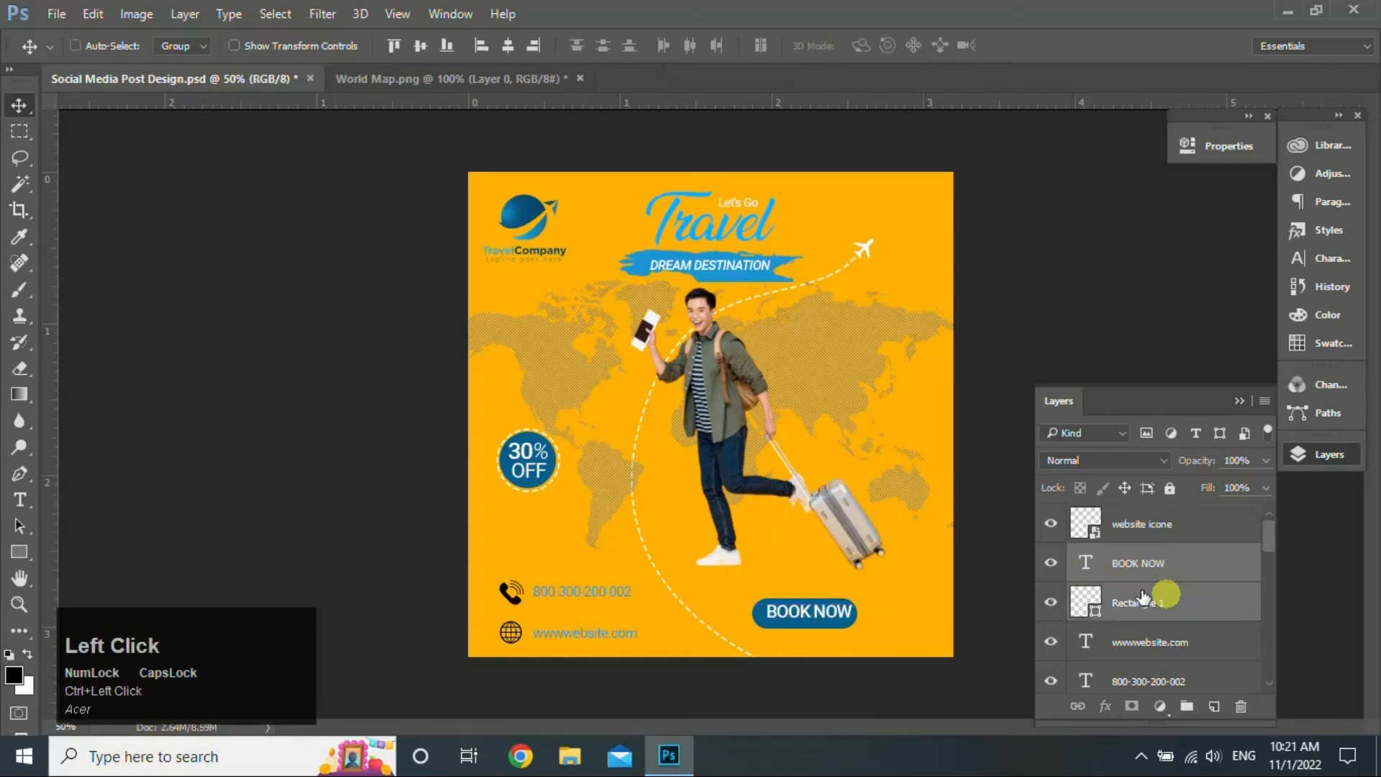
pyautogui.click(501, 46)
pyautogui.click(1243, 605)
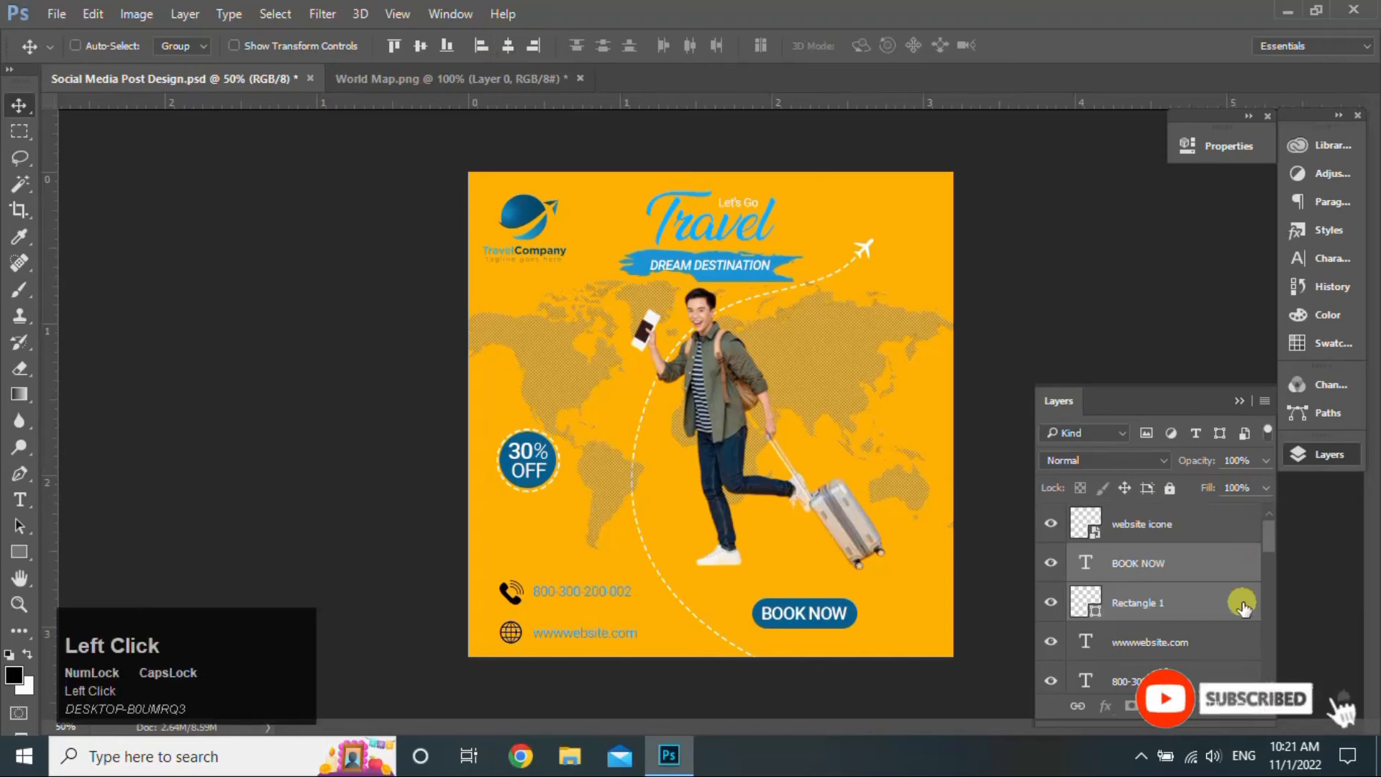
pyautogui.doubleClick(1239, 605)
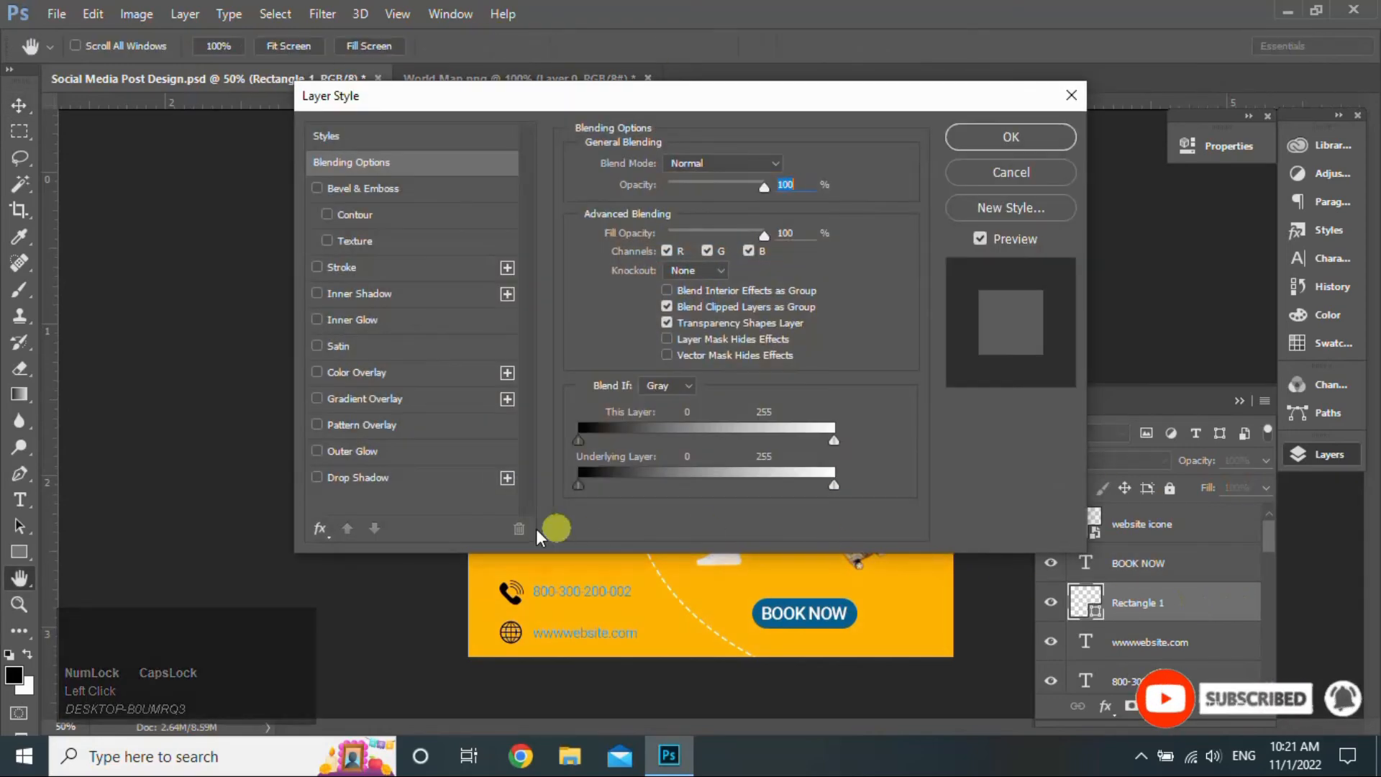
pyautogui.click(316, 478)
pyautogui.click(403, 476)
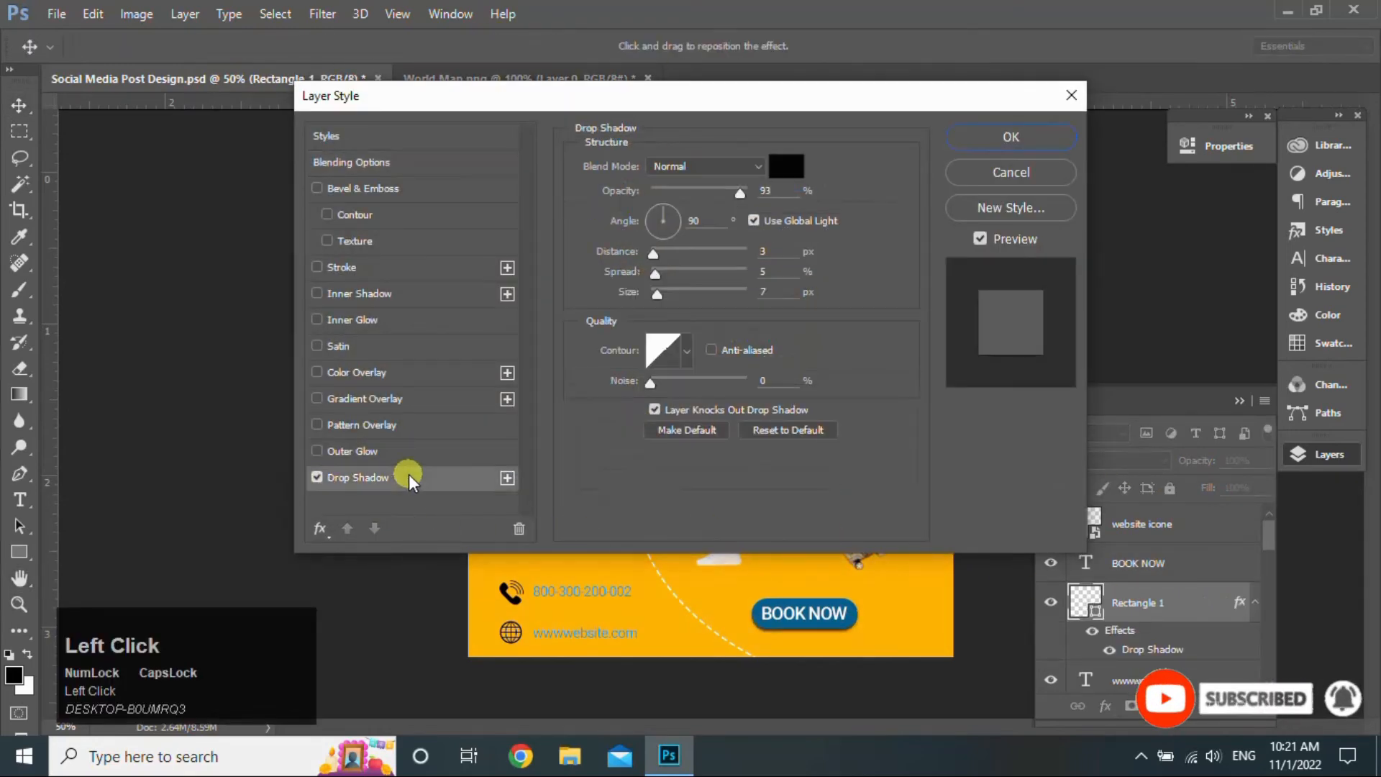
pyautogui.click(973, 136)
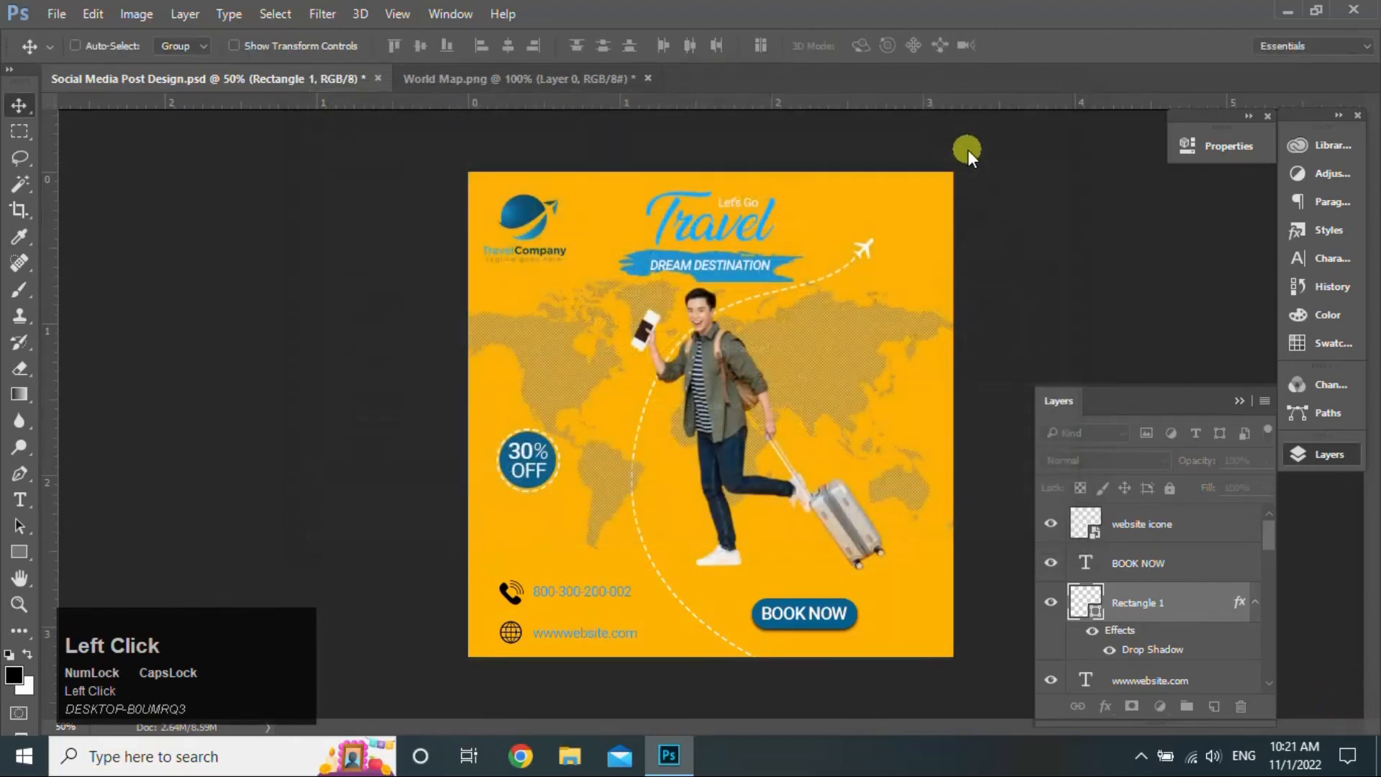
pyautogui.moveTo(1271, 537); pyautogui.dragTo(1271, 644)
pyautogui.click(1205, 586)
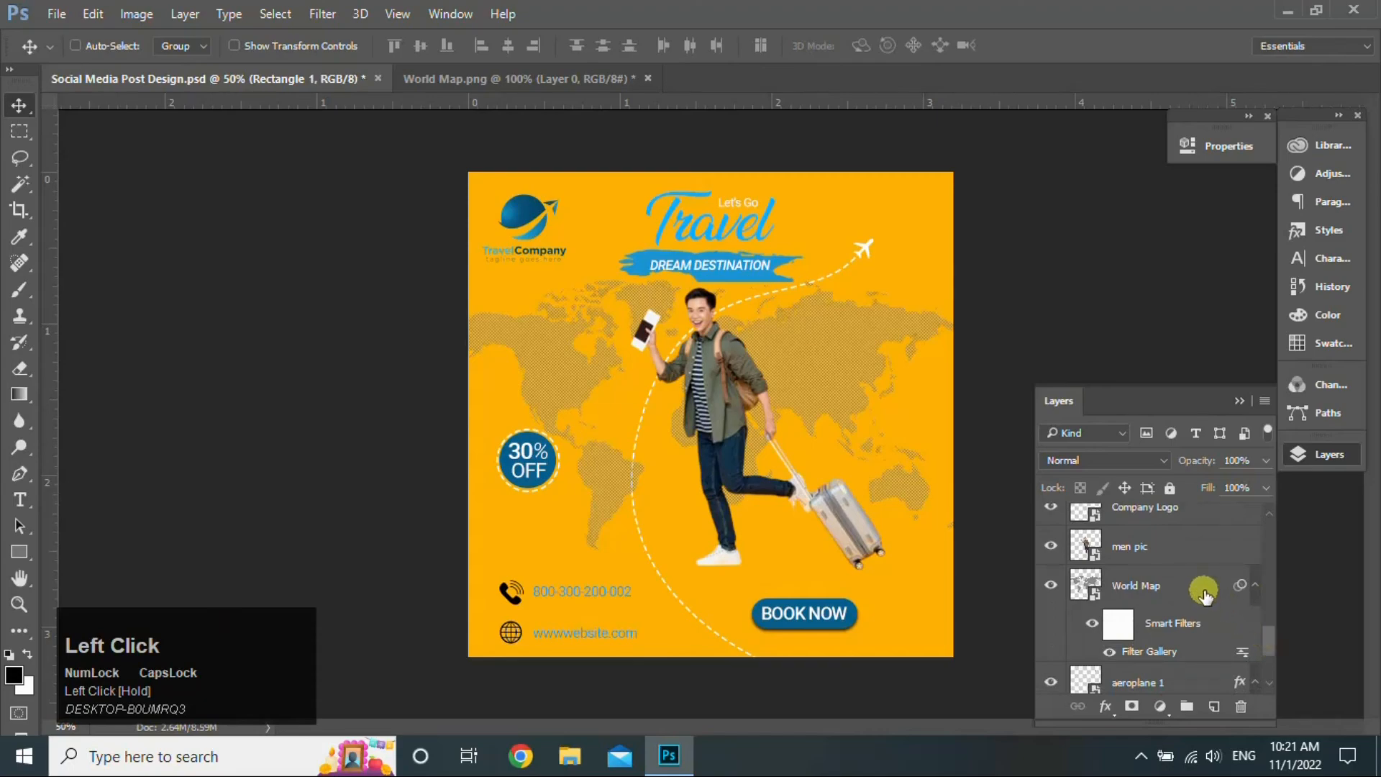
# - Place aeroplane 2 on the poster, tilted about 26 degrees, behind the traveler
pyautogui.click(1287, 10)
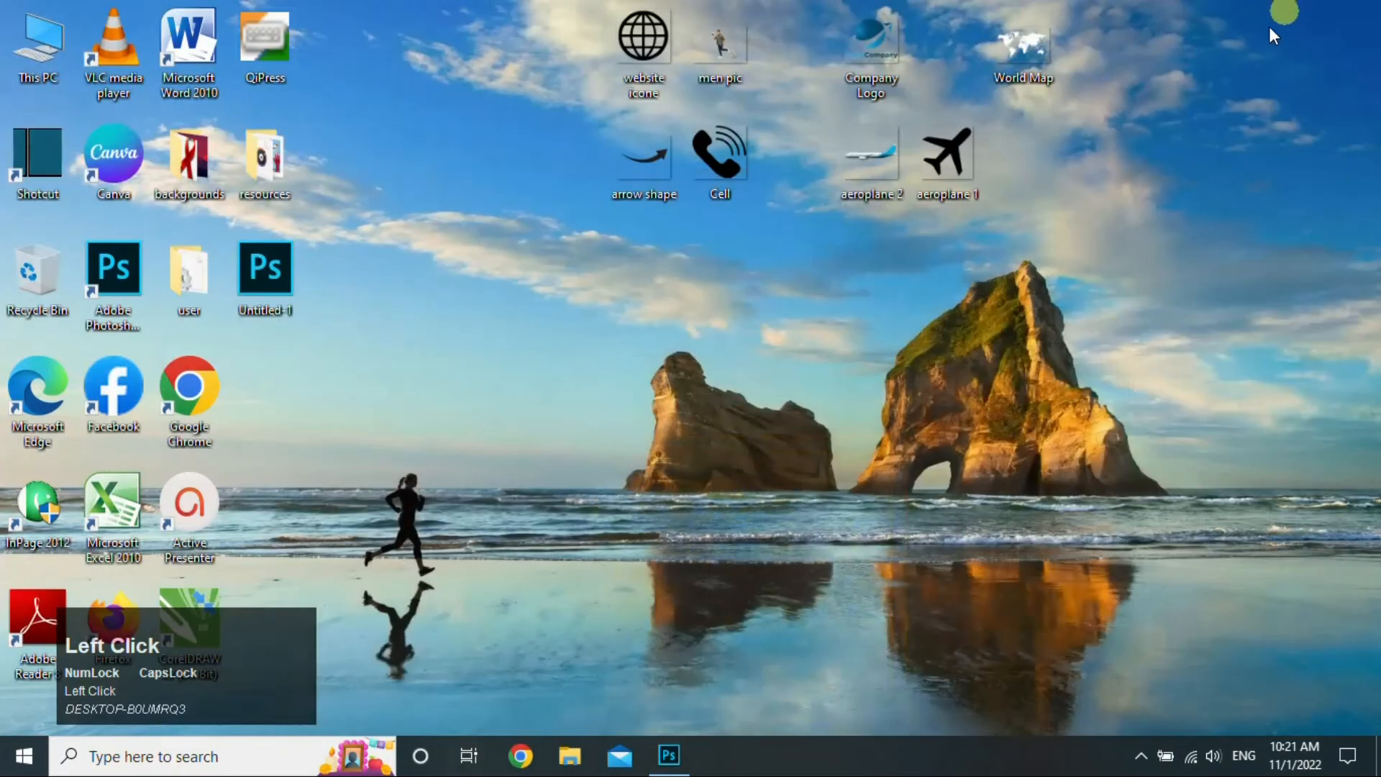
pyautogui.moveTo(686, 742); pyautogui.dragTo(723, 468)
pyautogui.moveTo(981, 175); pyautogui.dragTo(762, 430)
pyautogui.moveTo(796, 387); pyautogui.dragTo(827, 373)
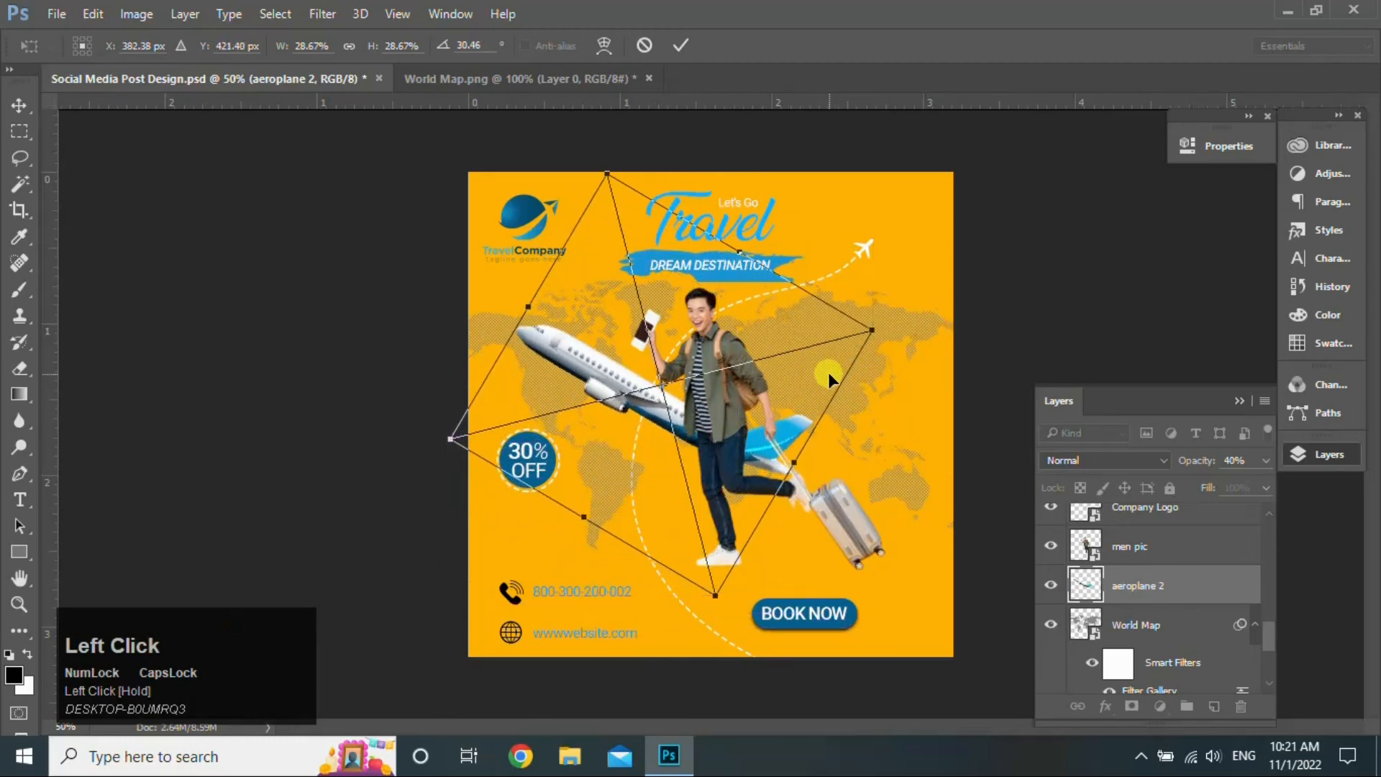
pyautogui.click(684, 46)
# - Select the BOOK NOW layer and minimize Photoshop to the desktop
pyautogui.moveTo(1276, 637); pyautogui.dragTo(1236, 557)
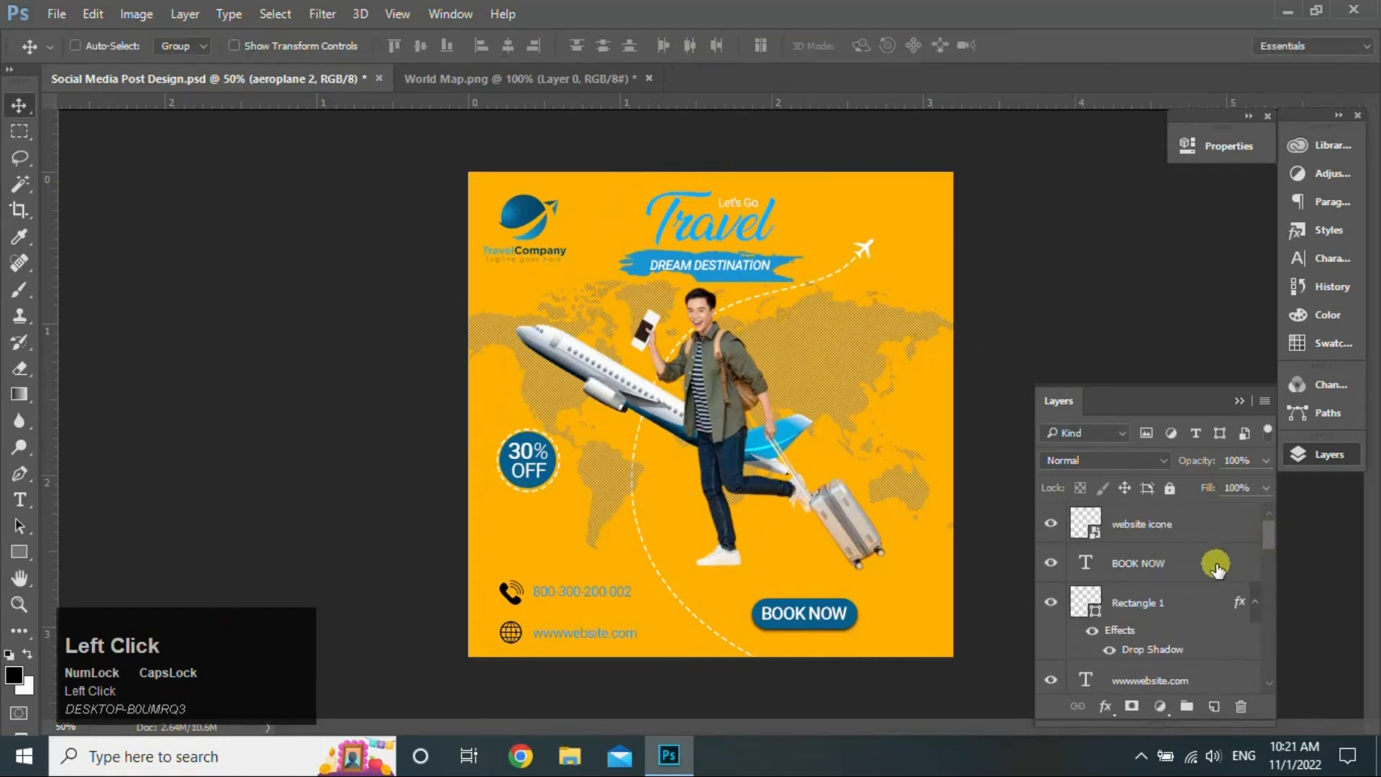
pyautogui.click(1223, 564)
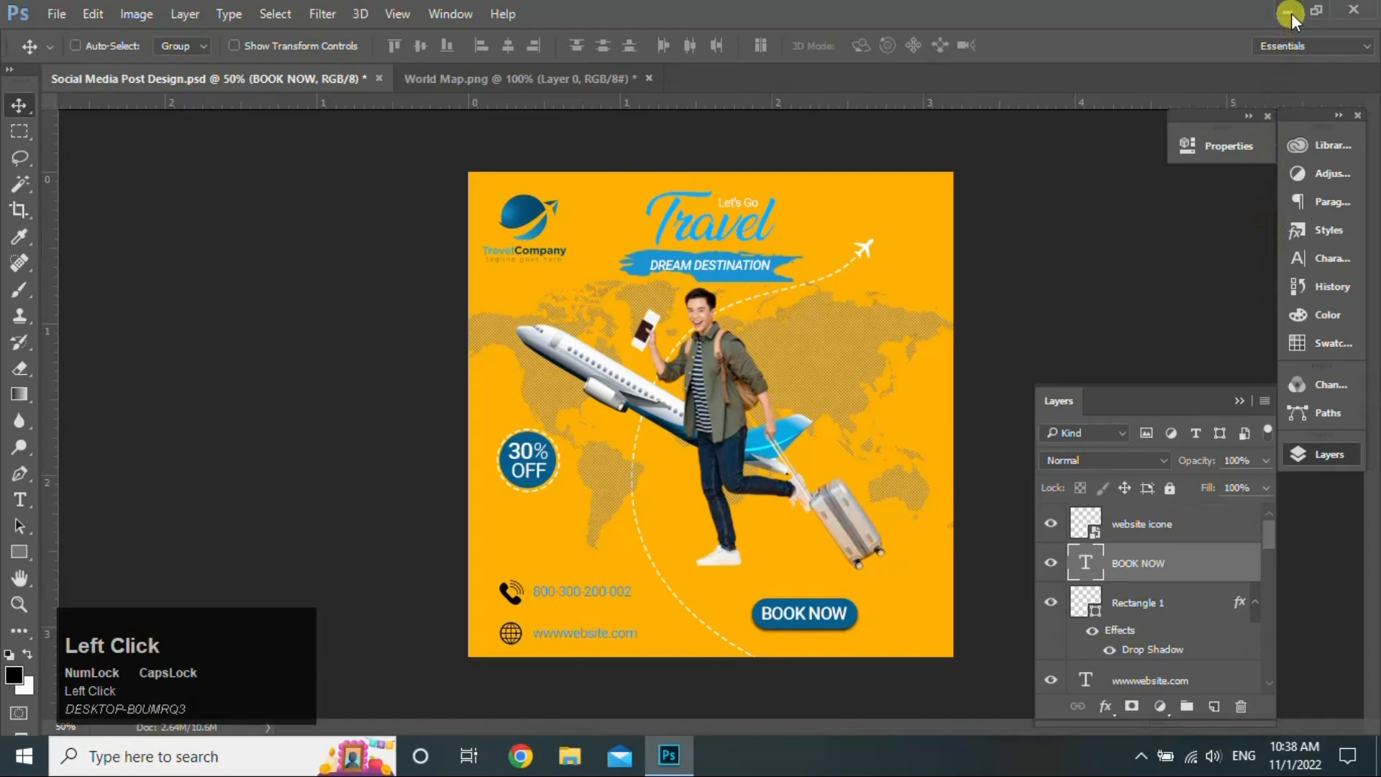
pyautogui.click(1291, 11)
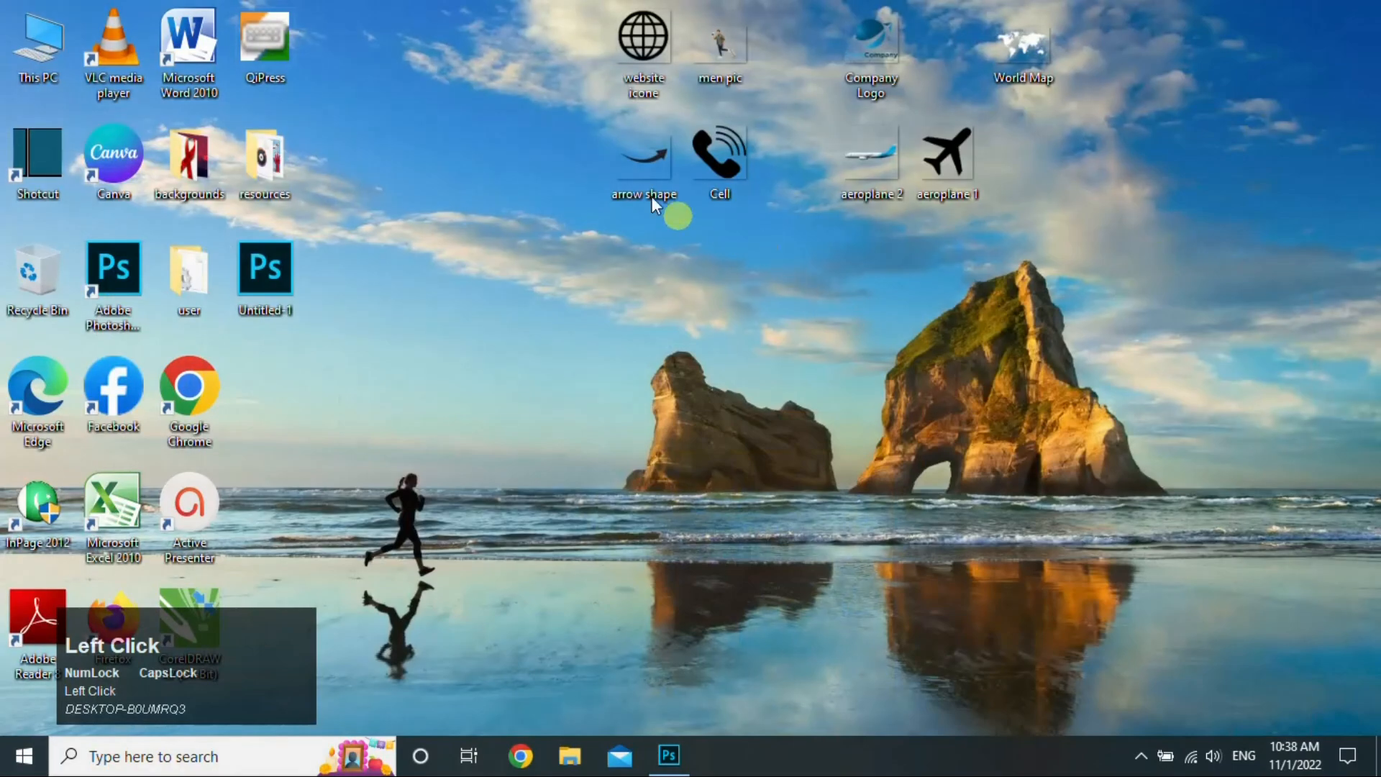
# - Place the arrow shape, shrink it, flip it horizontally and rotate it beside the button
pyautogui.moveTo(663, 695); pyautogui.dragTo(758, 563)
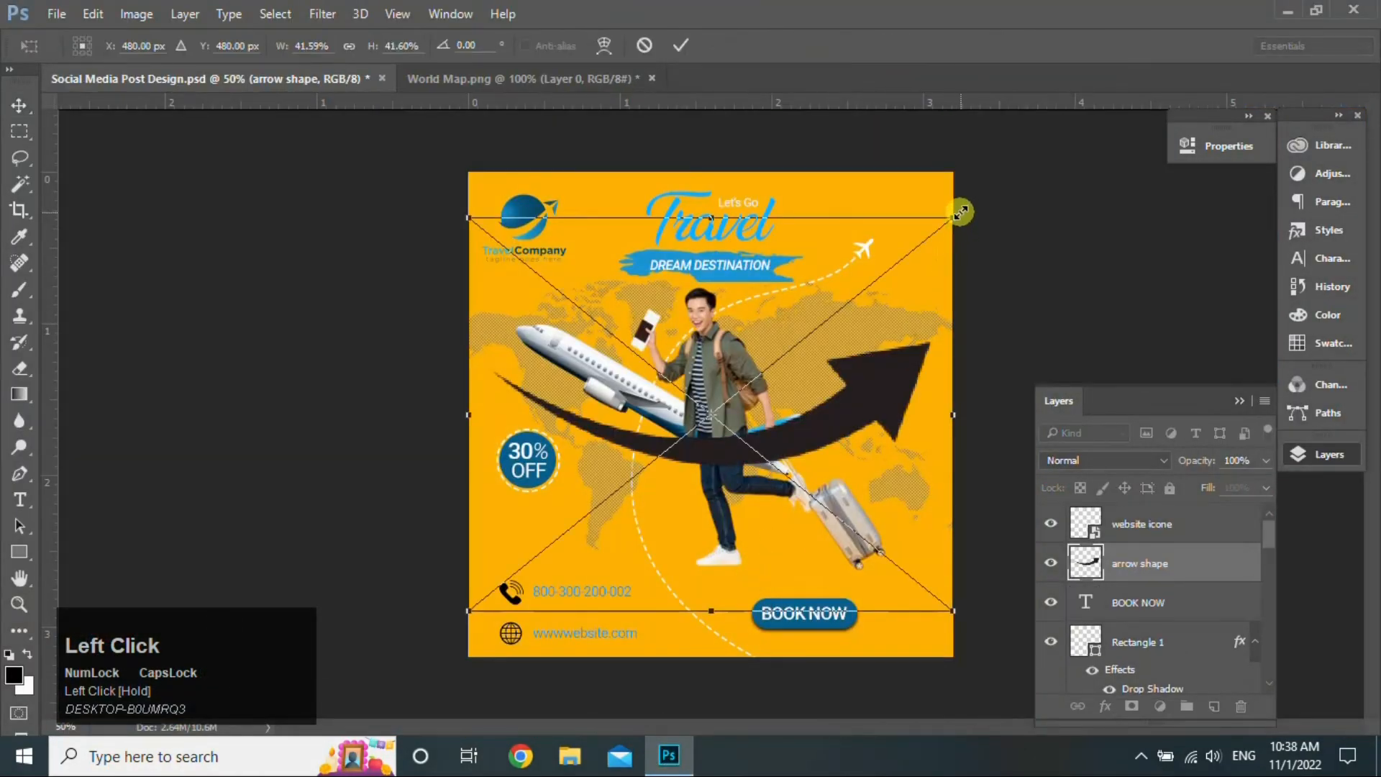
pyautogui.moveTo(961, 212); pyautogui.dragTo(871, 556)
pyautogui.rightClick(857, 584)
pyautogui.click(914, 549)
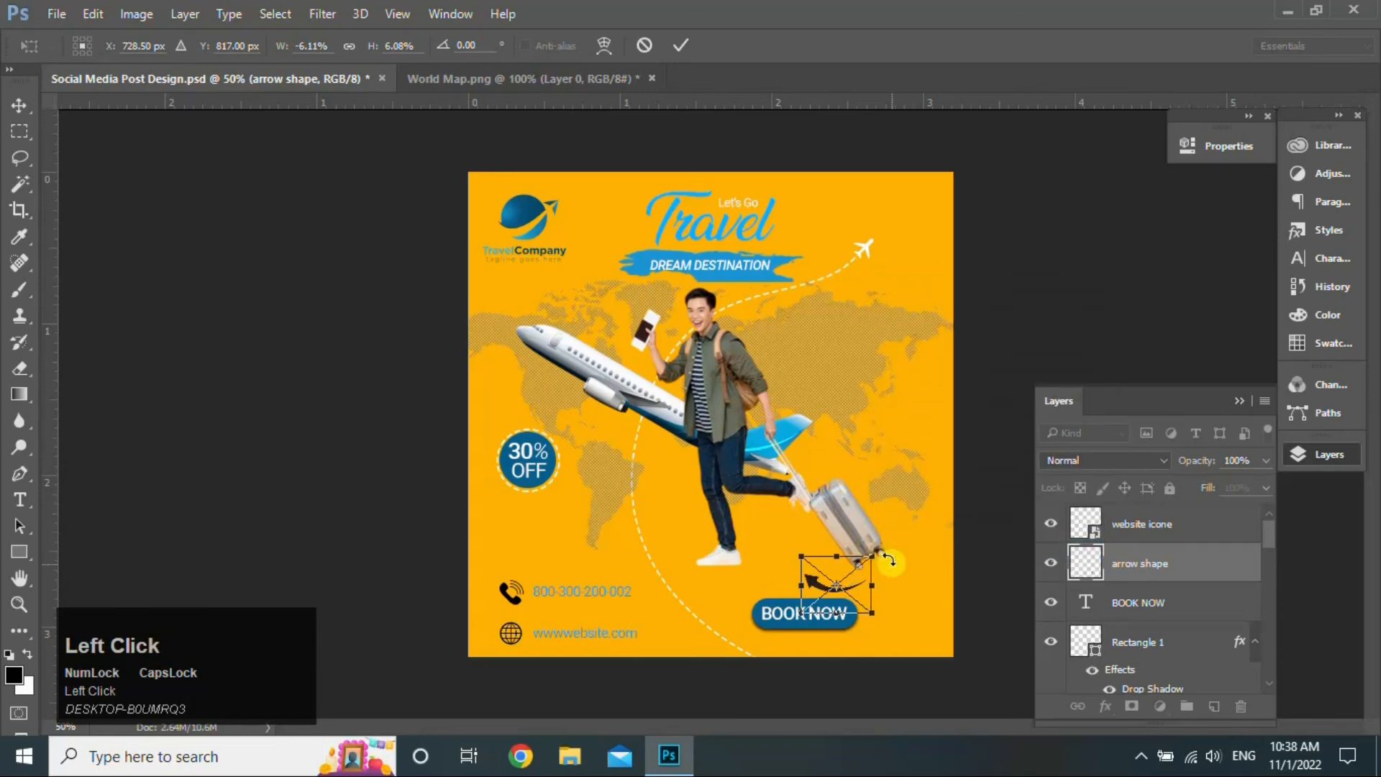
pyautogui.moveTo(892, 636); pyautogui.dragTo(898, 589)
pyautogui.click(683, 42)
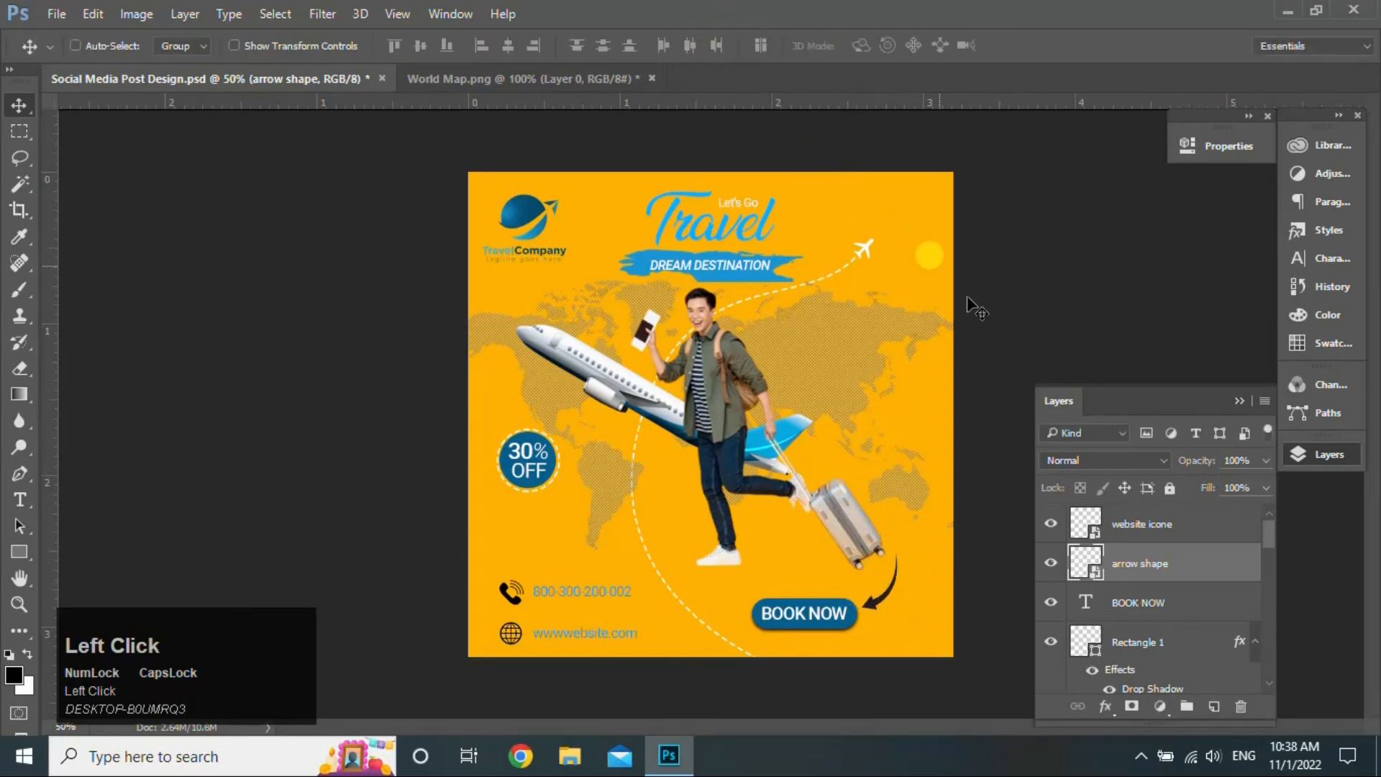
# - Make the arrow white with Color Overlay and fade its upper end with a gradient mask
pyautogui.doubleClick(1202, 573)
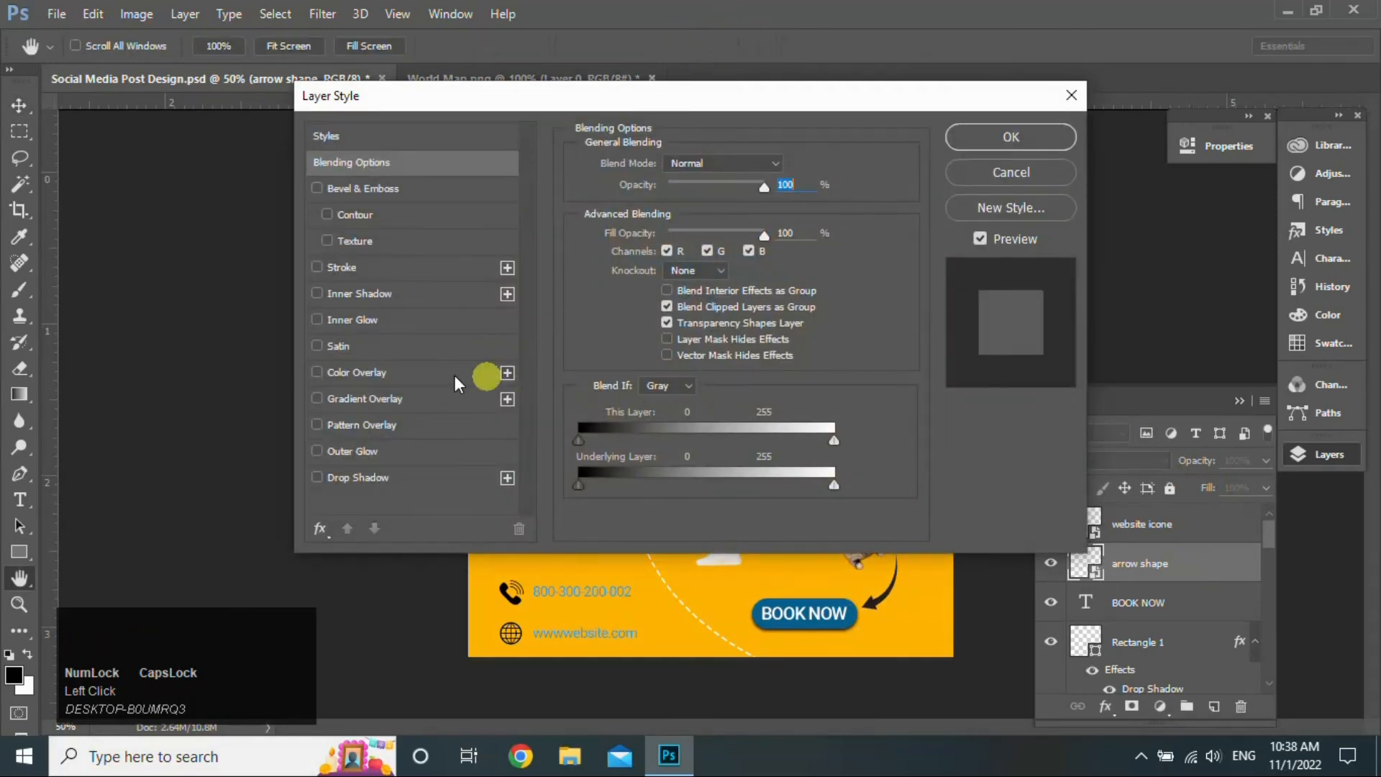
pyautogui.click(441, 374)
pyautogui.click(1026, 143)
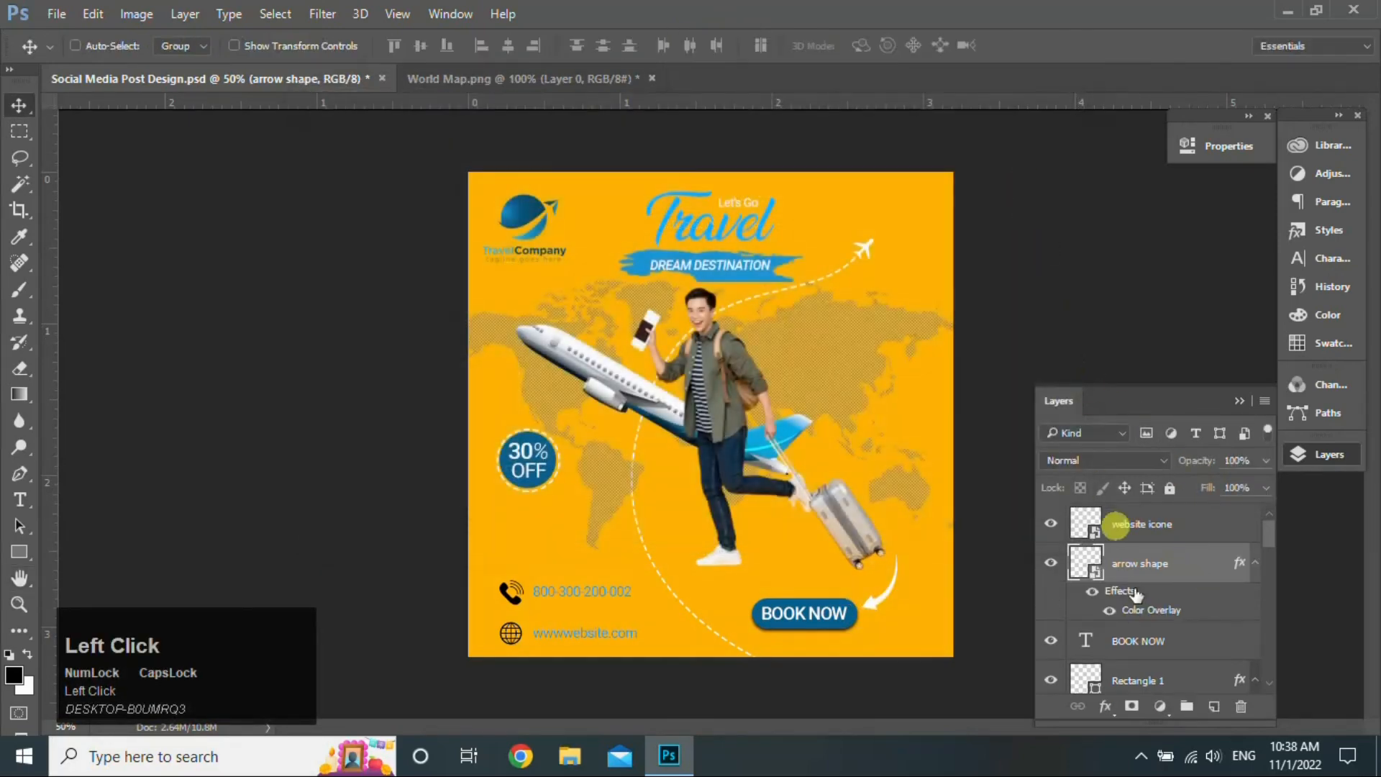
pyautogui.click(1133, 705)
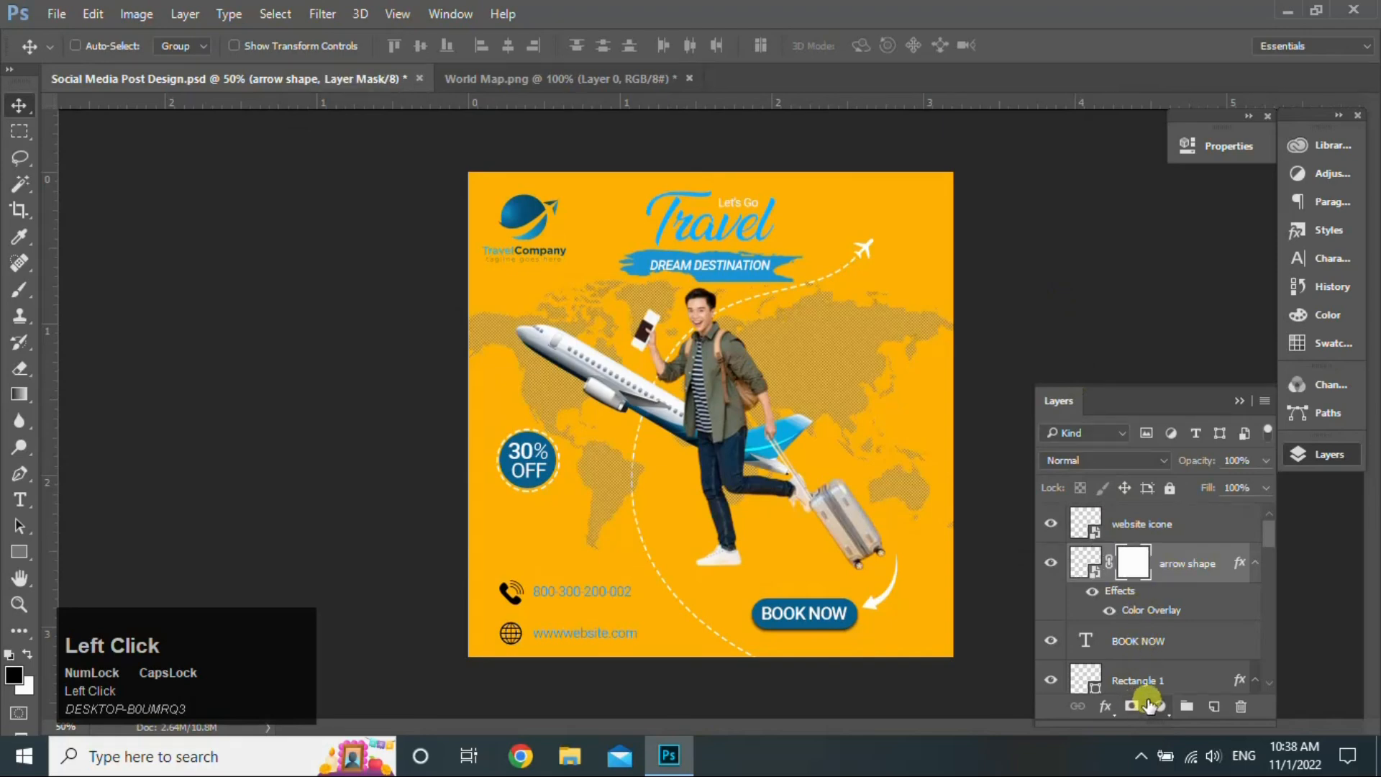
pyautogui.click(18, 393)
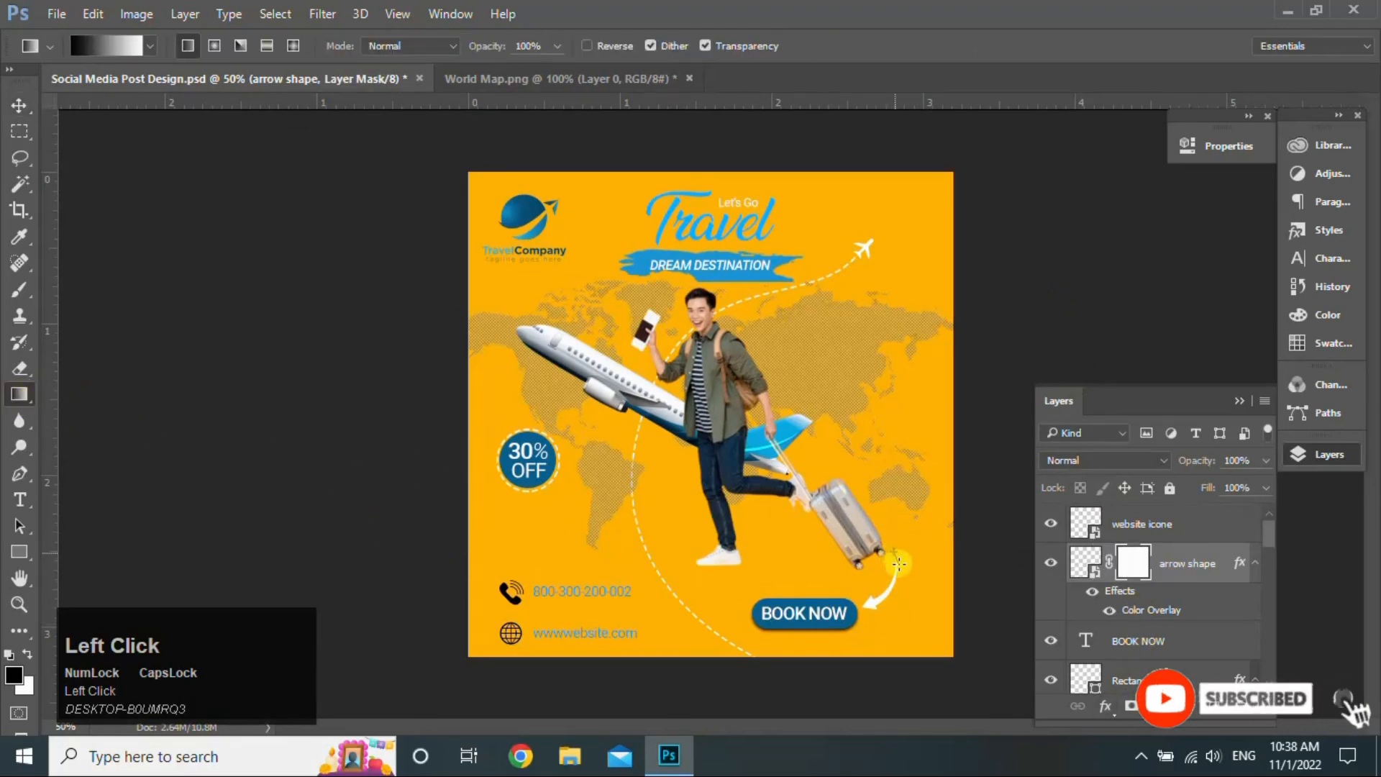
pyautogui.moveTo(894, 553); pyautogui.dragTo(901, 571)
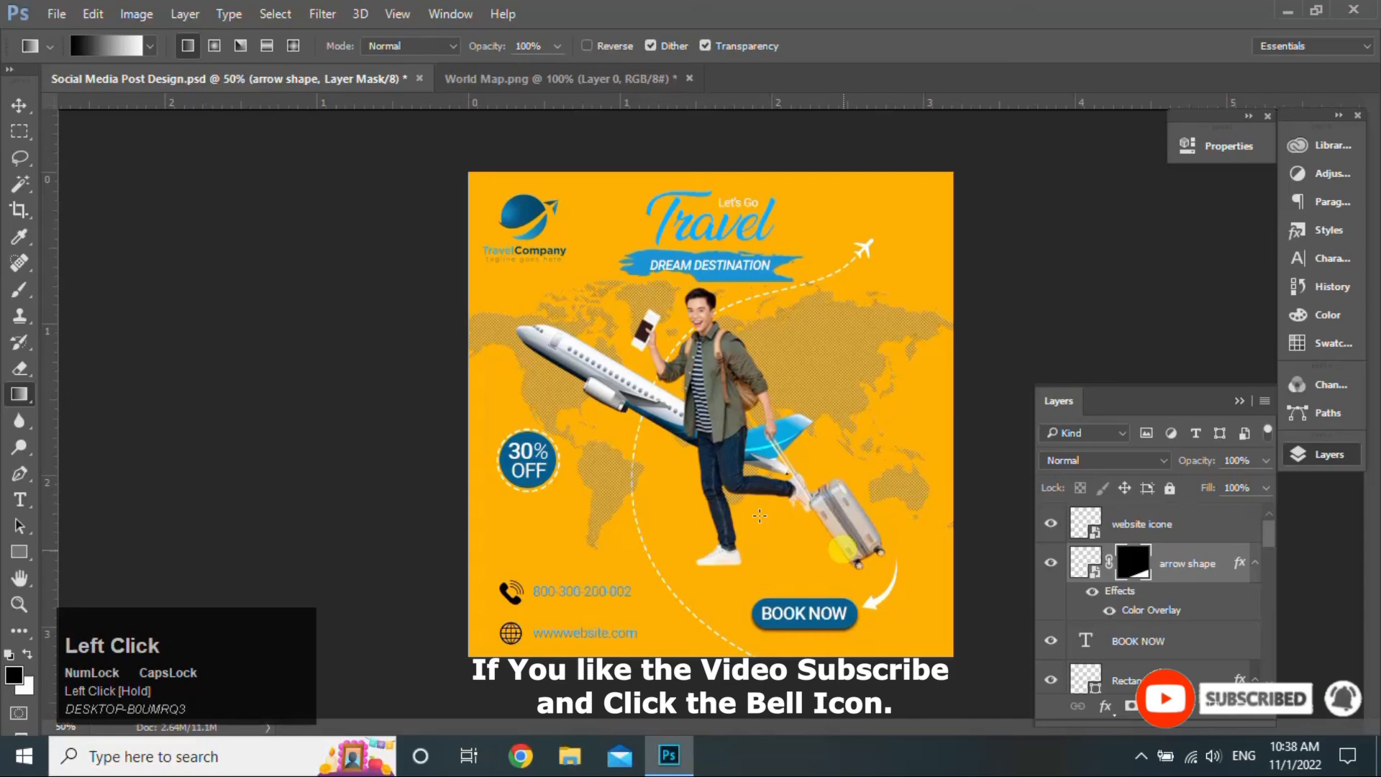
pyautogui.click(18, 105)
pyautogui.click(1238, 401)
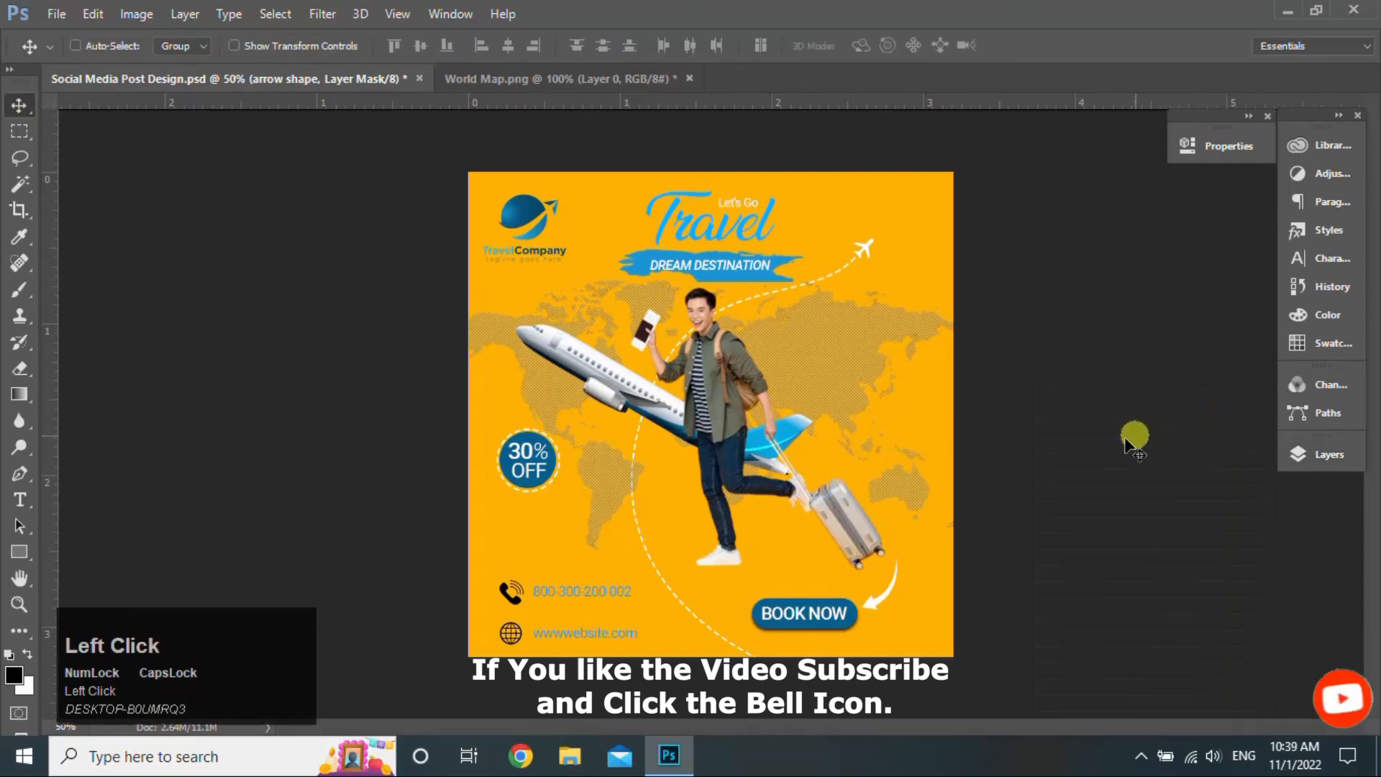